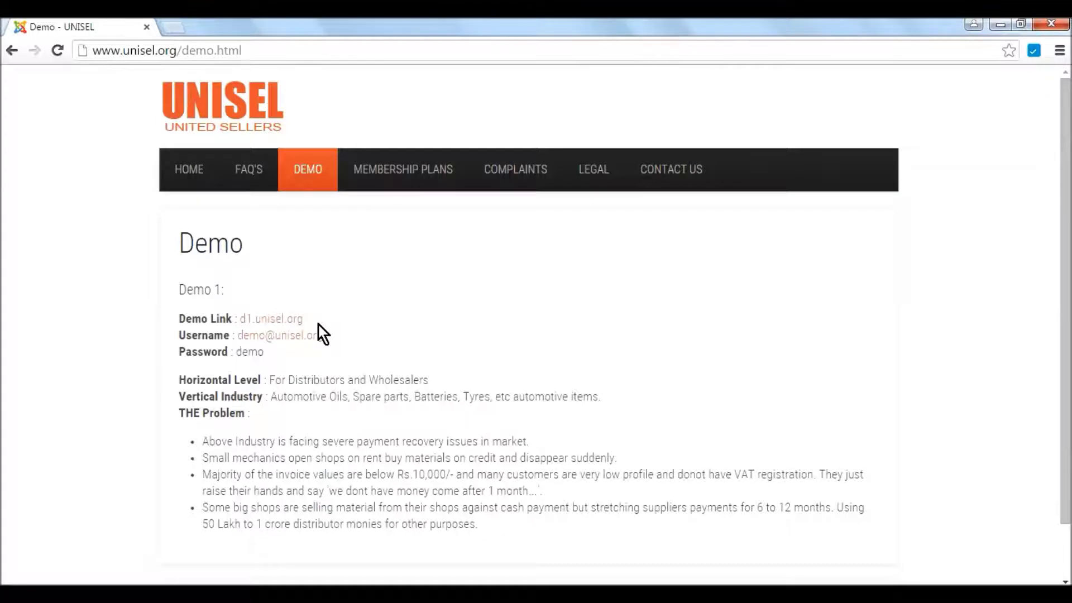
Open the Demo 1 site d1.unisel.org from its link on the demo page
left_click_drag(333, 323, 179, 319)
left_click_drag(312, 358, 179, 336)
left_click(376, 362)
left_click(290, 325)
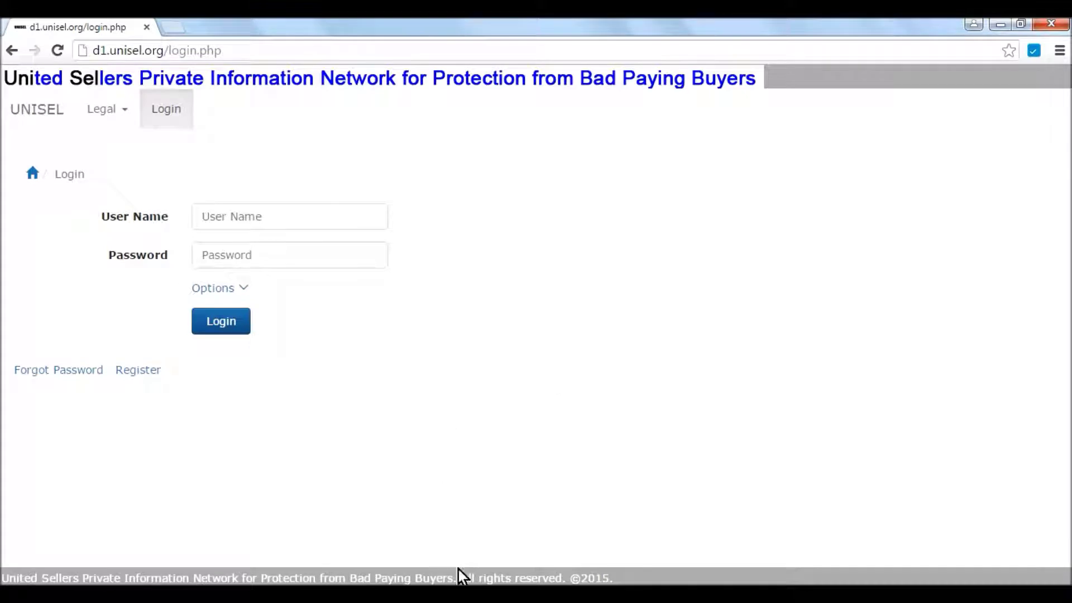
Log in to the demo site with the first account's user name and password copied from the Notepad notes
key("alt+Tab")
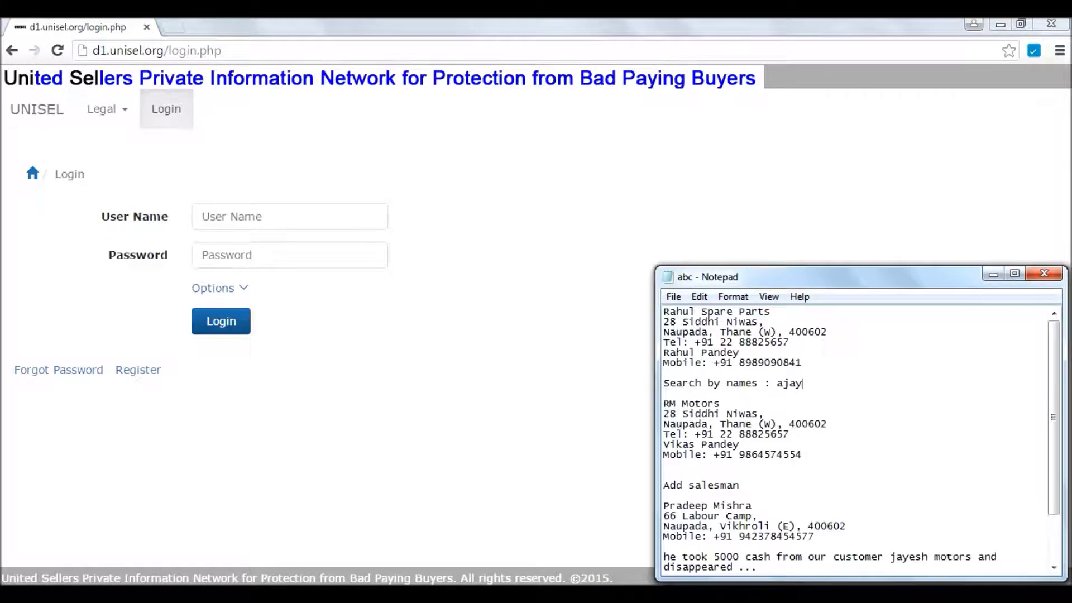
scroll(860, 435, "down", 2)
left_click(847, 525)
left_click_drag(846, 526, 733, 527)
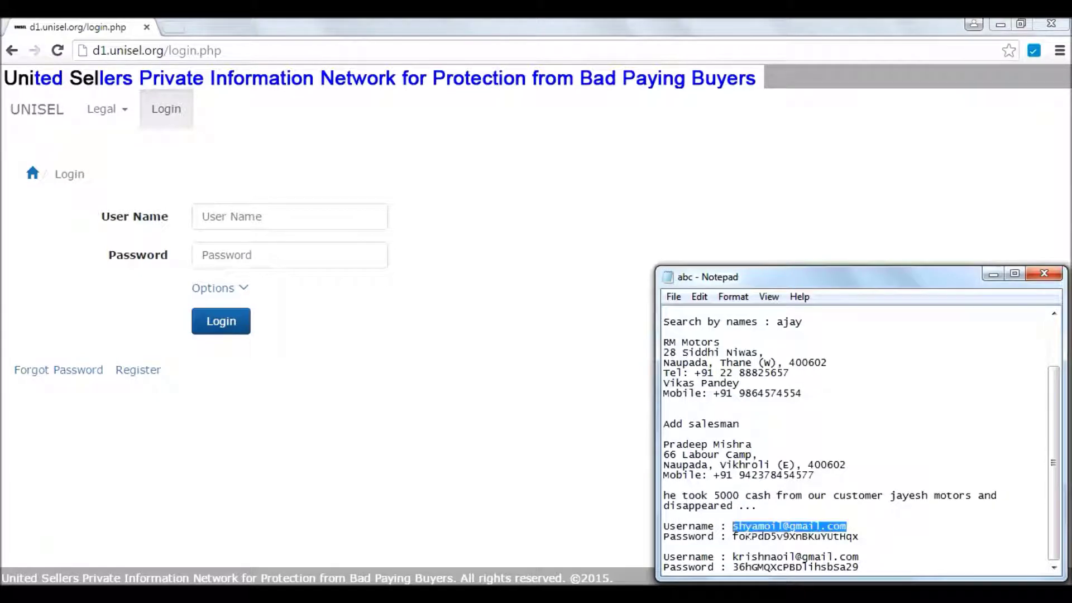
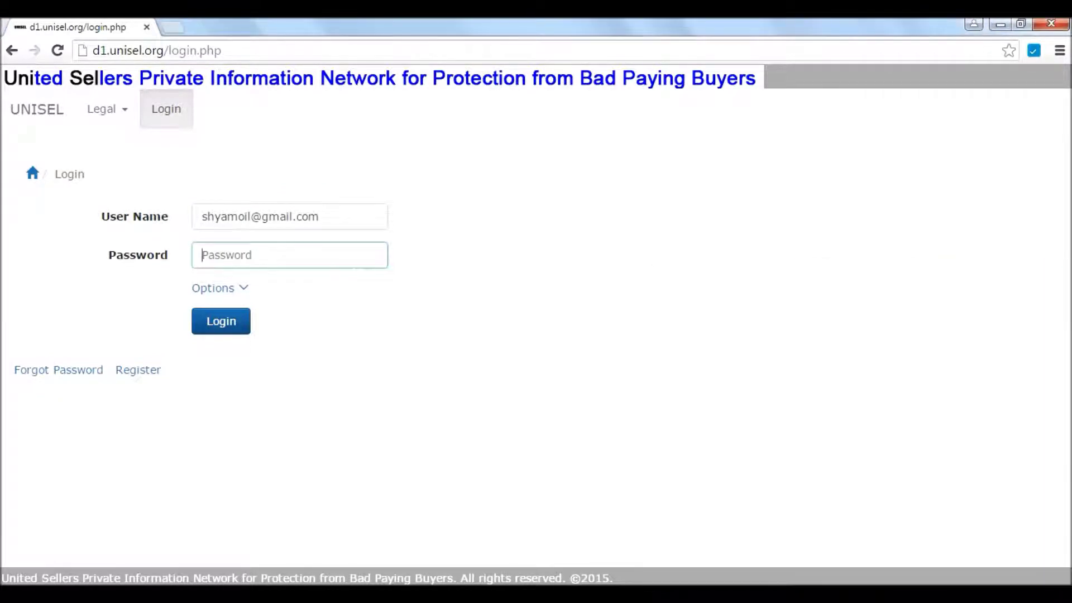
key("ctrl+v")
left_click(238, 333)
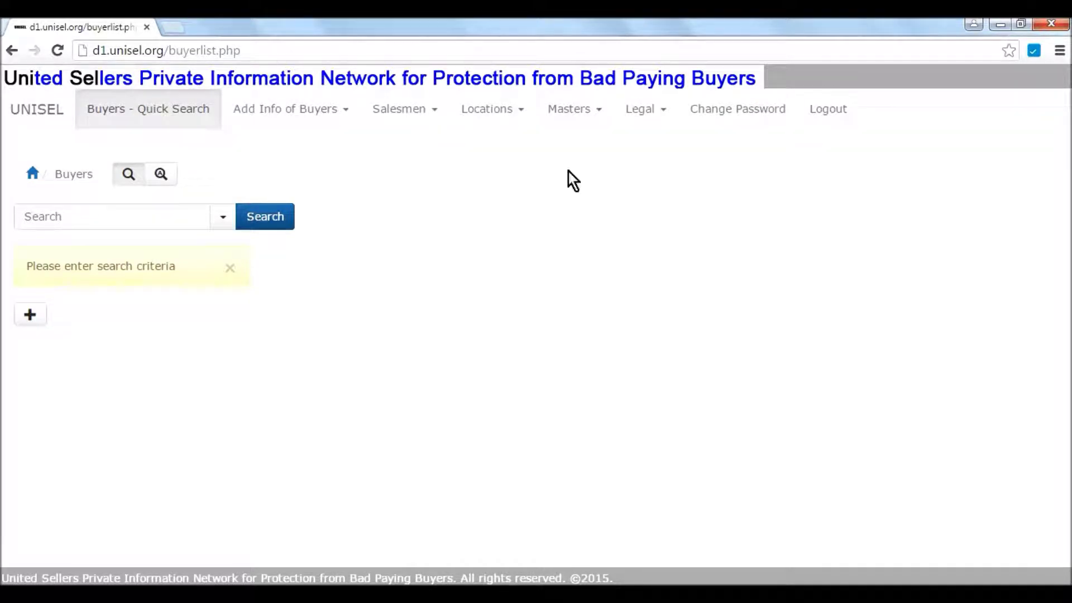
Examine the options for buyer info, salesmen, locations and masters, and the buyer scenario slide in PowerPoint
left_click(56, 217)
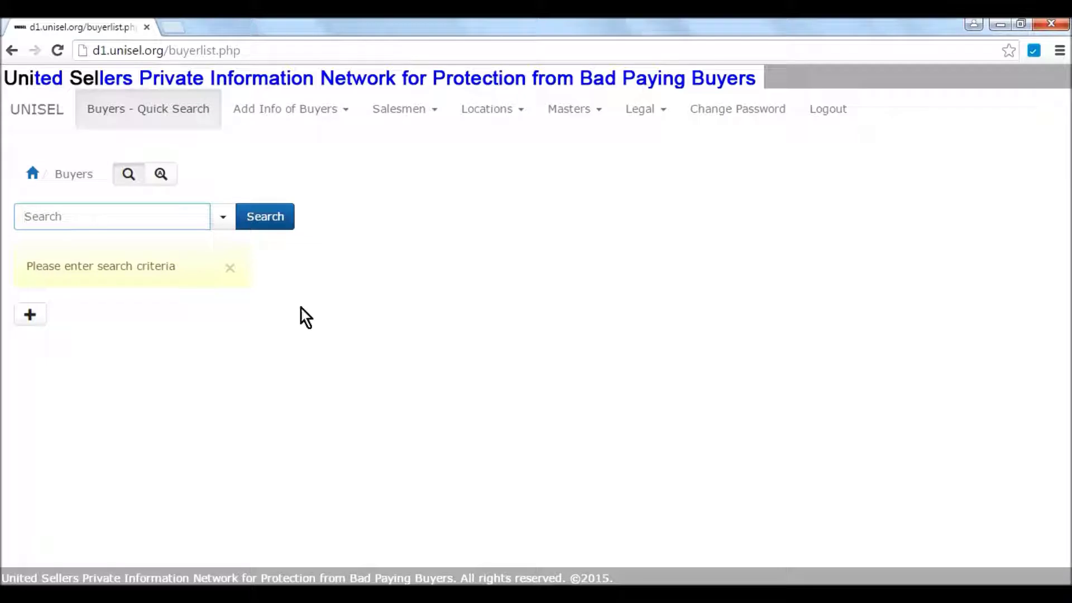
mouse_move(268, 120)
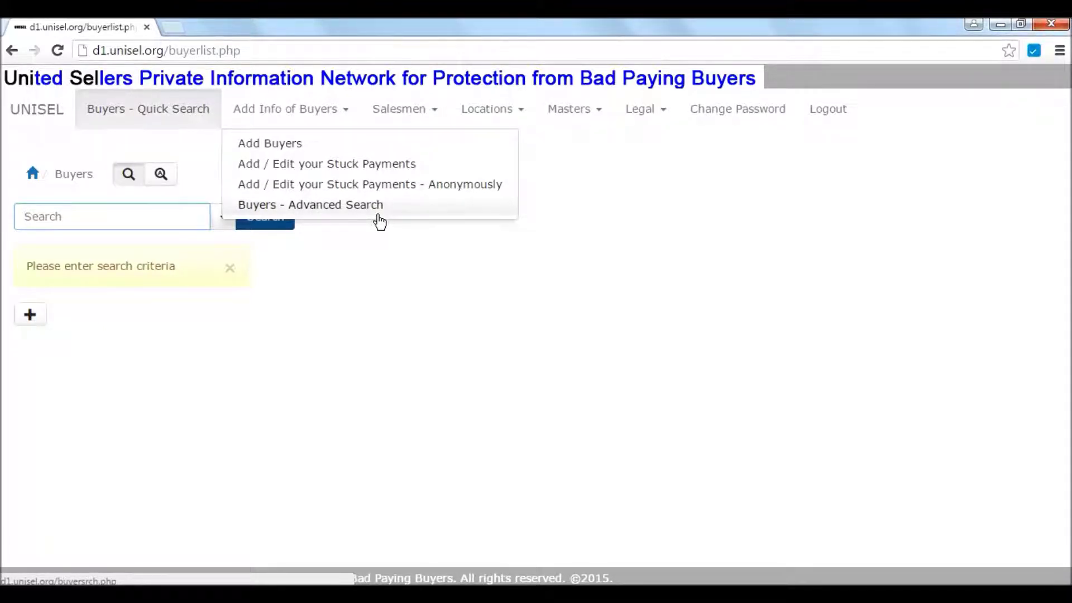
left_click(406, 115)
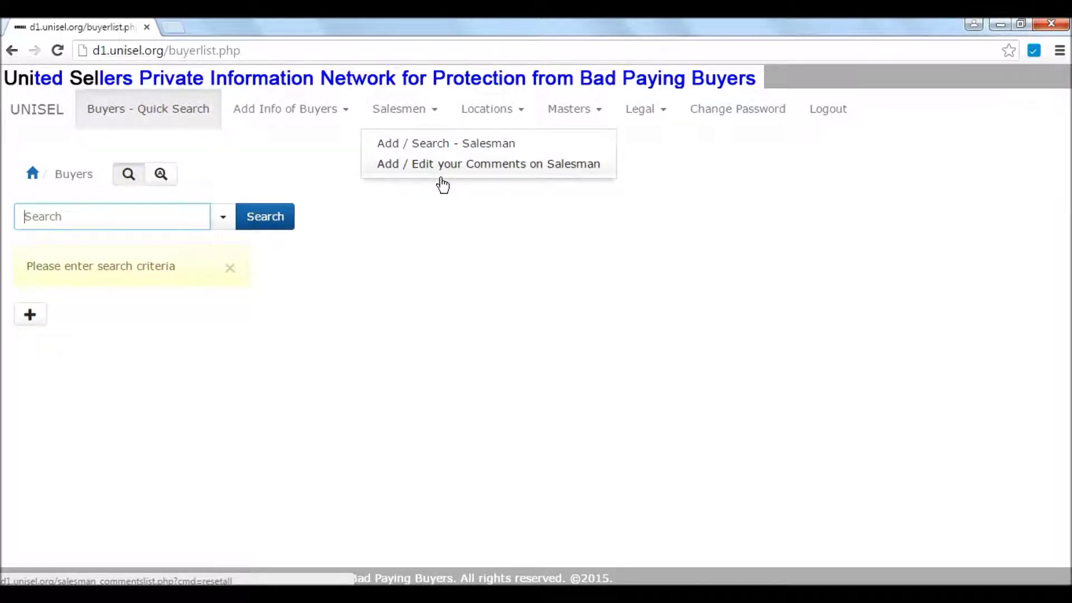
left_click(502, 125)
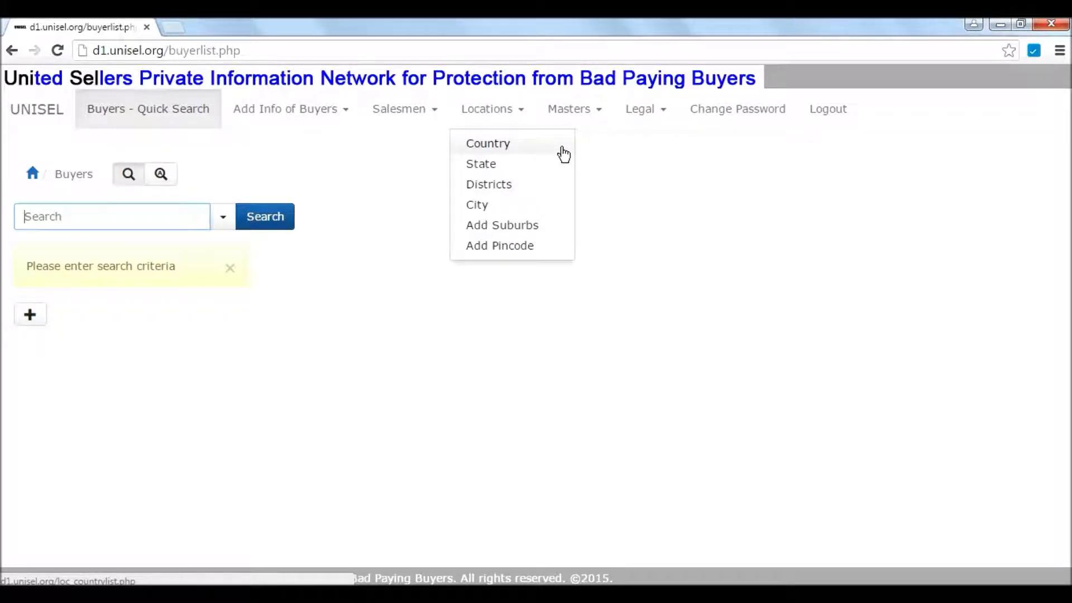
mouse_move(586, 119)
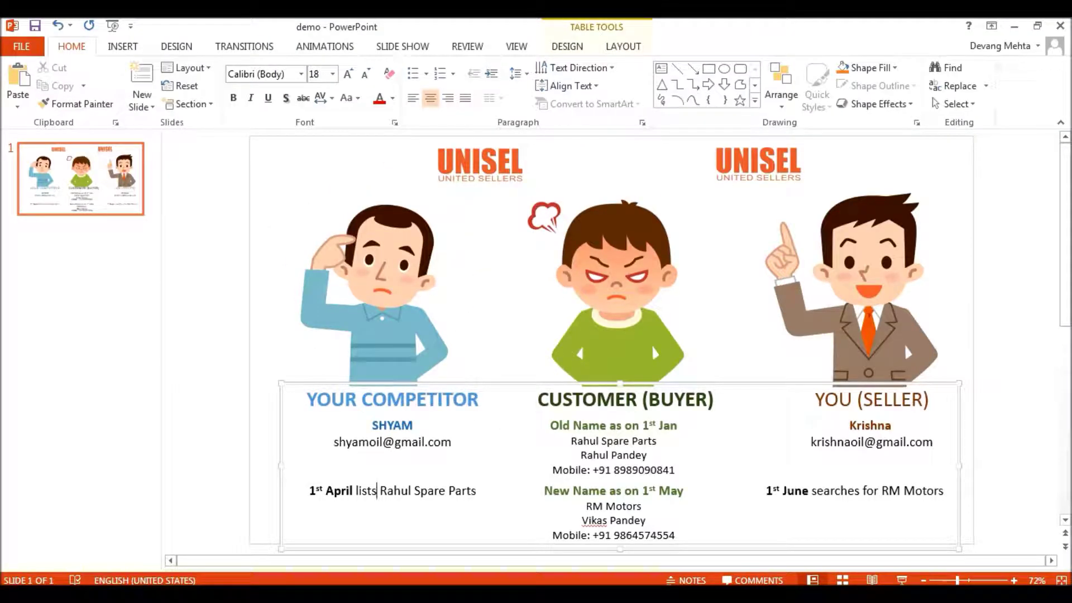
key("alt+Tab")
left_click(360, 344)
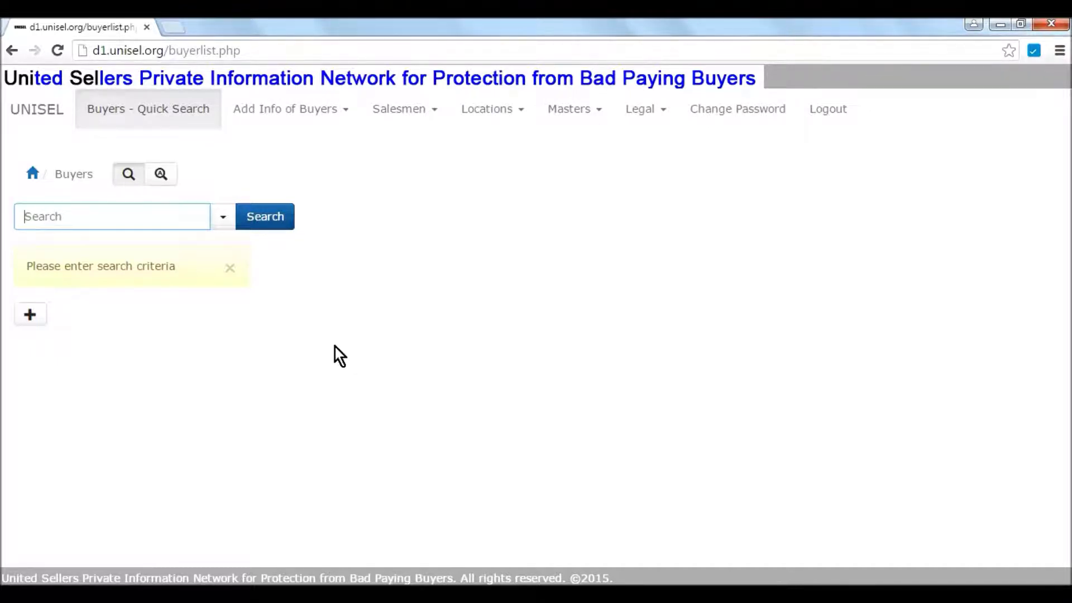
Search the buyers for the company name Rahul Spare Parts, copied from the Notepad notes
key("alt+Tab")
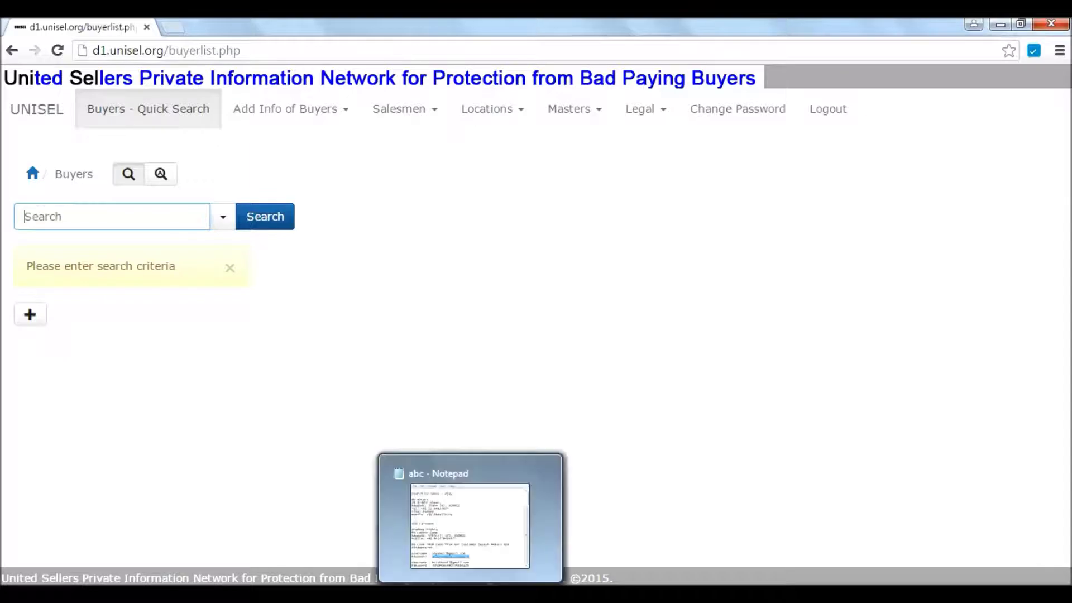
key("ctrl+Home")
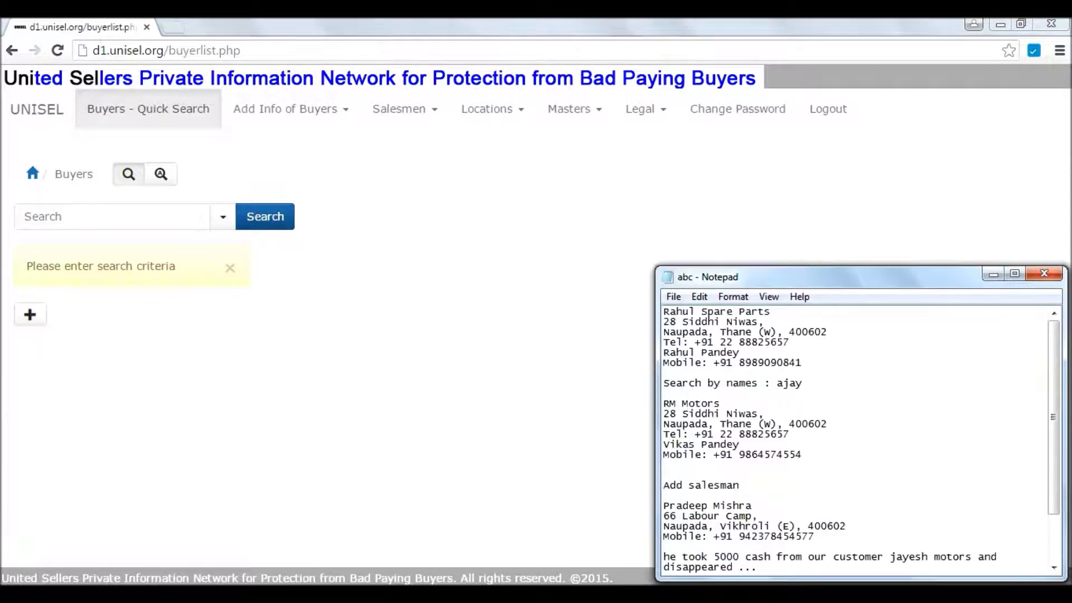
key("End")
key("shift+Home")
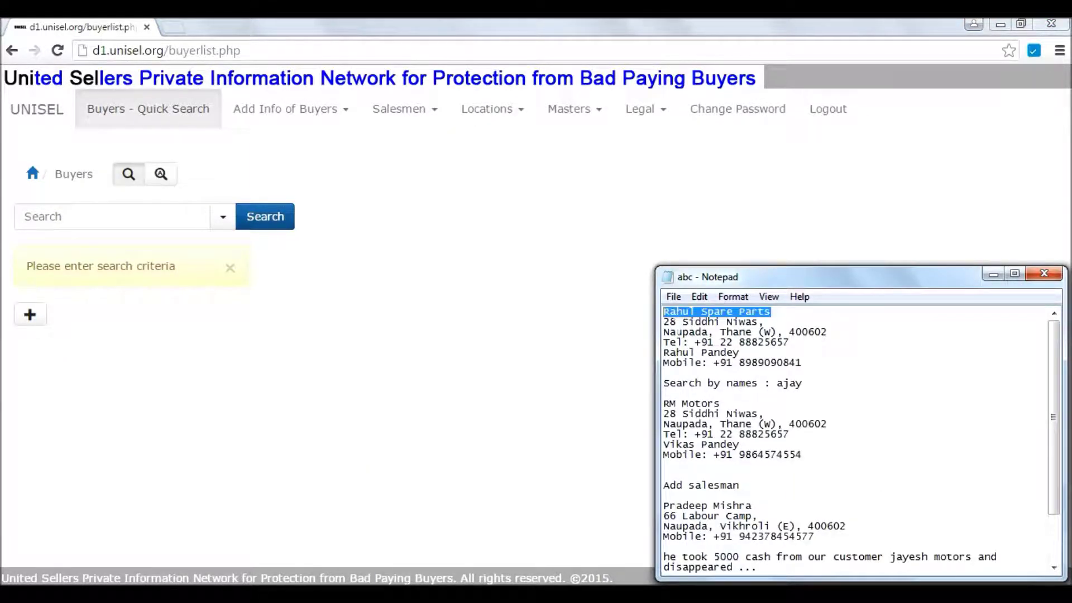
key("ctrl+c")
key("alt+Tab")
key("ctrl+v")
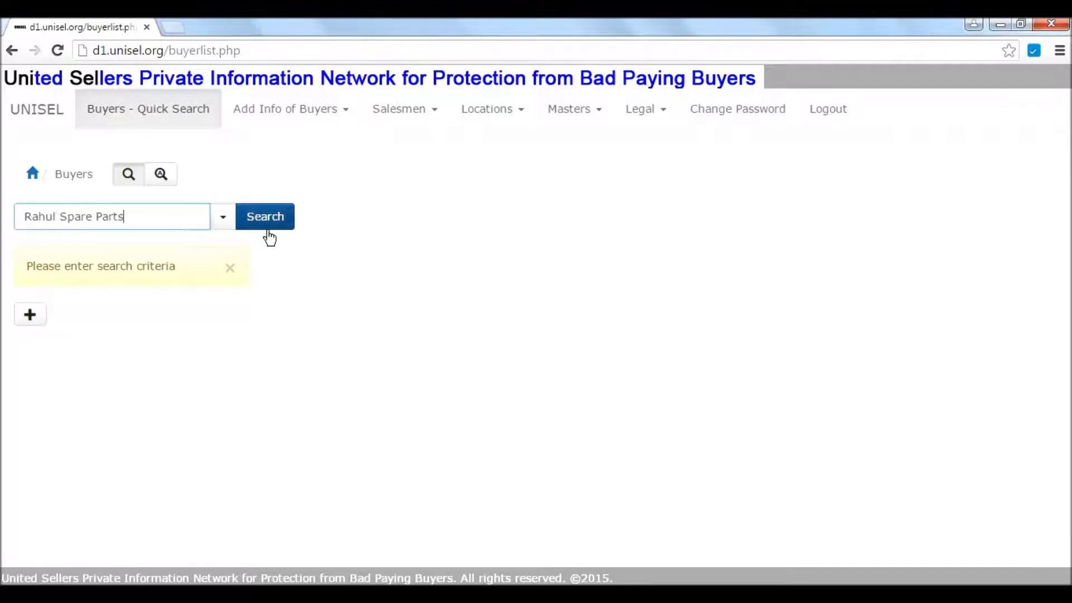
left_click(273, 223)
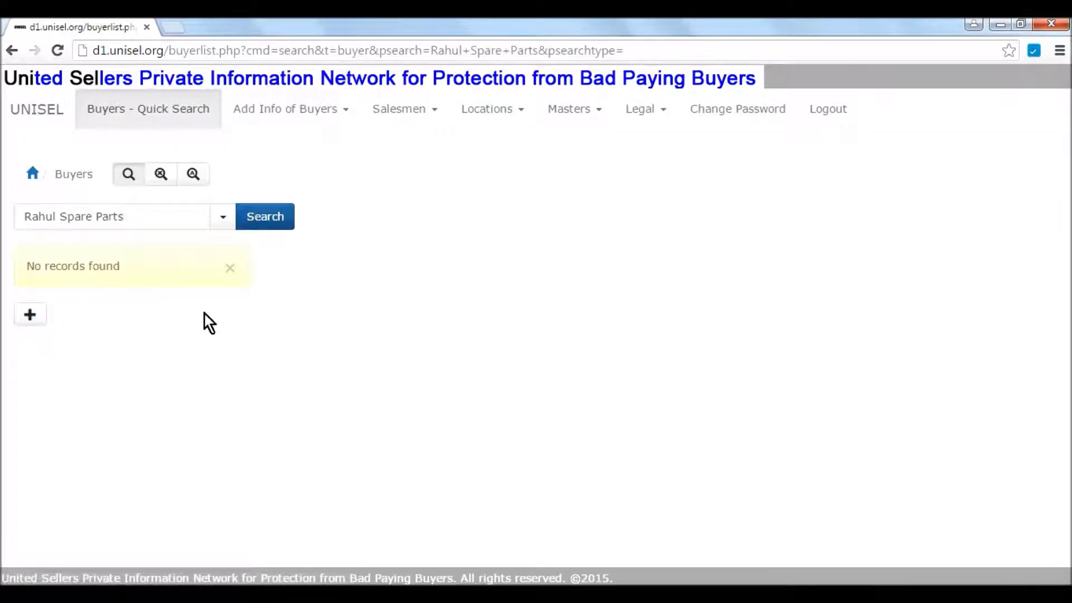
Search the buyers for the first contact person's full name, copied from the Notepad notes
key("alt+Tab")
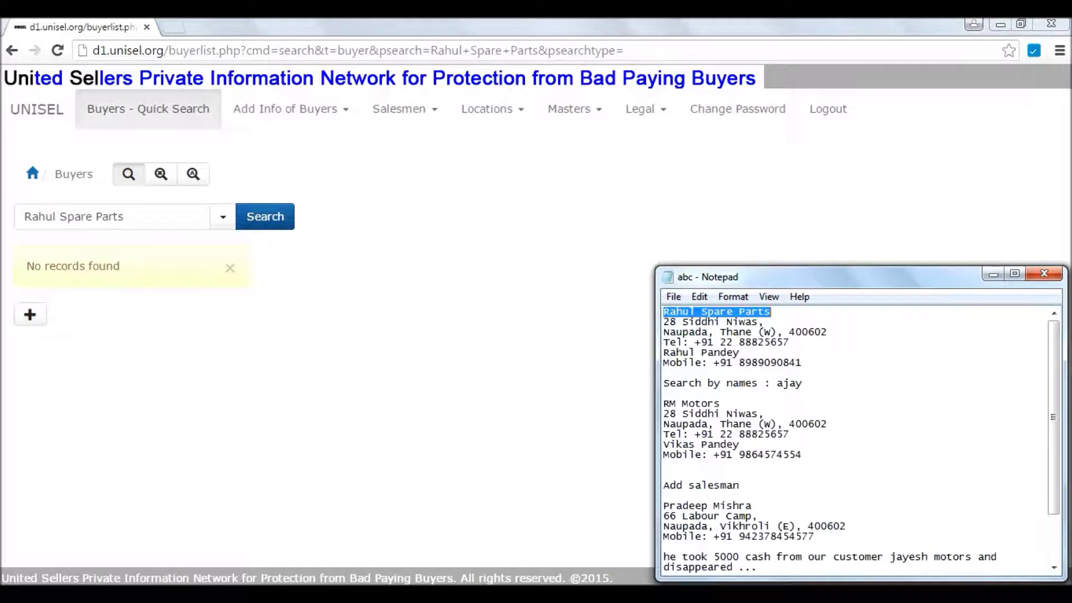
left_click_drag(740, 353, 662, 353)
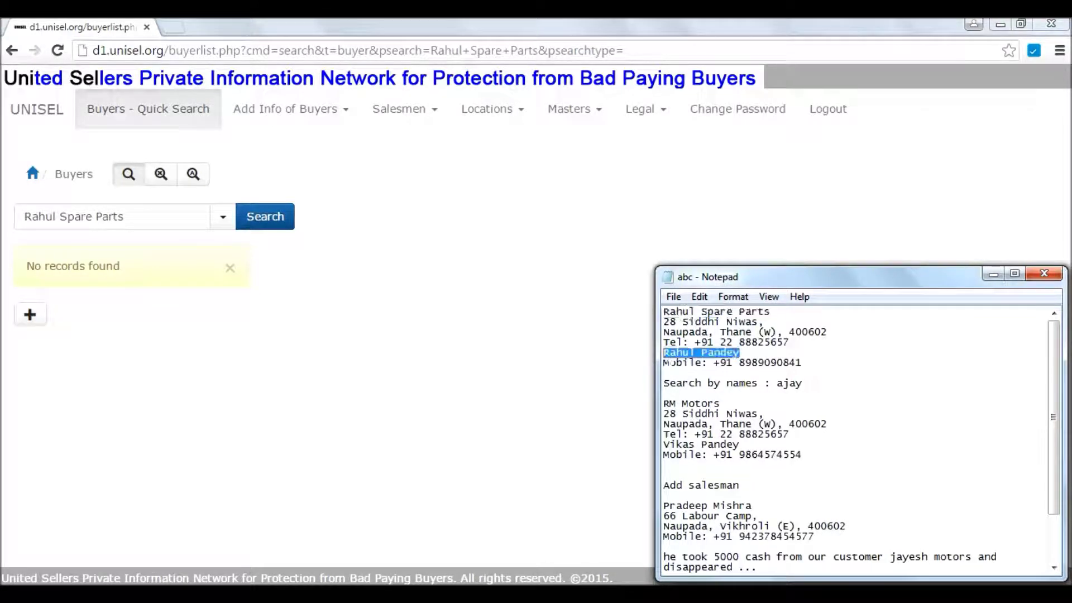
key("ctrl+c")
left_click(84, 216)
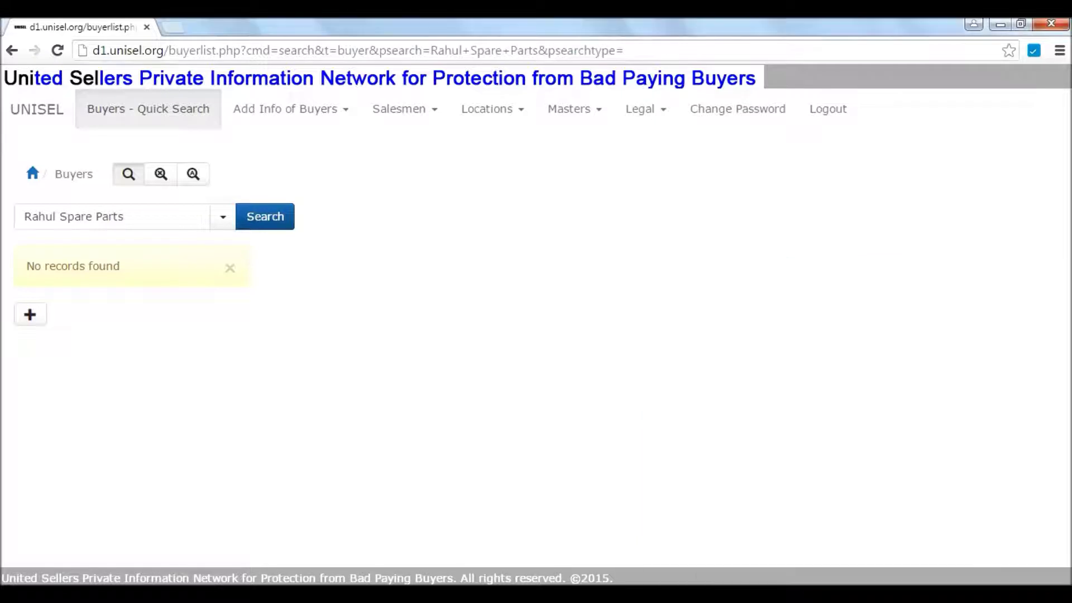
triple_click(84, 217)
key("ctrl+v")
left_click(268, 229)
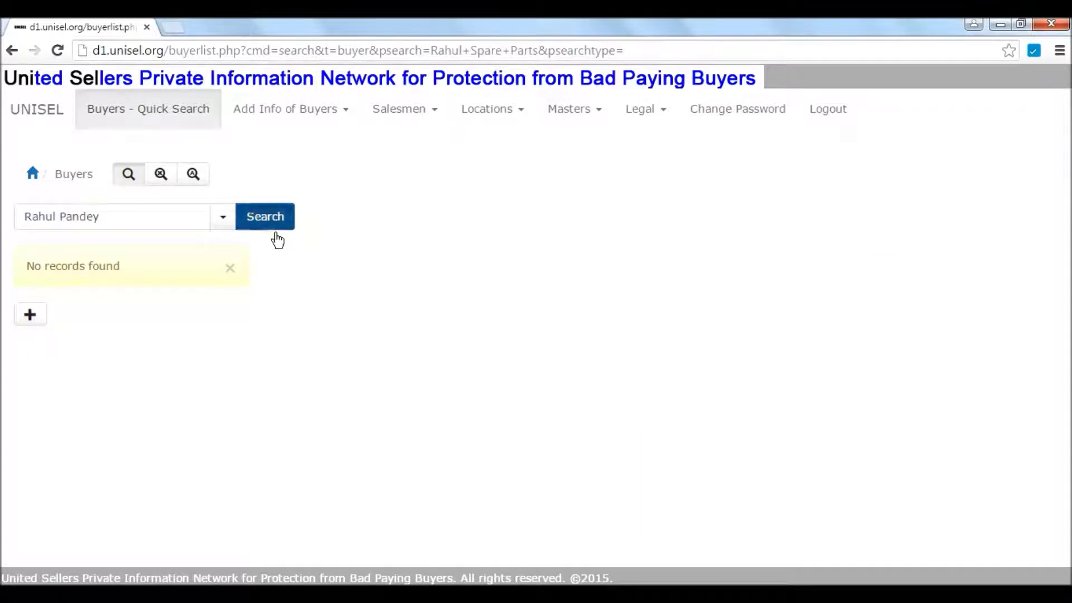
Search the buyers for the first contact's mobile number, without country code, copied from the Notepad notes
key("alt+Tab")
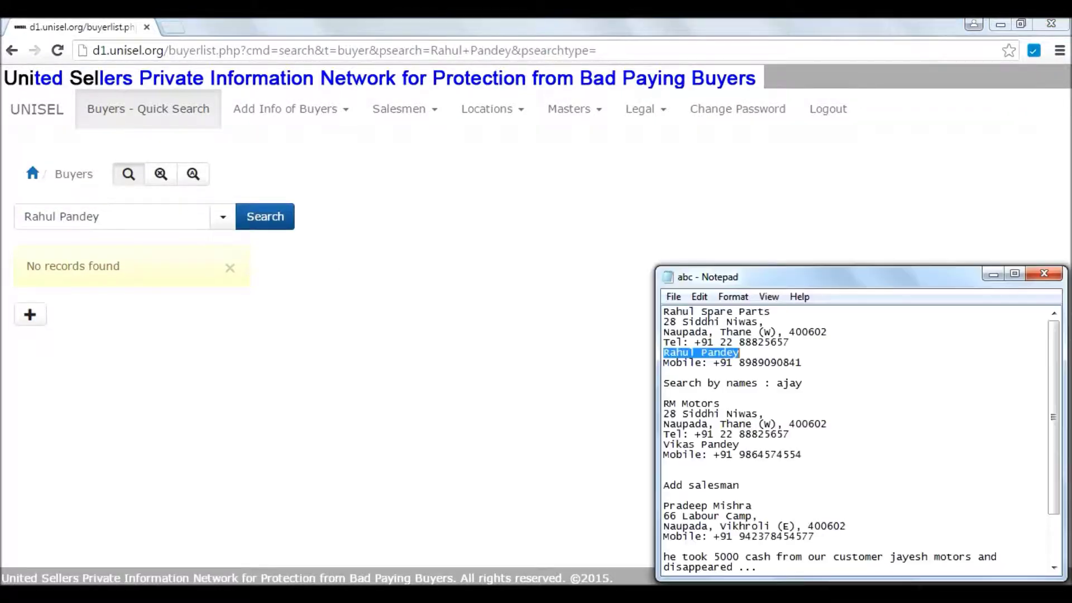
left_click_drag(803, 362, 738, 362)
key("ctrl+c")
key("alt+Tab")
triple_click(61, 217)
key("ctrl+v")
left_click(271, 223)
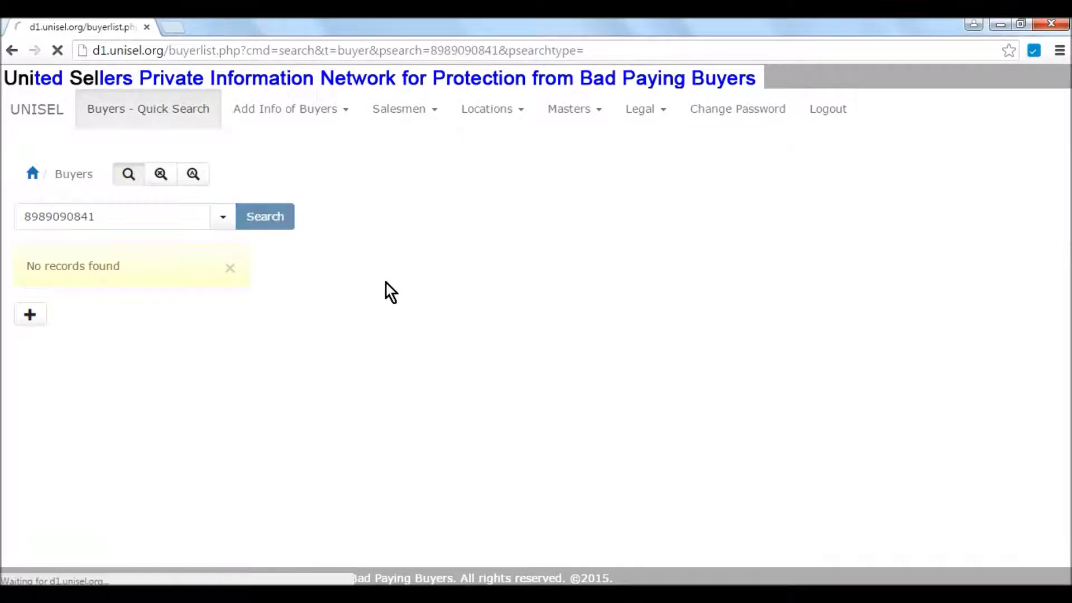
Search the buyers for the building name in Rahul Spare Parts' address, copied from the Notepad notes
key("alt+Tab")
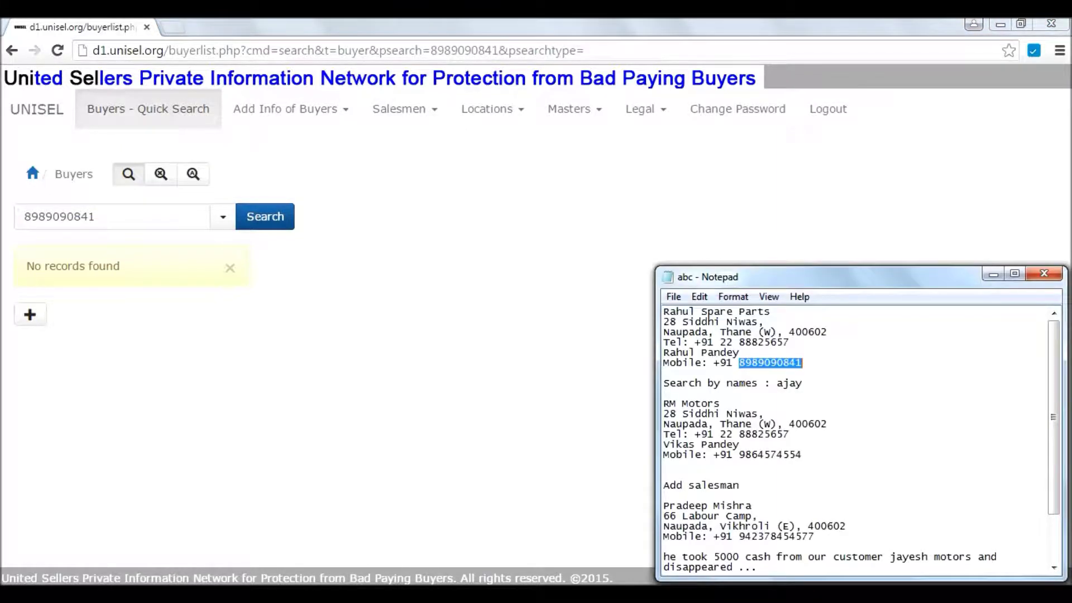
left_click(764, 333)
left_click_drag(764, 332, 682, 323)
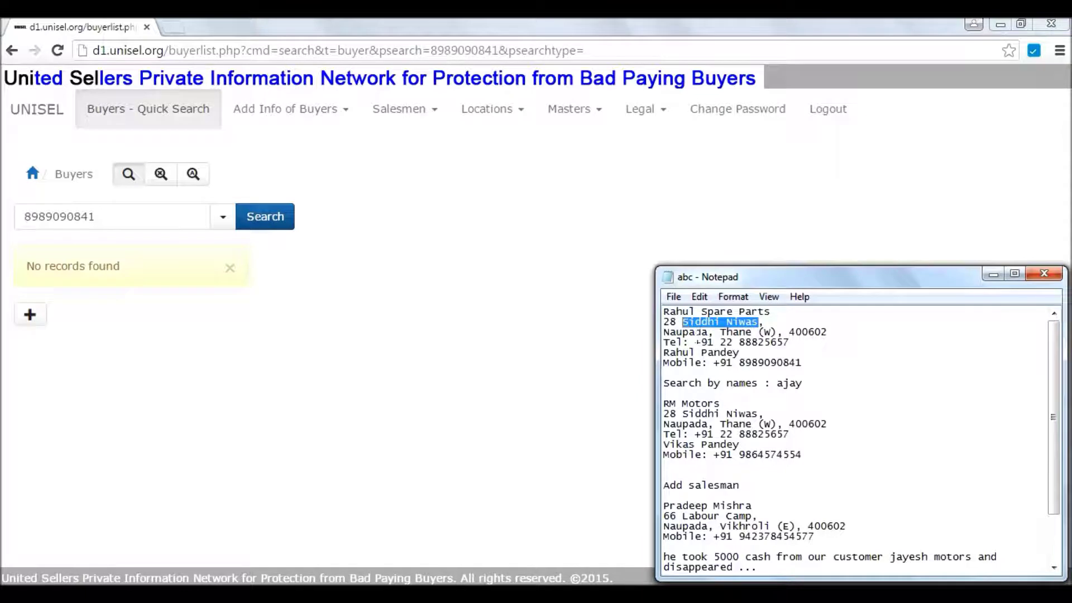
key("ctrl+c")
left_click_drag(112, 216, 6, 219)
key("ctrl+v")
left_click(259, 229)
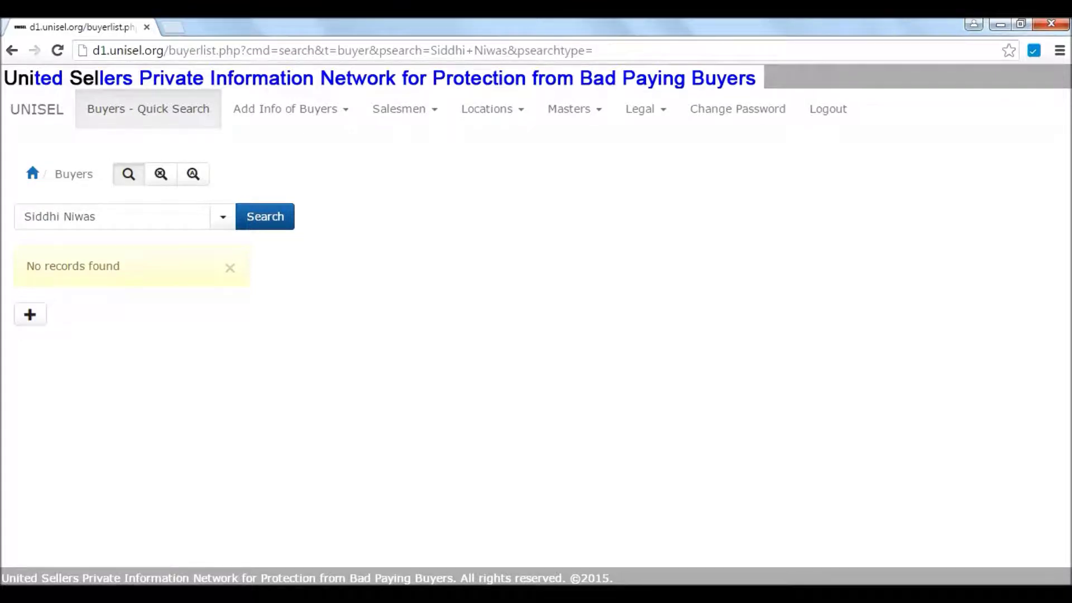
Search the buyers for Rahul Spare Parts' telephone number, without country and area codes, copied from the Notepad notes
key("alt+Tab")
left_click_drag(739, 342, 789, 342)
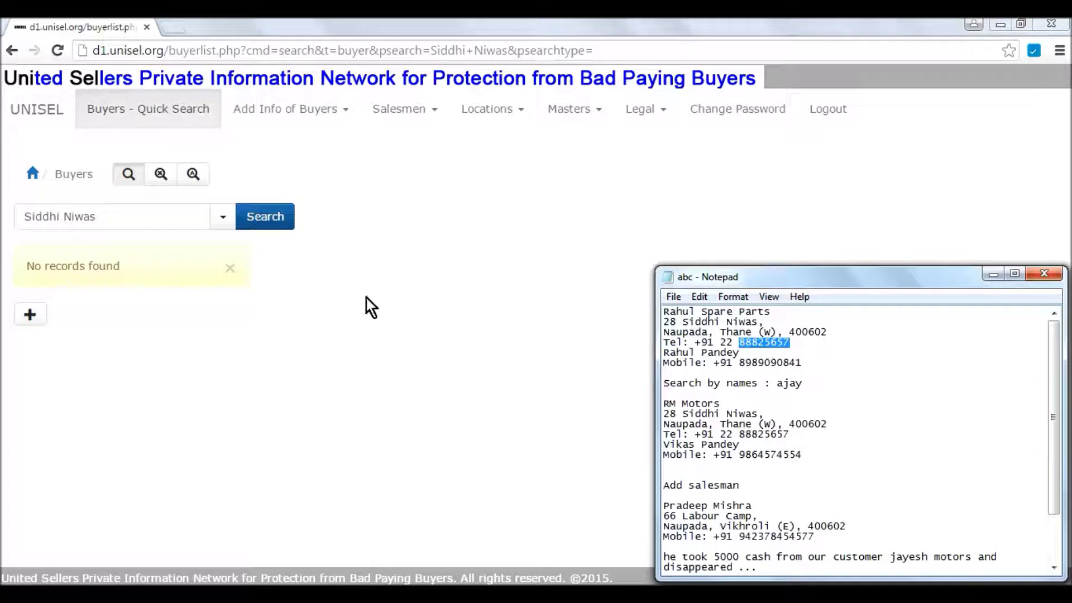
left_click(166, 214)
left_click_drag(99, 217, 25, 220)
key("ctrl+v")
left_click(257, 223)
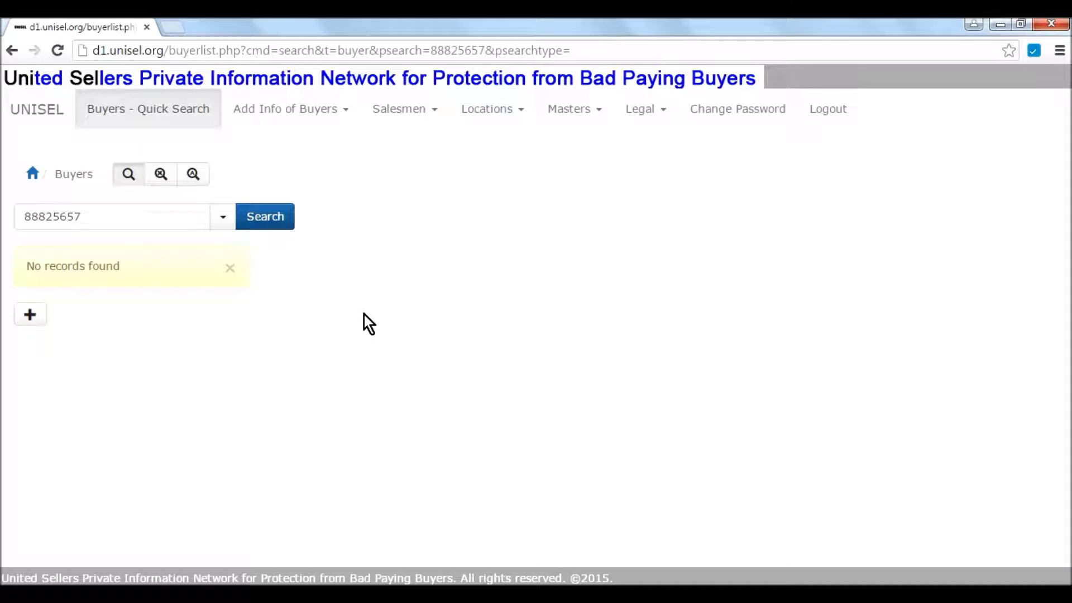
Open the blank form for adding a buyer
left_click(293, 123)
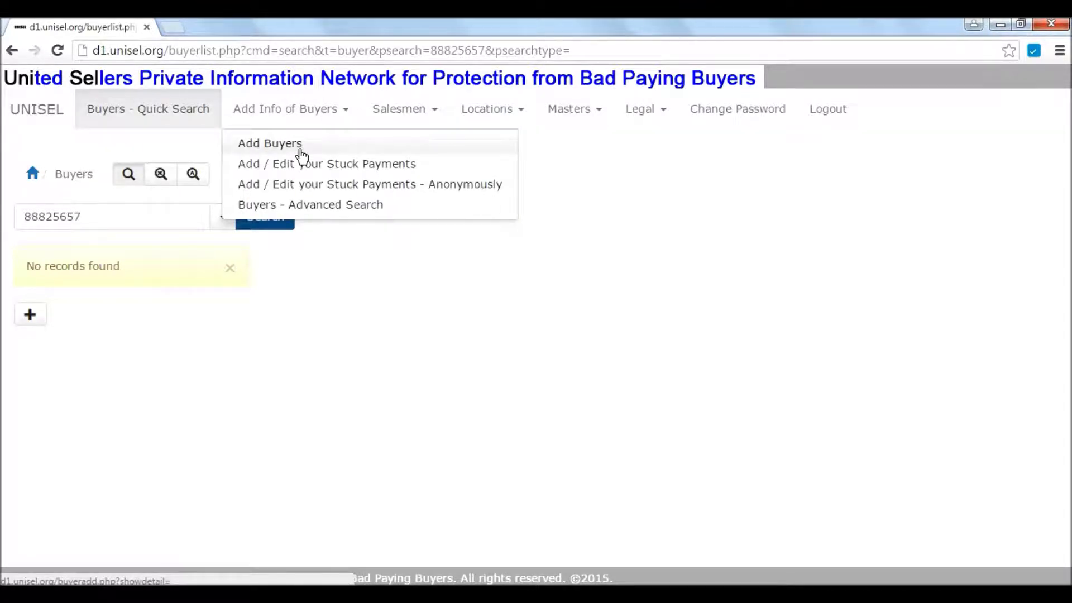
left_click(301, 148)
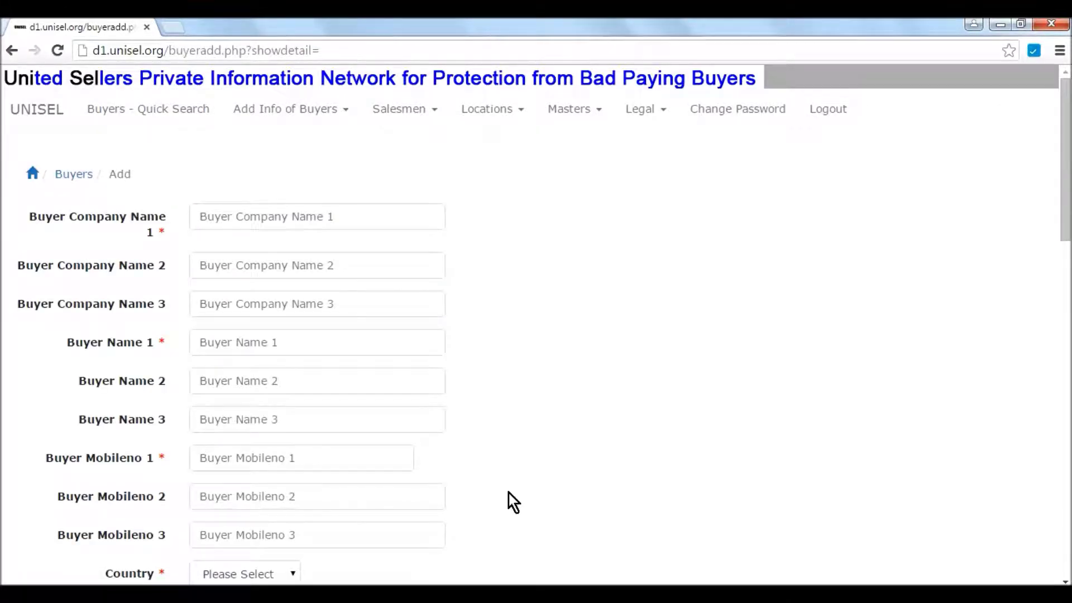
Examine the buyer form's company, name, mobile, location, address, telephone, e-mail and photo fields and its acceptance declaration
scroll(508, 494, "down", 1)
scroll(508, 493, "down", 5)
scroll(508, 494, "up", 6)
scroll(487, 482, "down", 5)
scroll(476, 474, "up", 5)
scroll(135, 299, "down", 1)
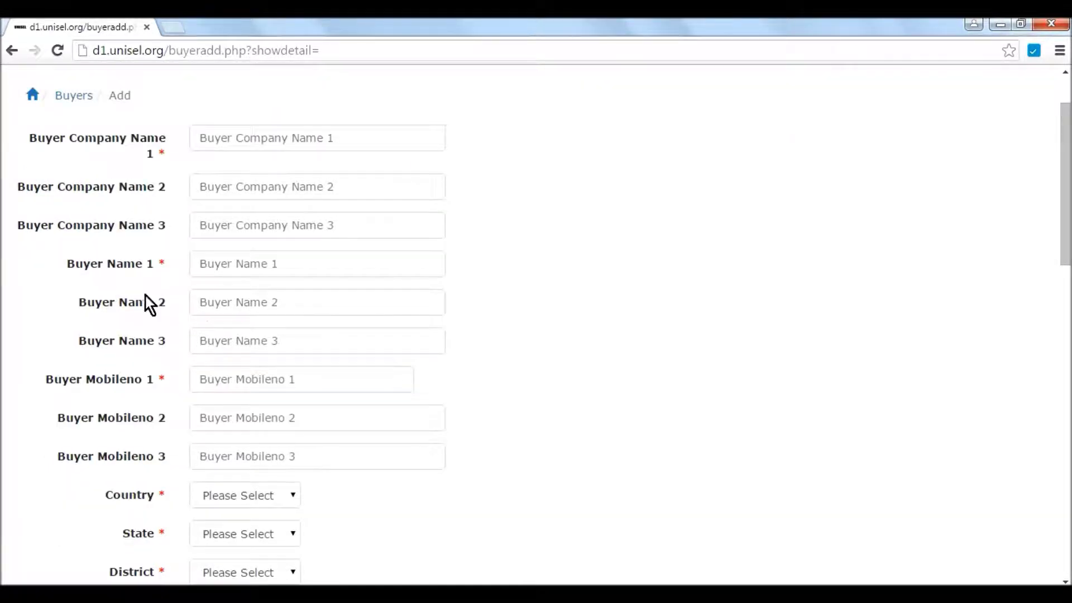
scroll(146, 304, "down", 2)
scroll(234, 333, "down", 4)
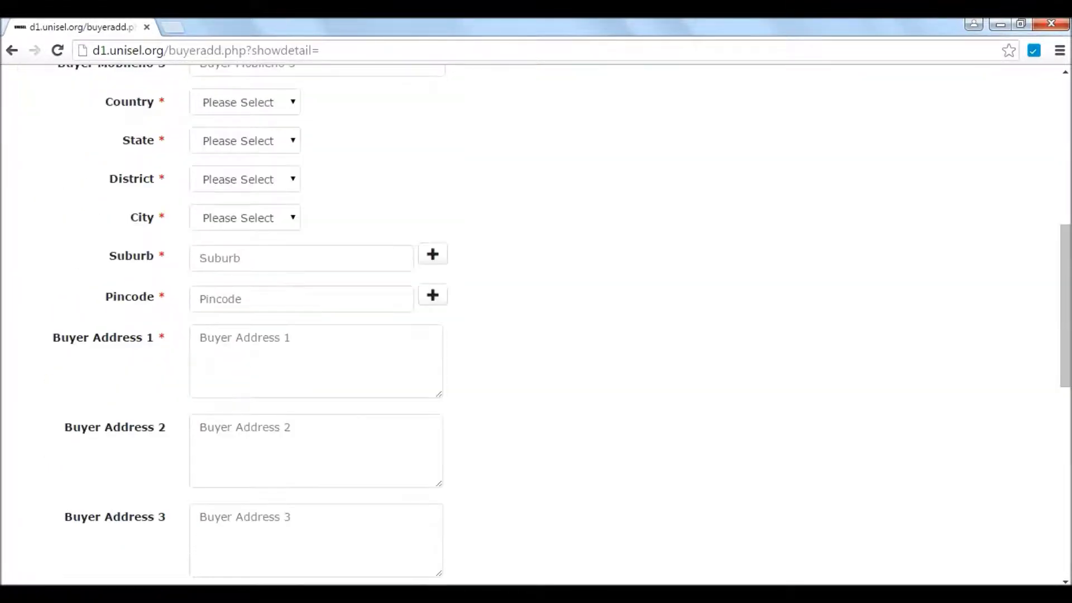
scroll(145, 413, "down", 1)
scroll(91, 540, "down", 5)
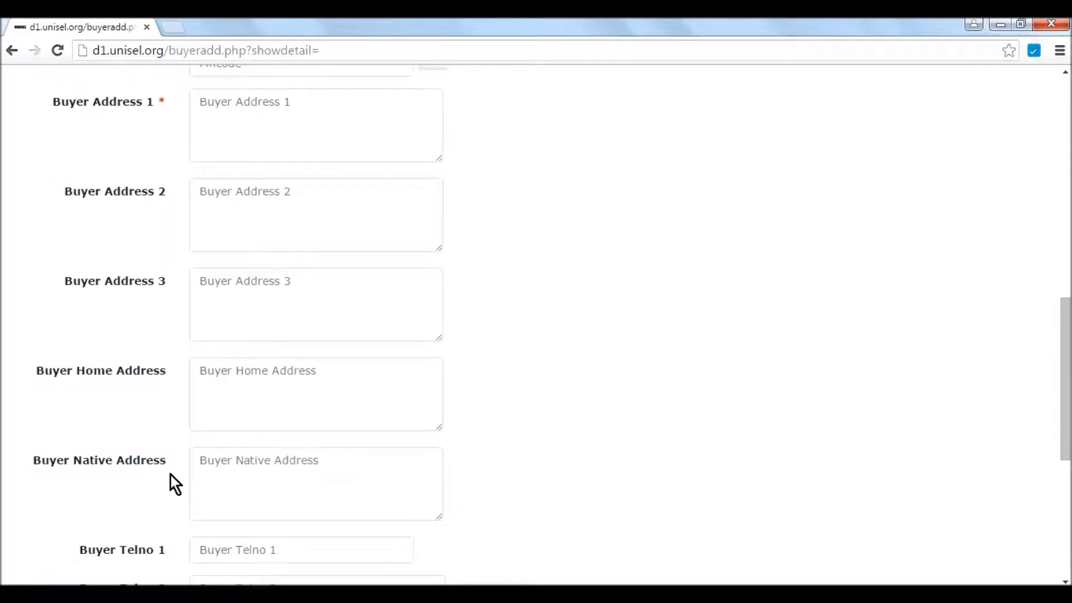
scroll(277, 418, "down", 2)
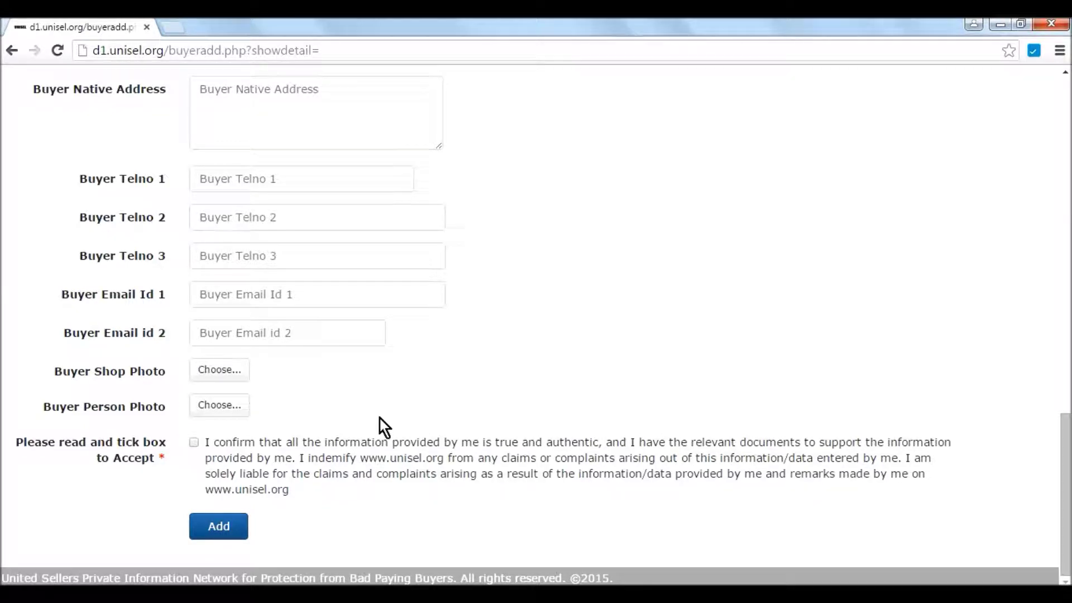
scroll(481, 441, "up", 15)
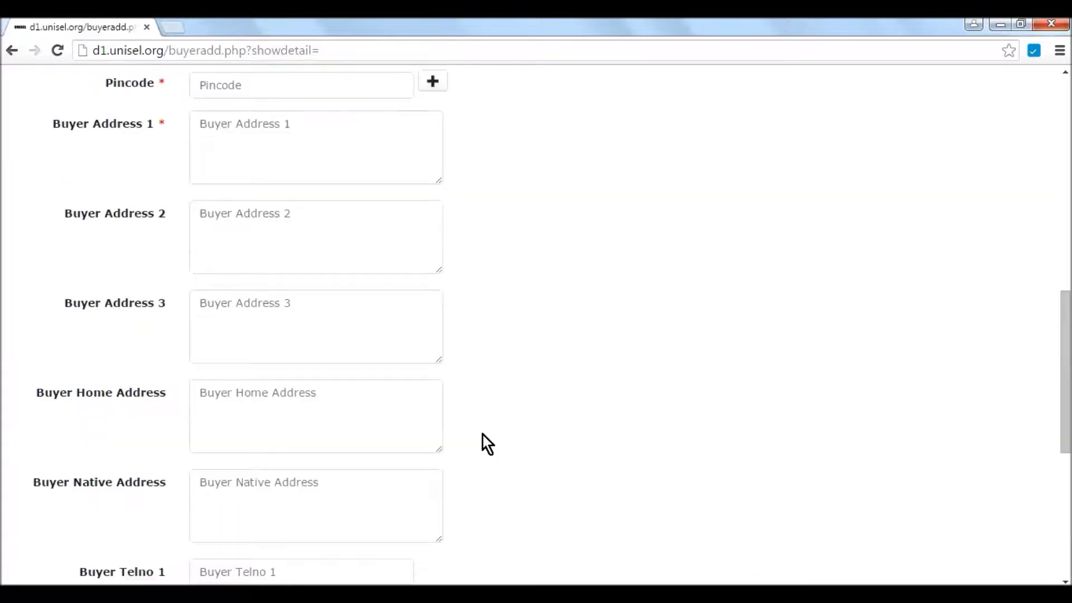
Copy the company name Rahul Spare Parts from the Notepad notes into Buyer Company Name 1
key("alt+Tab")
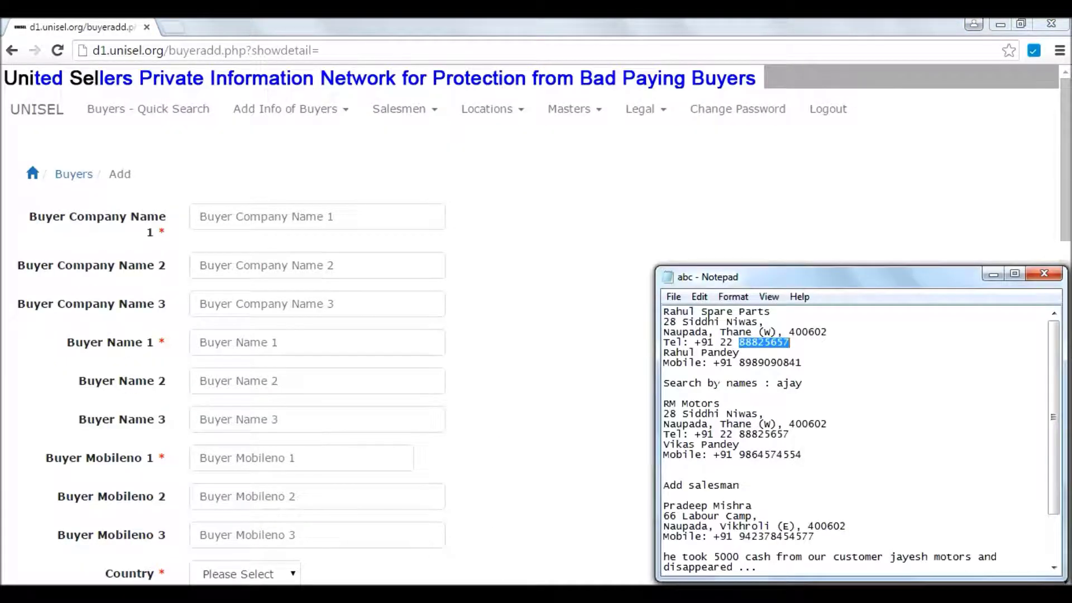
left_click_drag(771, 312, 664, 313)
key("ctrl+c")
left_click(229, 216)
key("ctrl+v")
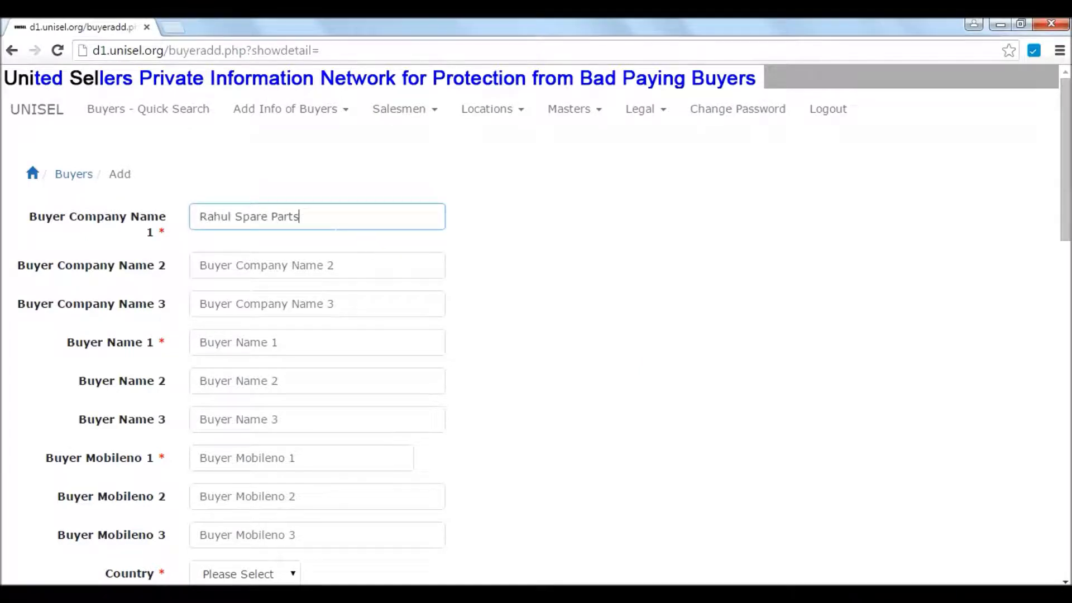
Copy Rahul Spare Parts' street address, without the pincode, from the Notepad notes into Buyer Address 1
key("alt+Tab")
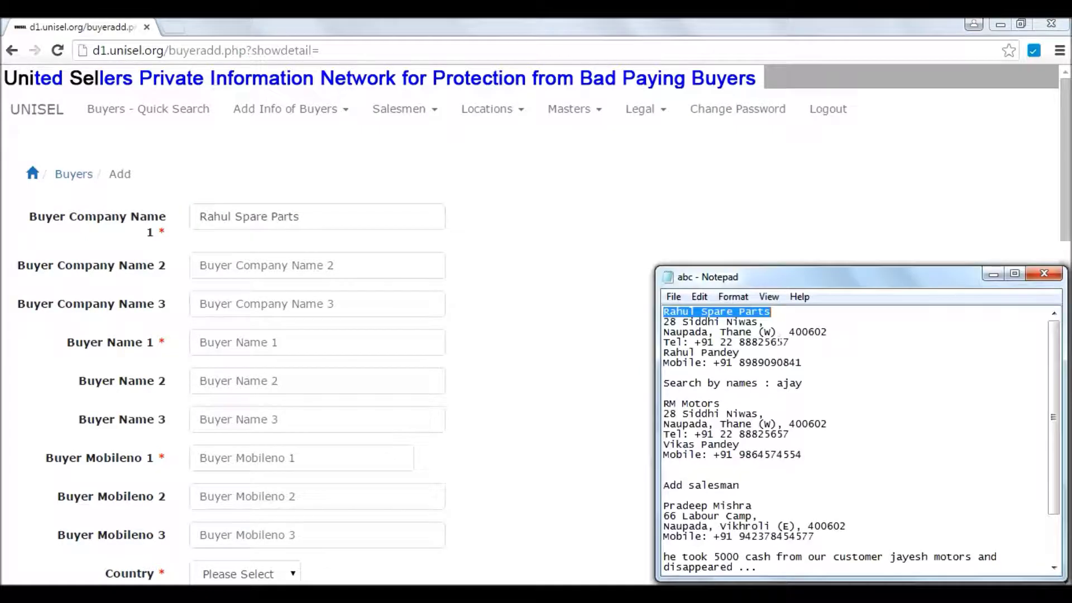
left_click_drag(783, 331, 676, 331)
left_click(571, 340)
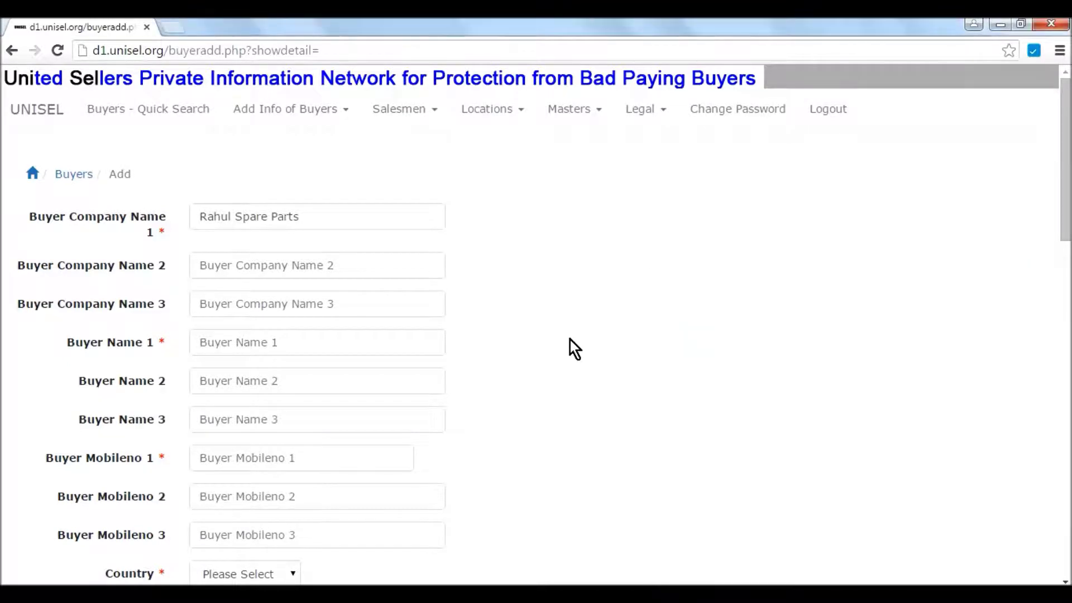
scroll(560, 363, "down", 10)
scroll(541, 370, "up", 3)
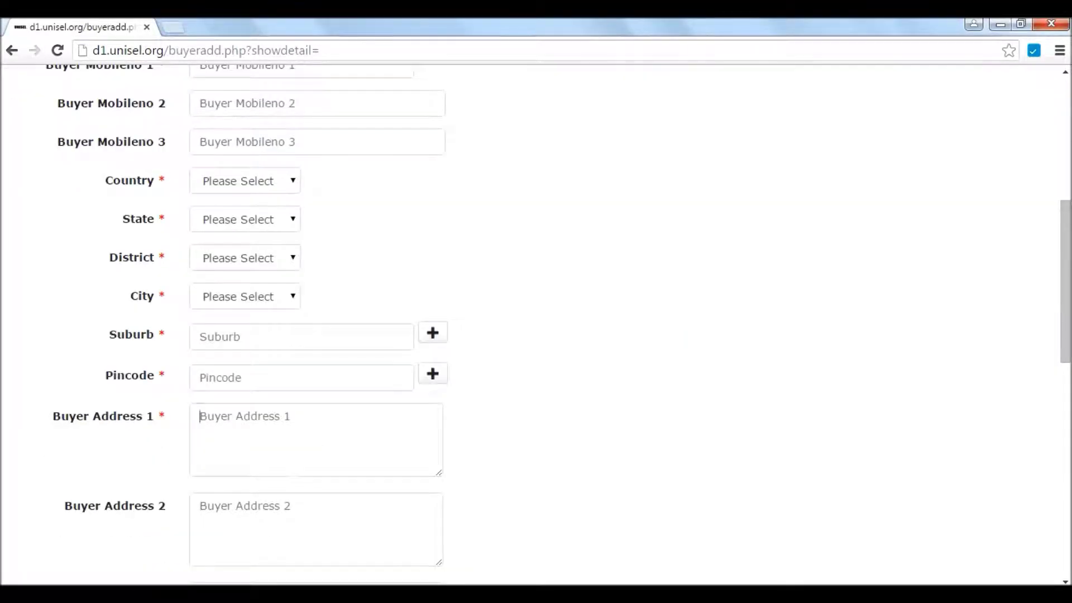
key("ctrl+v")
Copy Rahul Spare Parts' telephone number, without country and area codes, from the Notepad notes into Buyer Telno 1
left_click(504, 581)
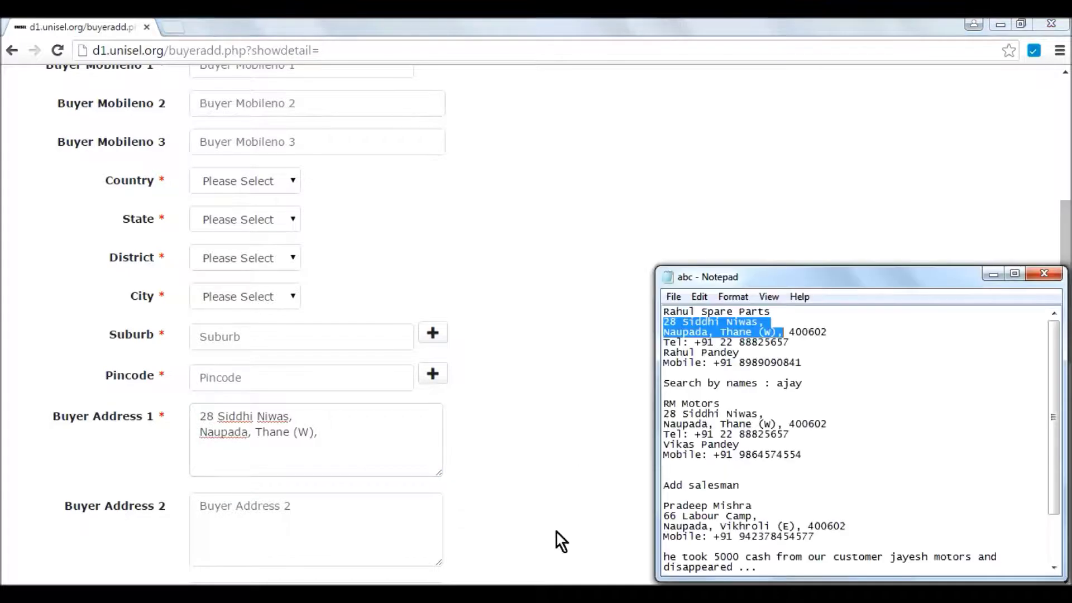
left_click_drag(827, 332, 738, 342)
key("ctrl+c")
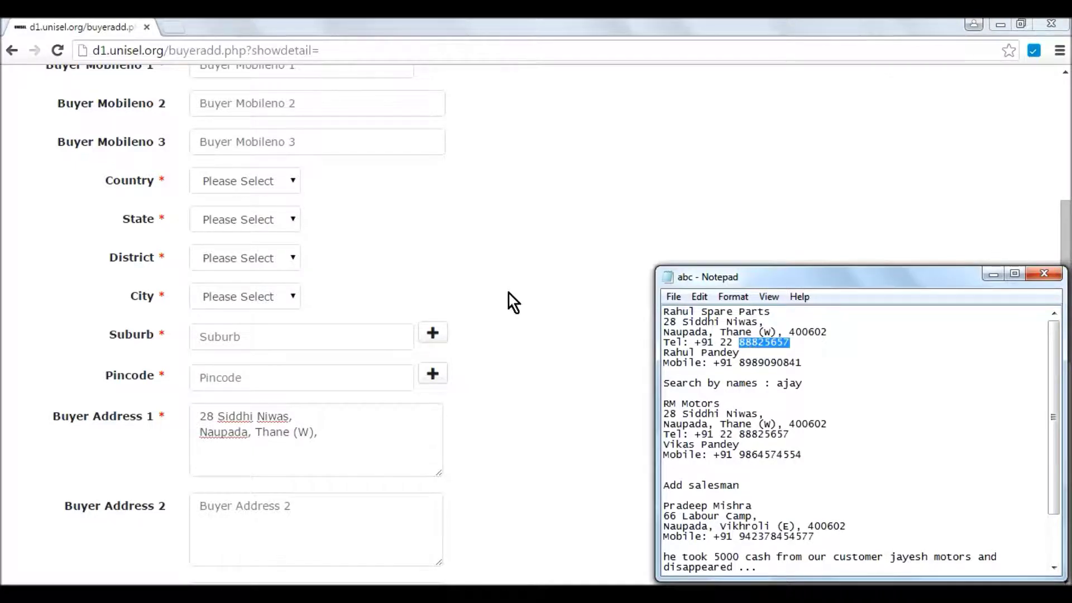
left_click(517, 282)
scroll(511, 296, "up", 4)
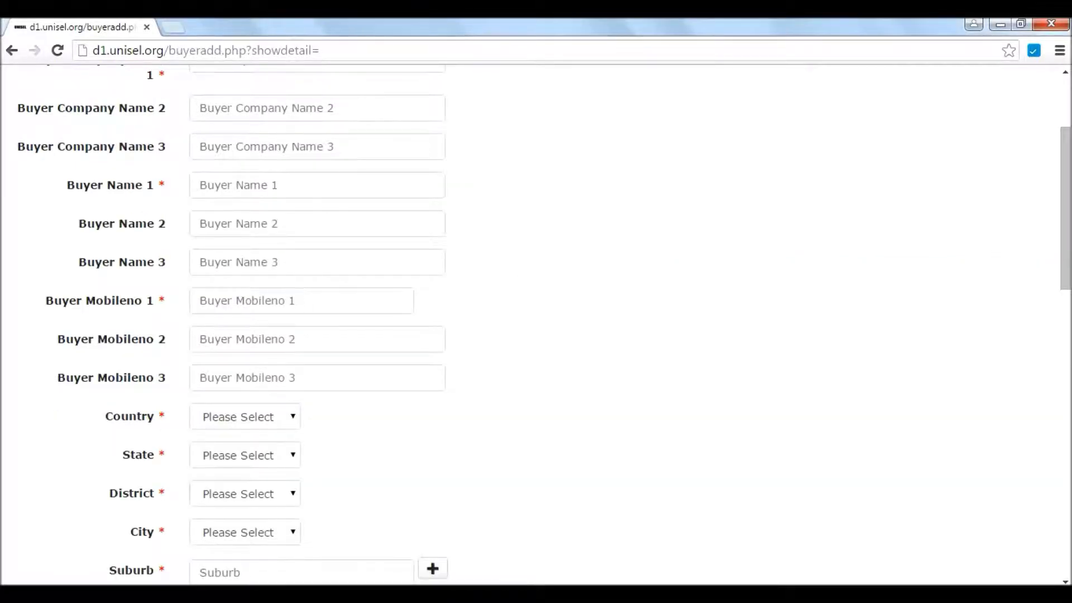
scroll(531, 324, "down", 12)
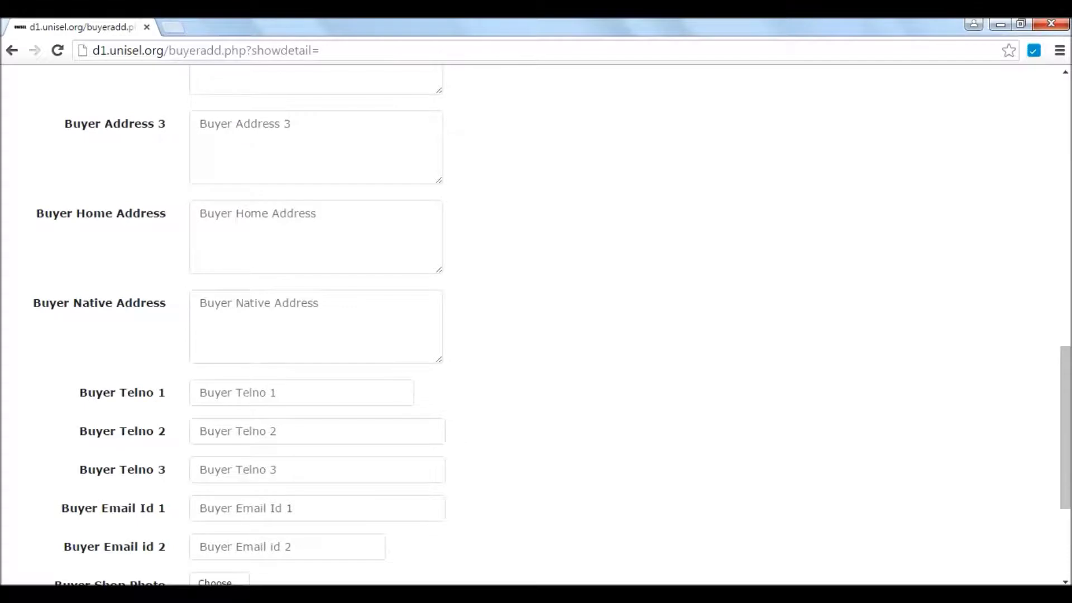
key("ctrl+v")
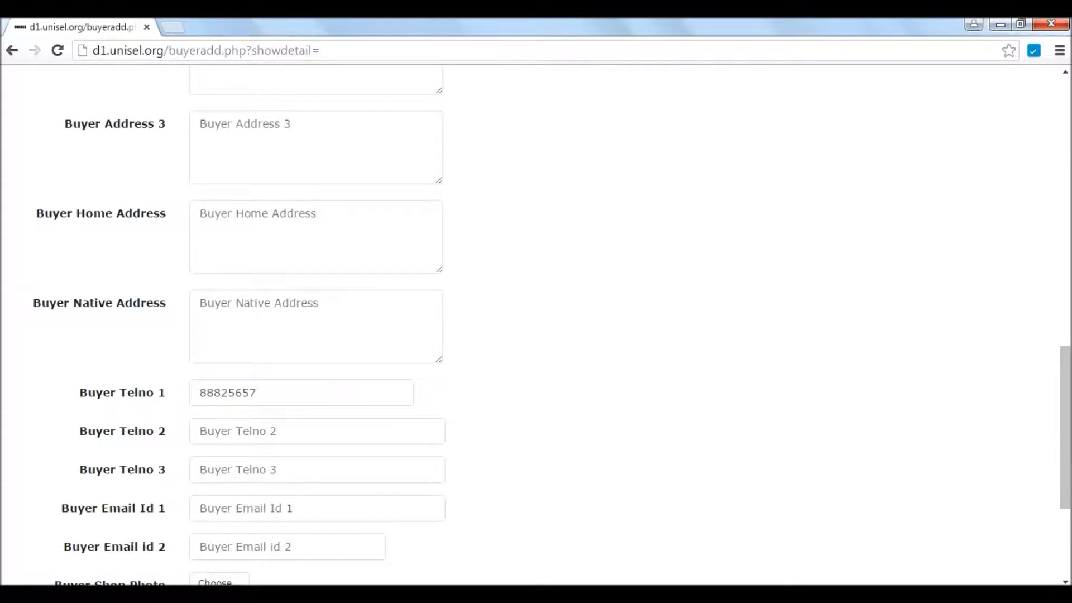
Copy the contact person's full name for Rahul Spare Parts from the Notepad notes into Buyer Name 1
key("alt+Tab")
left_click_drag(740, 352, 663, 354)
key("ctrl+c")
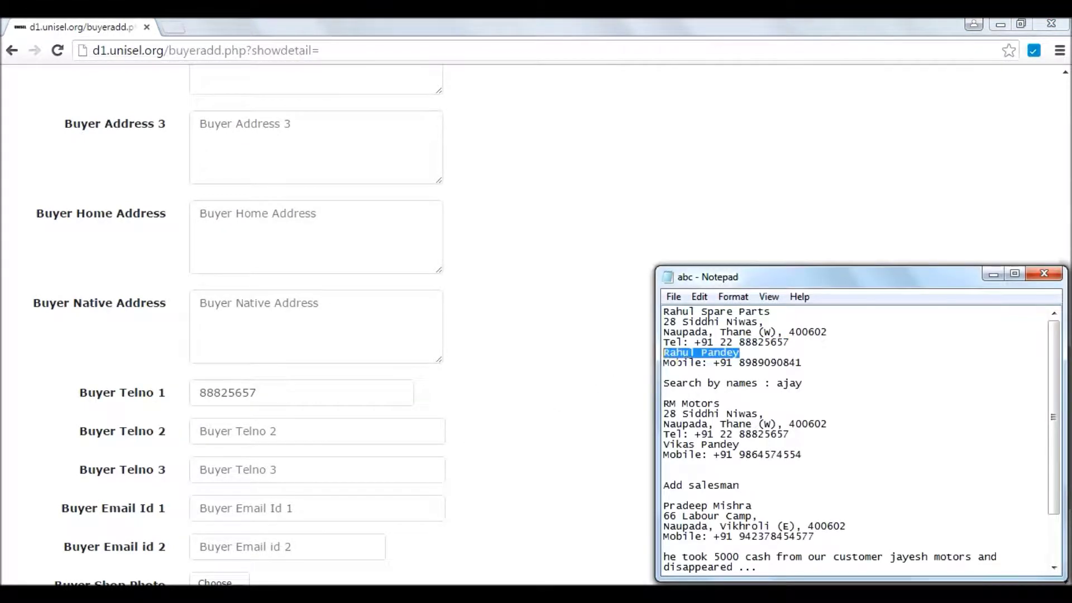
key("alt+Tab")
scroll(571, 388, "up", 15)
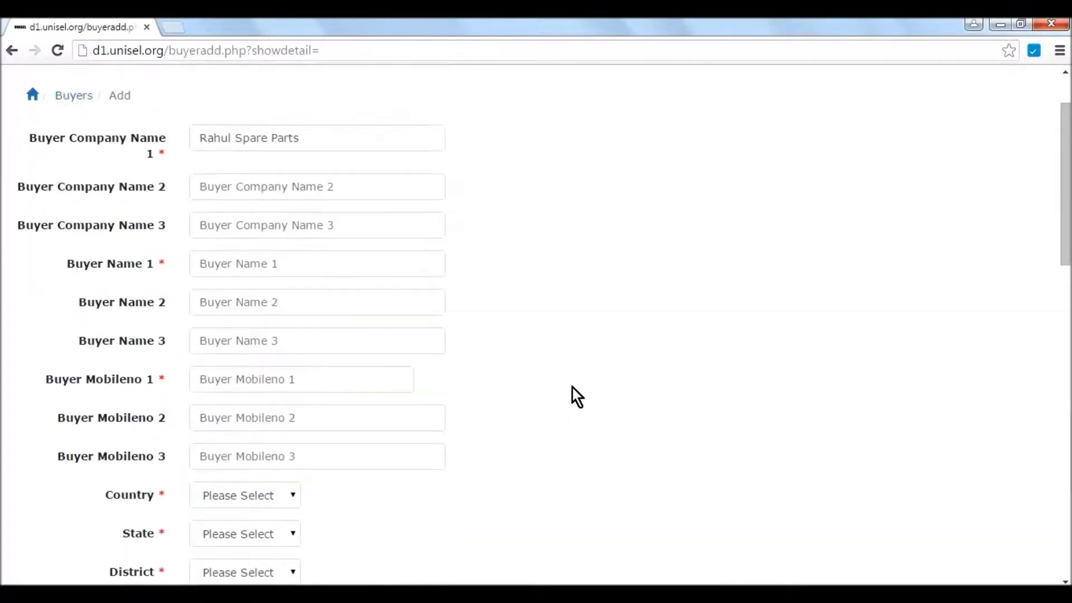
left_click(313, 342)
key("ctrl+v")
Copy the contact's mobile number, without the country code, from the Notepad notes into Buyer Mobileno 1
left_click(725, 451)
scroll(725, 455, "down", 7)
key("alt+Tab")
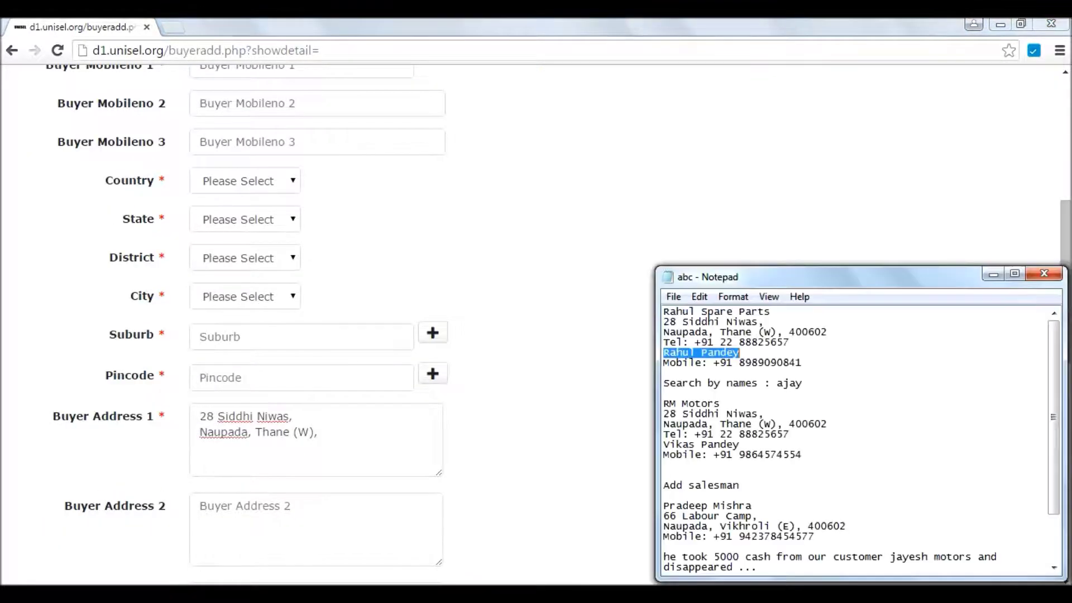
left_click_drag(803, 363, 739, 363)
key("ctrl+c")
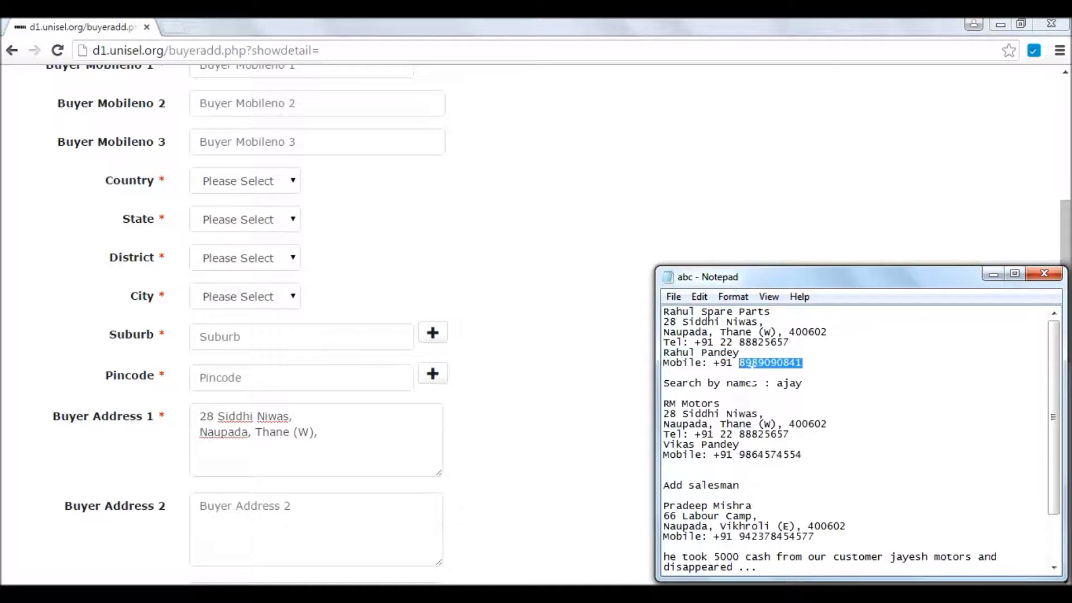
left_click(508, 292)
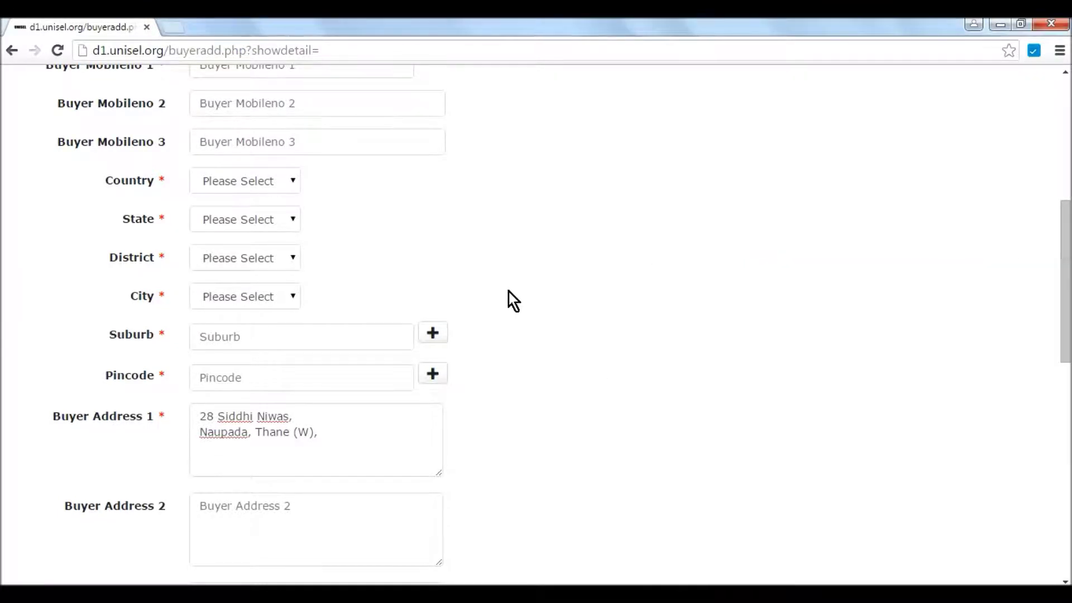
scroll(517, 341, "up", 6)
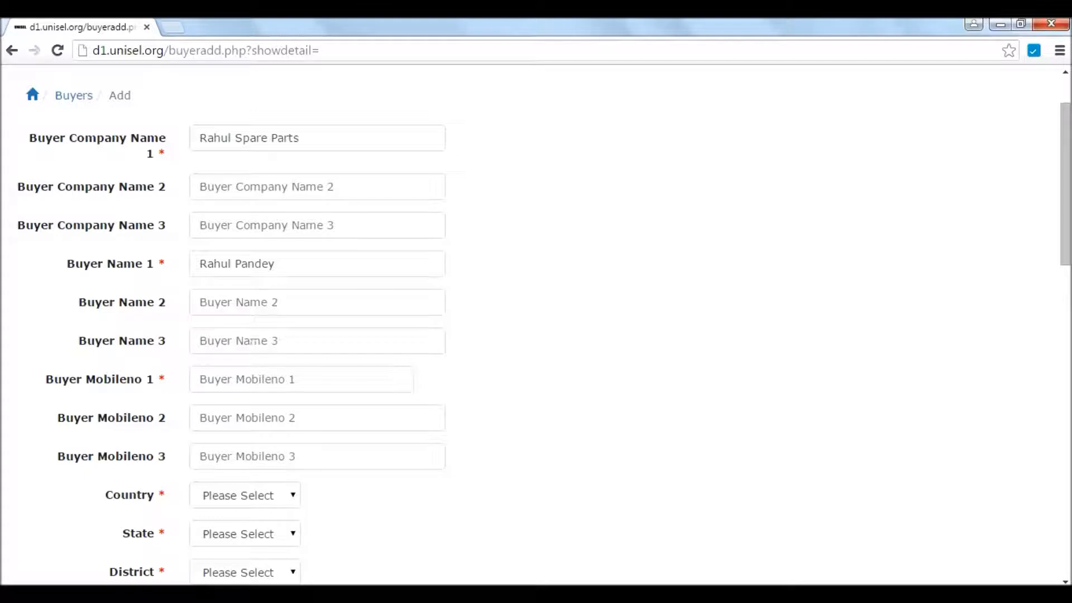
left_click(251, 380)
key("ctrl+v")
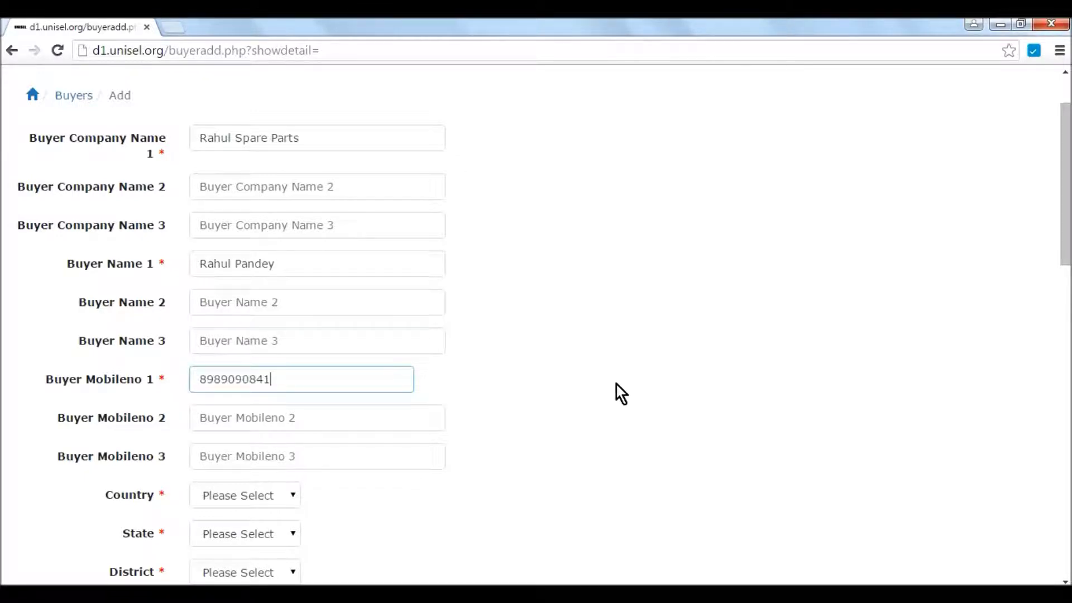
left_click(656, 387)
Set the buyer's country to India, state to Maharashtra, district to Mumbai and city to Mumbai / Navi Mumbai / Thane / Palghar
scroll(576, 443, "up", 2)
scroll(444, 437, "down", 3)
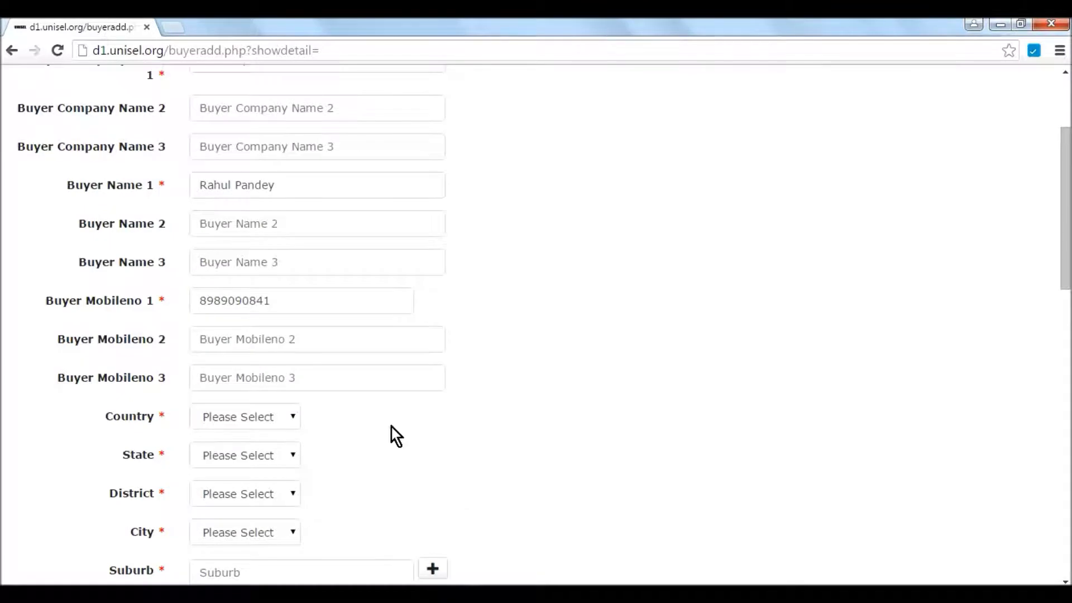
scroll(337, 375, "down", 1)
left_click(262, 339)
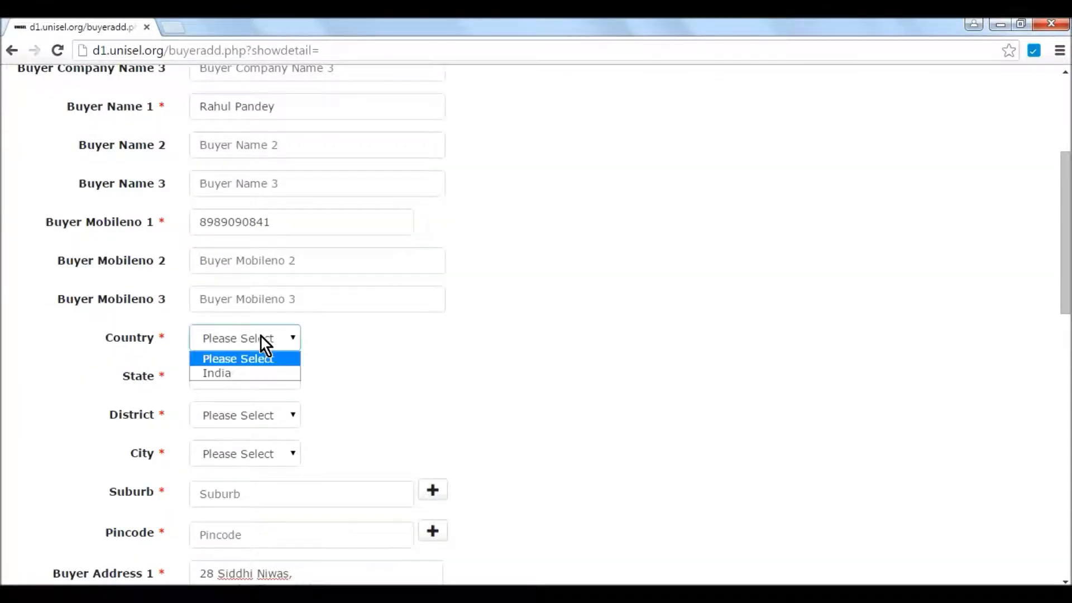
left_click(246, 373)
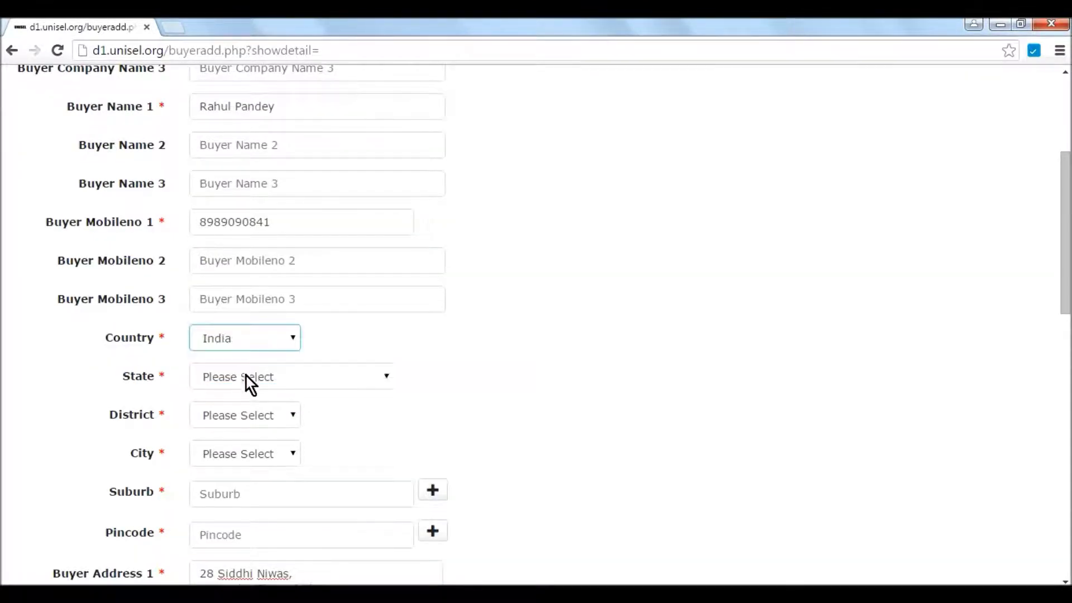
left_click(246, 377)
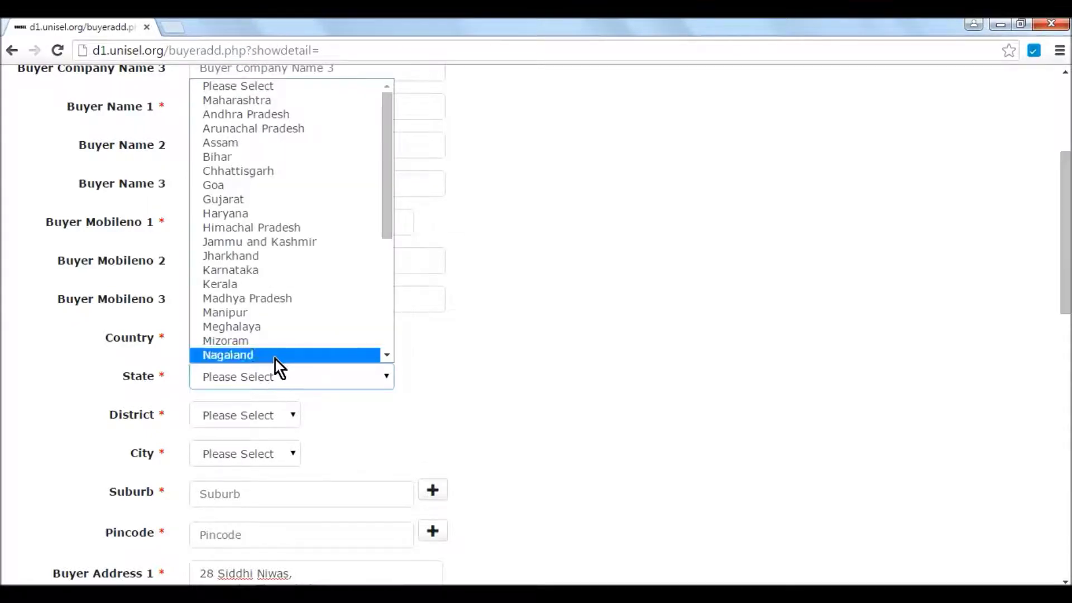
left_click(244, 104)
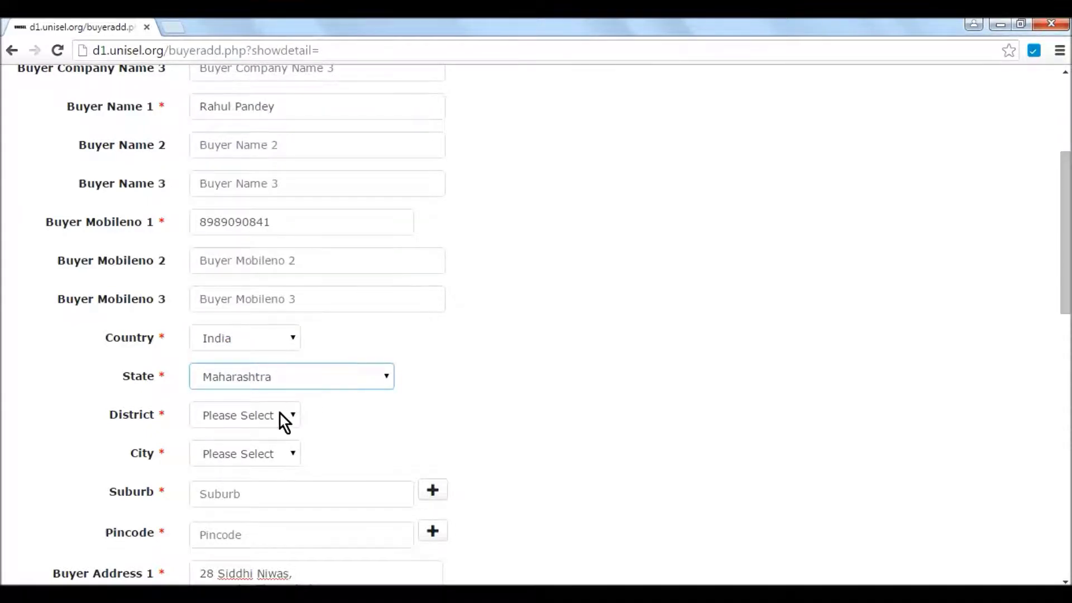
left_click(279, 414)
left_click(274, 140)
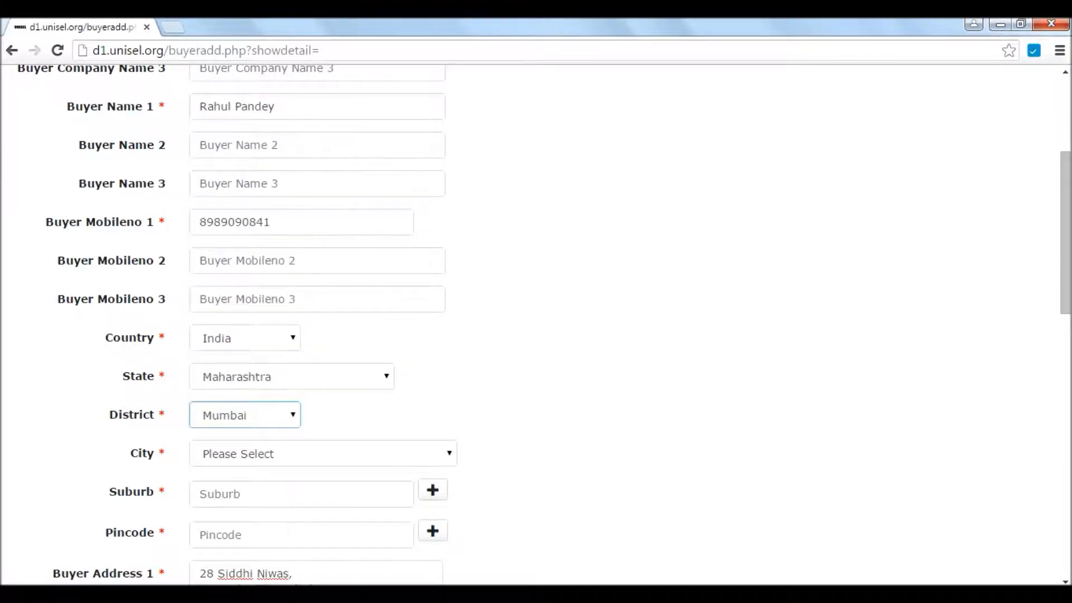
left_click(281, 461)
left_click(267, 485)
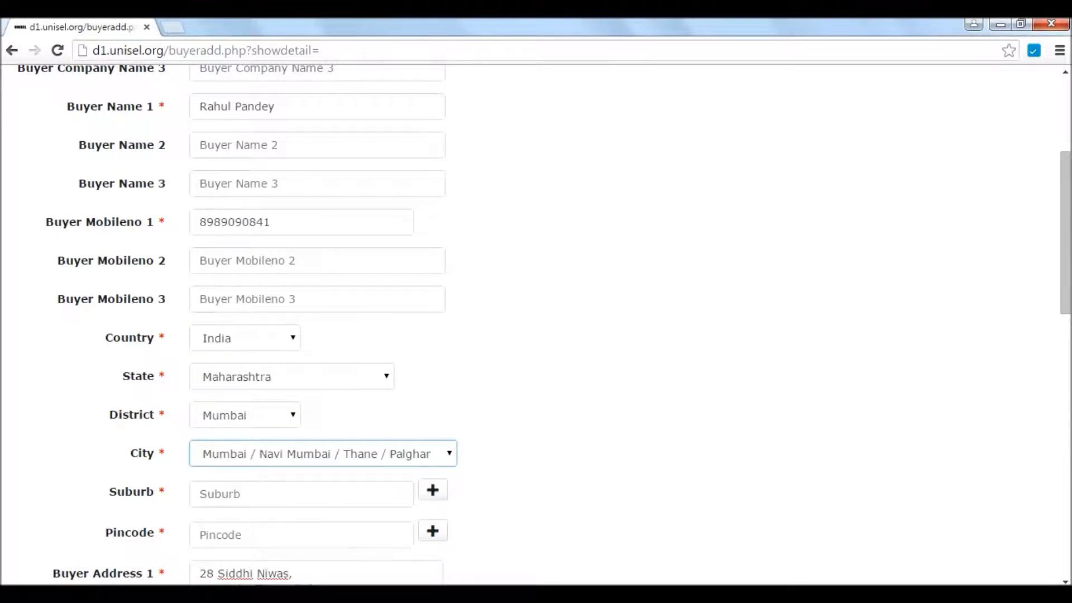
Set the buyer's suburb to Thane West from the suggestions for Thane
type("Thane")
left_click(273, 543)
left_click(607, 483)
Check the Notepad notes for the pincode of Rahul Spare Parts' address and enter it as the buyer's Pincode
scroll(607, 483, "down", 3)
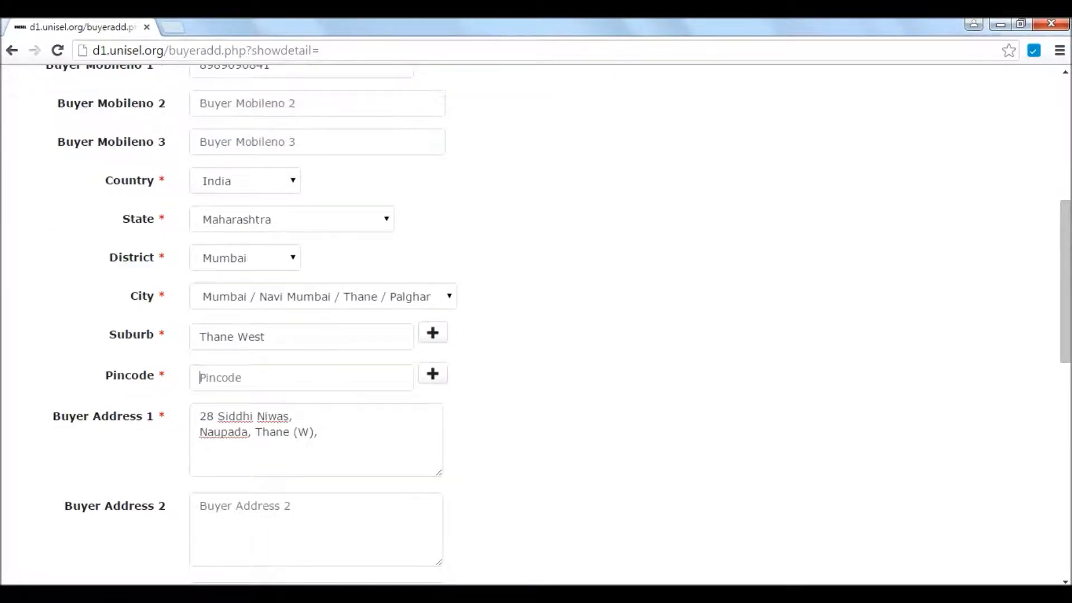
key("alt+Tab")
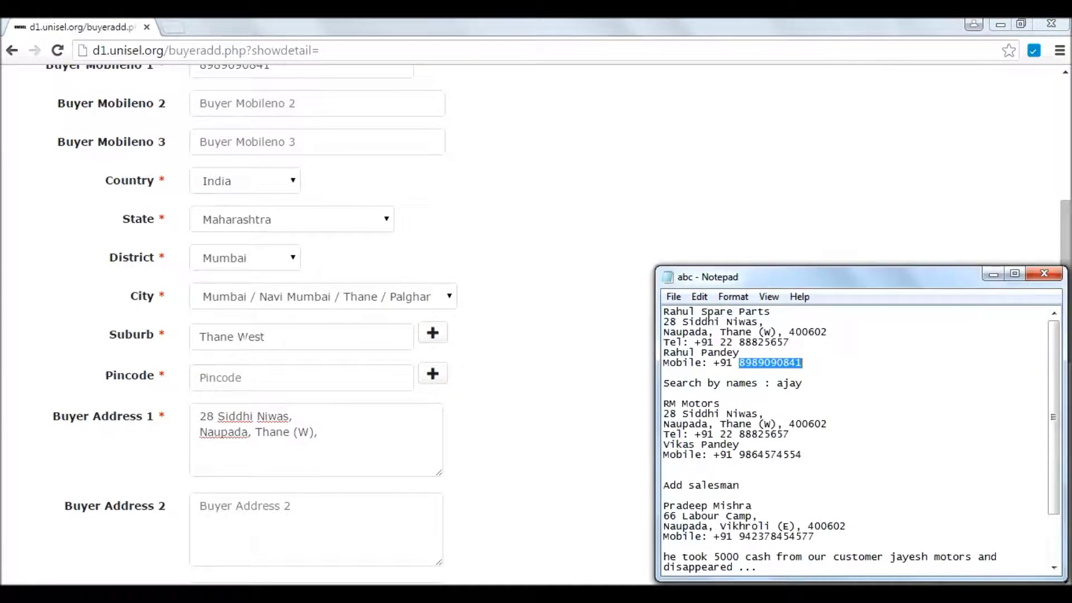
key("alt+Tab")
type("4")
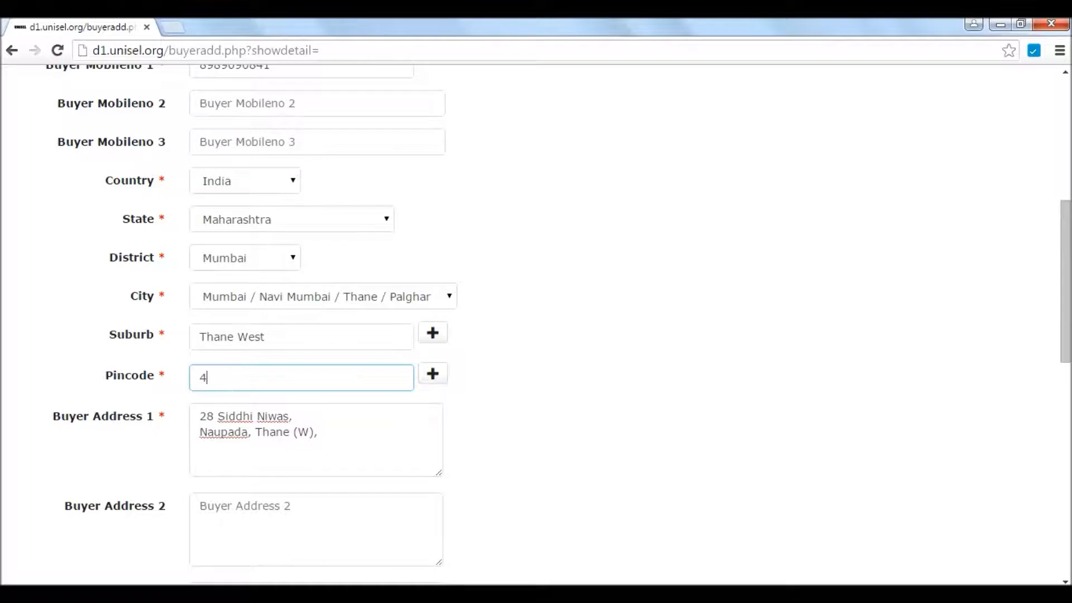
type("00602")
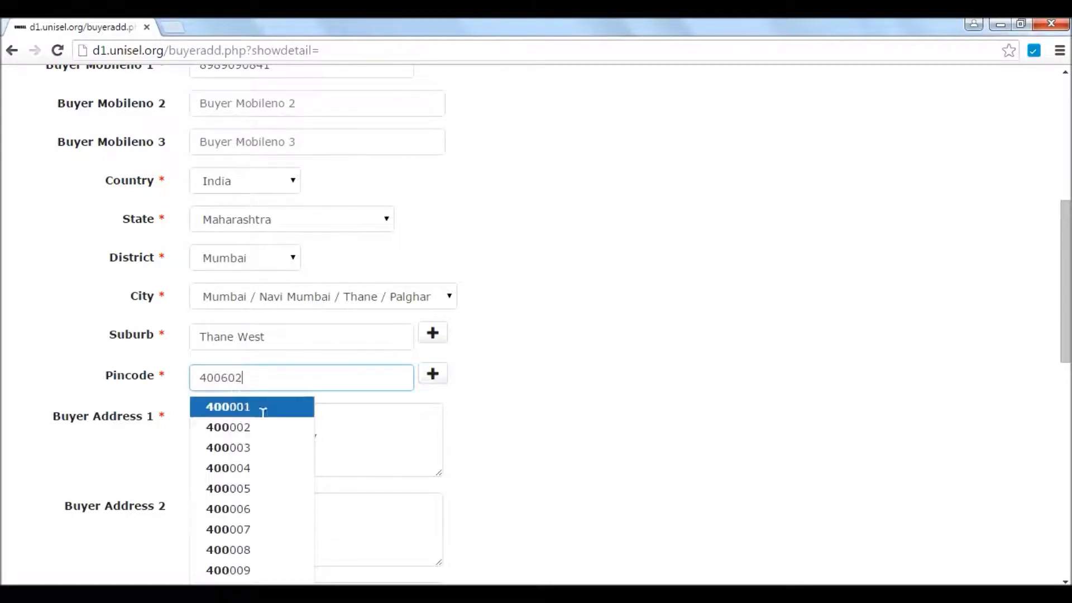
left_click(258, 411)
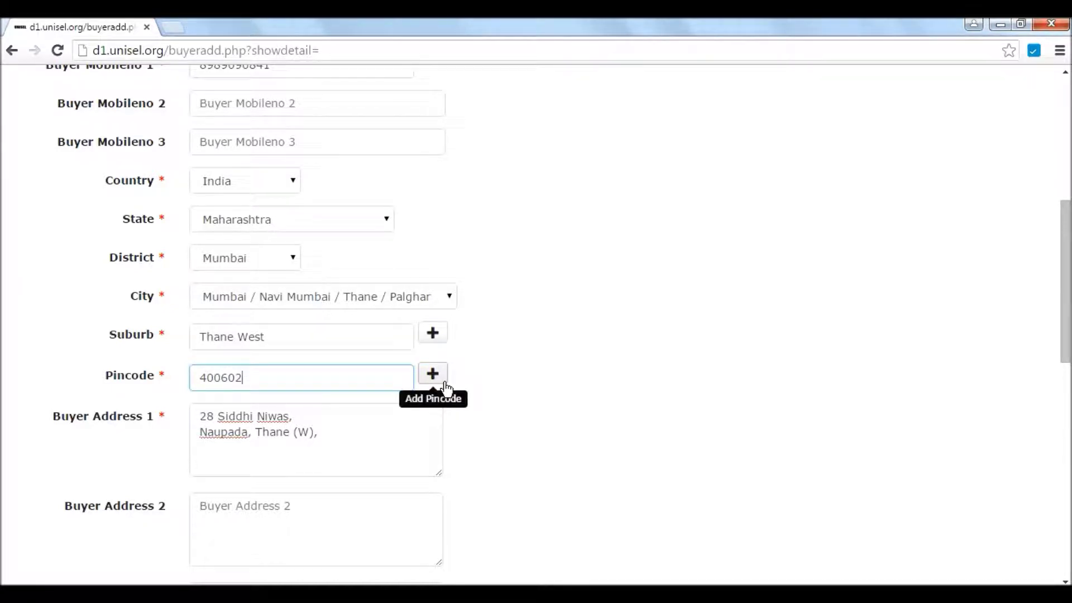
left_click(584, 444)
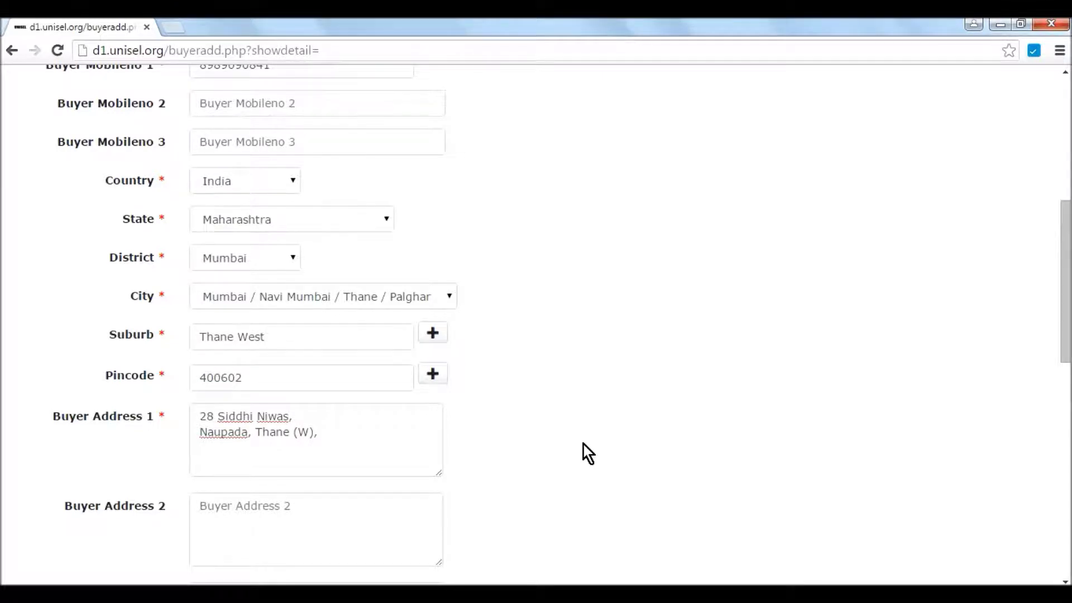
Accept the declaration confirming that the buyer information provided is true and authentic
scroll(584, 444, "down", 4)
scroll(584, 444, "down", 8)
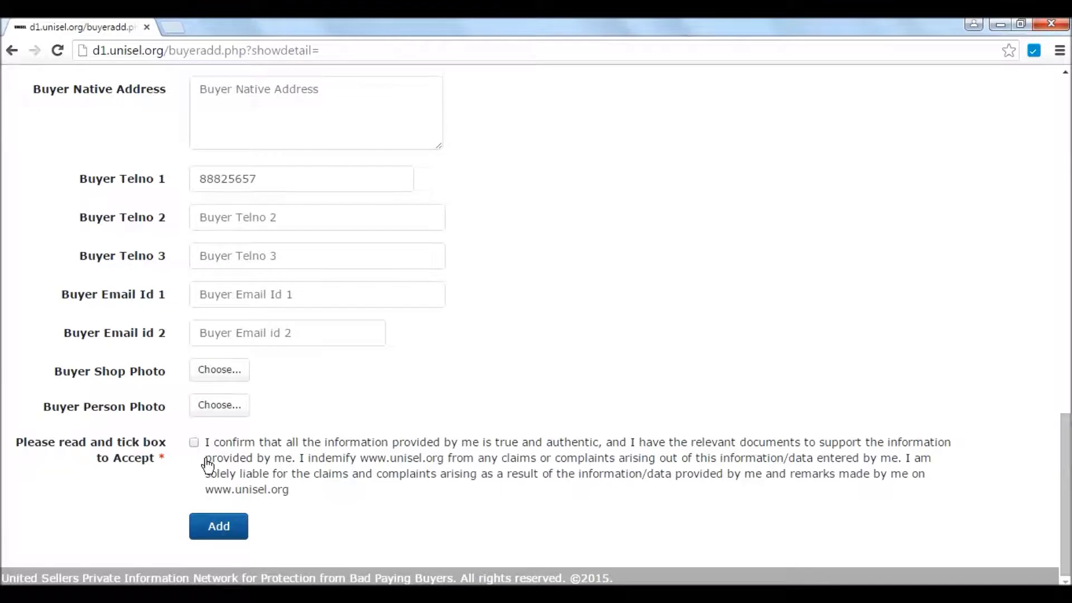
left_click(193, 445)
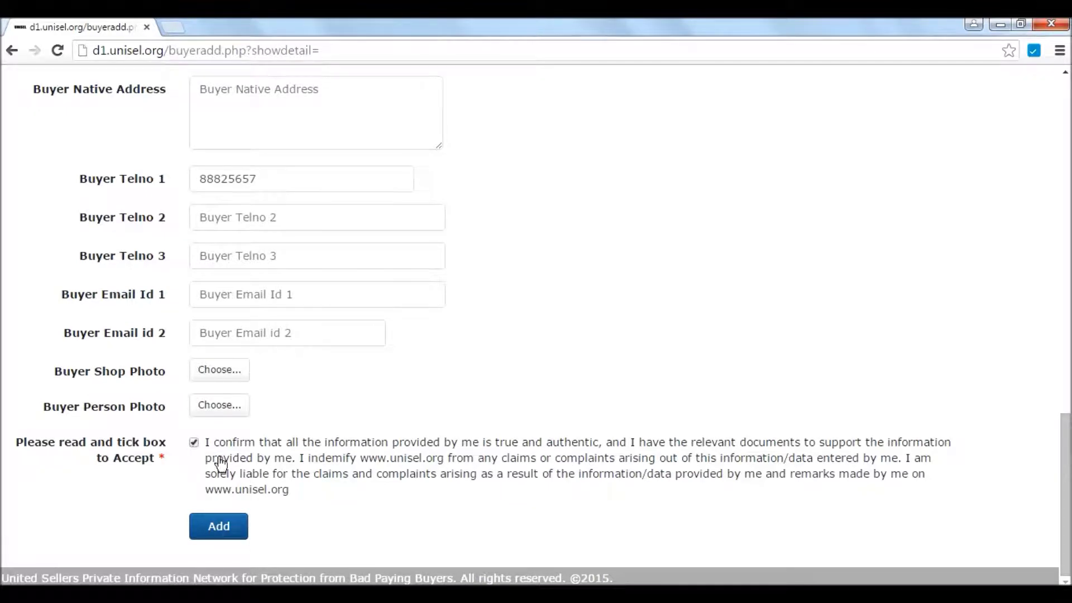
Attach the picture "buyer shop photo" from the photos folder as the Buyer Shop Photo
left_click(229, 382)
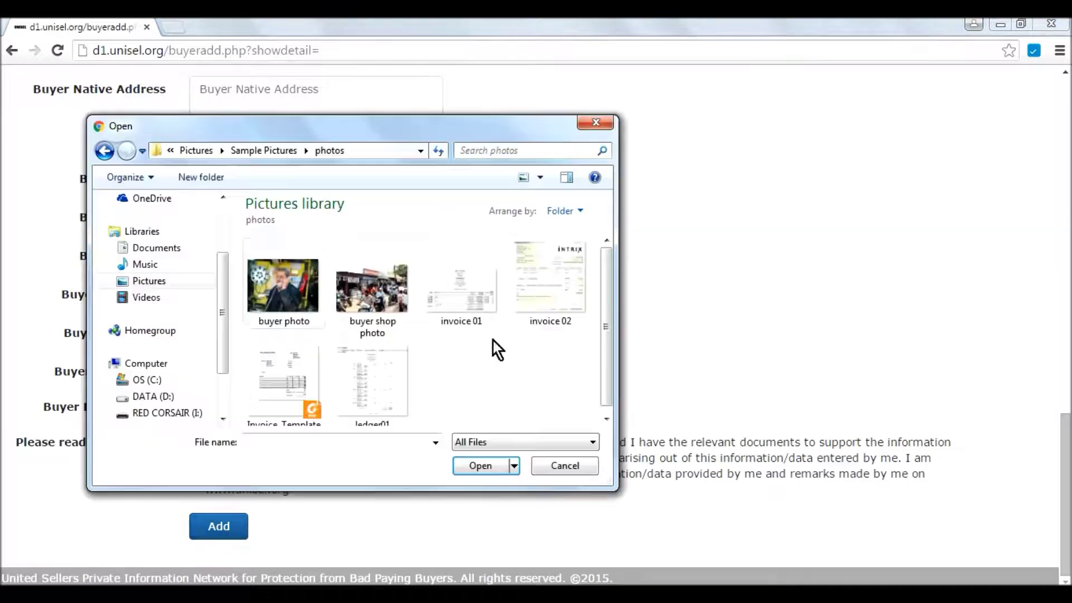
left_click(367, 297)
left_click(468, 468)
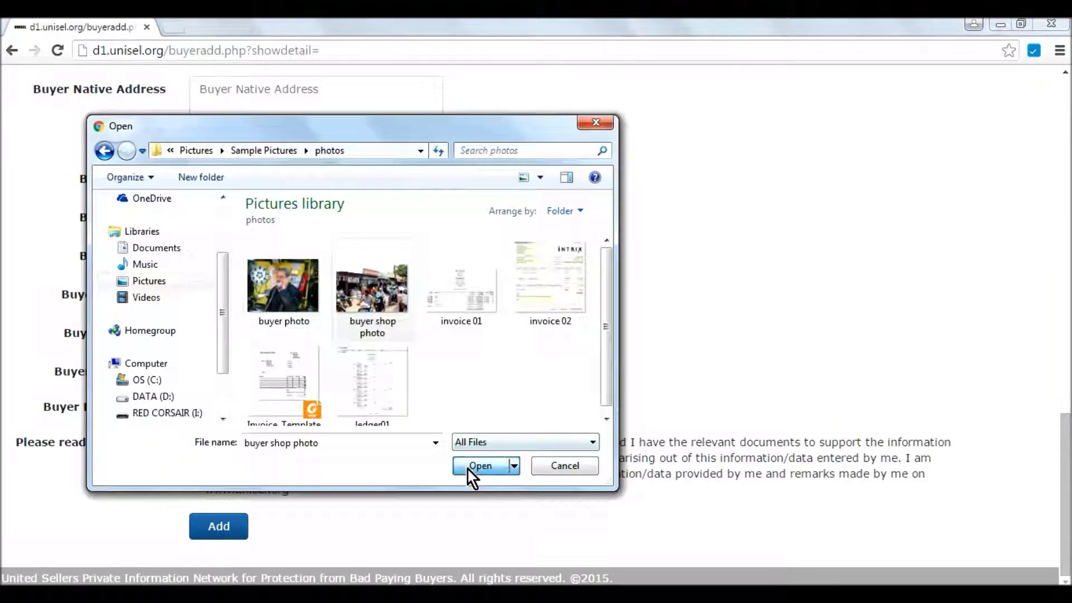
Attach the picture "buyer photo" from the photos folder as the Buyer Person Photo
left_click(234, 504)
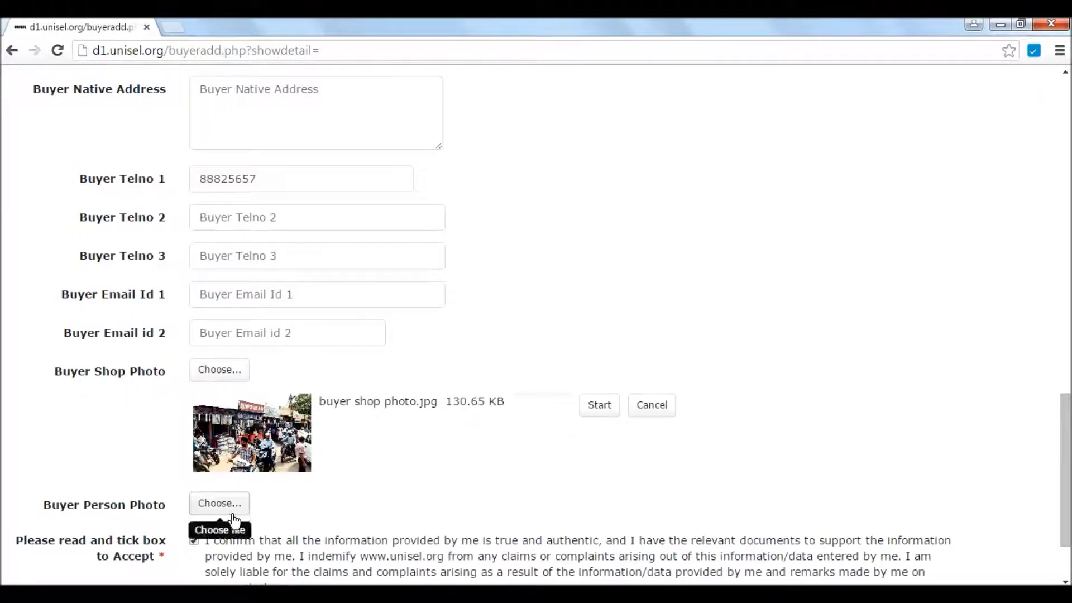
left_click(313, 315)
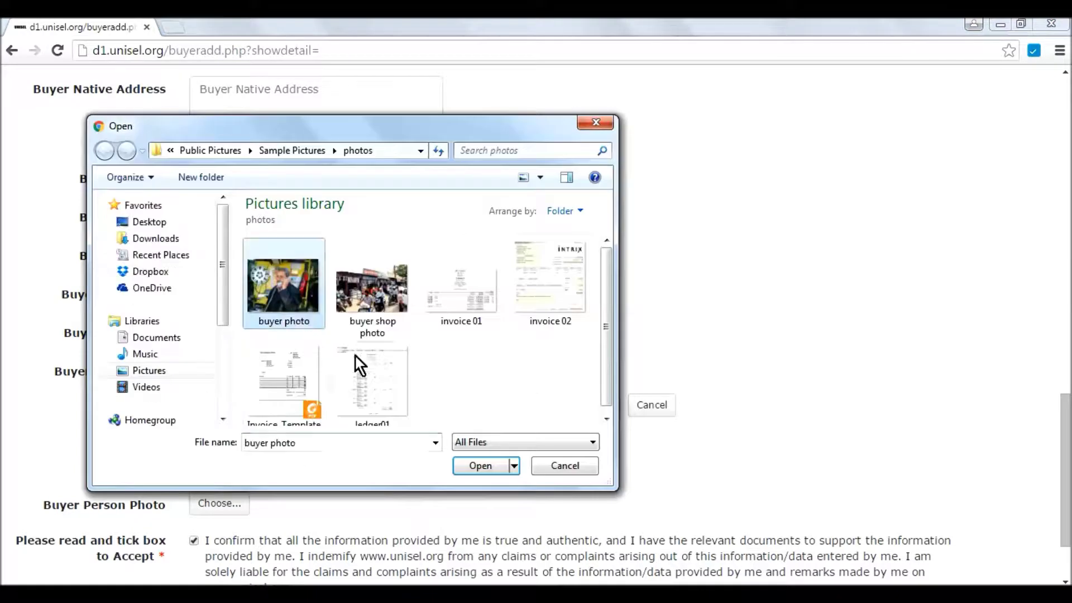
left_click(472, 466)
scroll(880, 439, "down", 3)
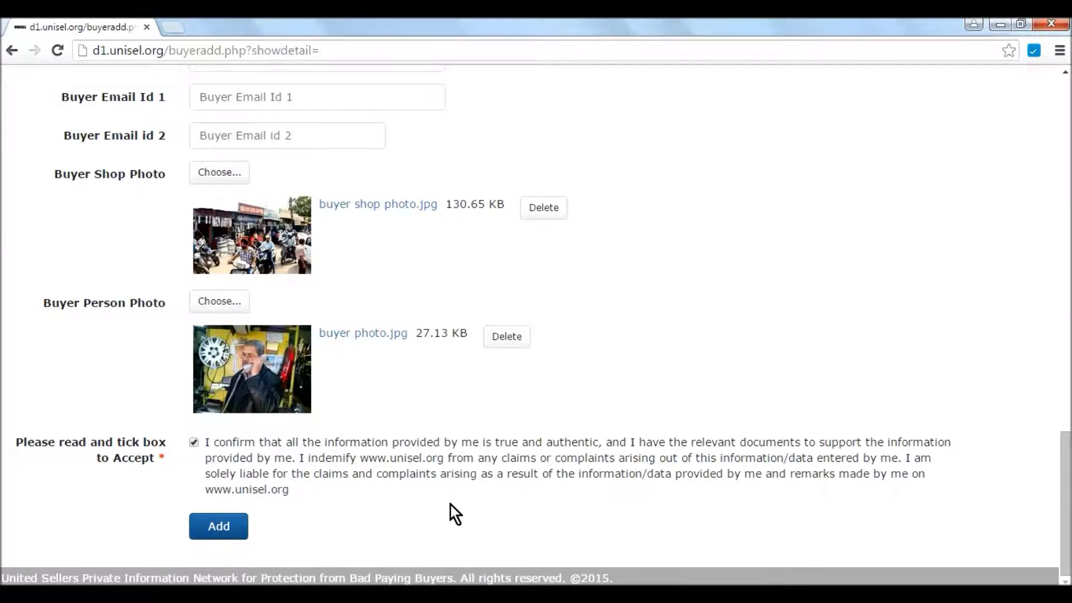
Review the completed buyer form from start to end and submit it to add the buyer
scroll(450, 505, "up", 7)
scroll(451, 504, "up", 8)
scroll(450, 504, "down", 15)
scroll(451, 504, "down", 1)
left_click(522, 338)
left_click(228, 535)
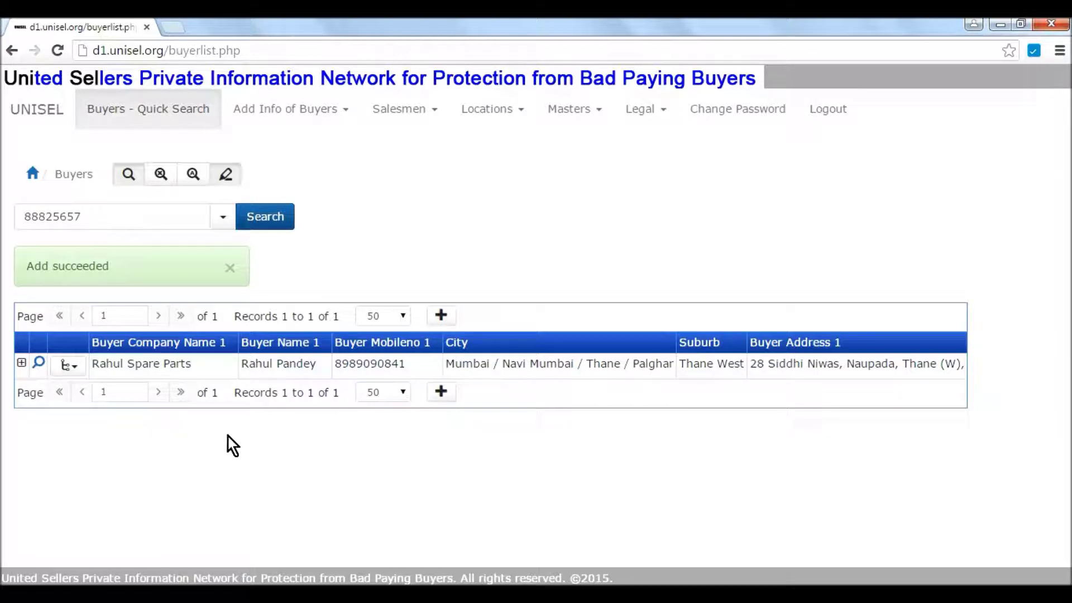
Start a new anonymous stuck payment entry and choose Rahul Spare Parts as its Buyer from the suggestions for Rah
left_click(260, 115)
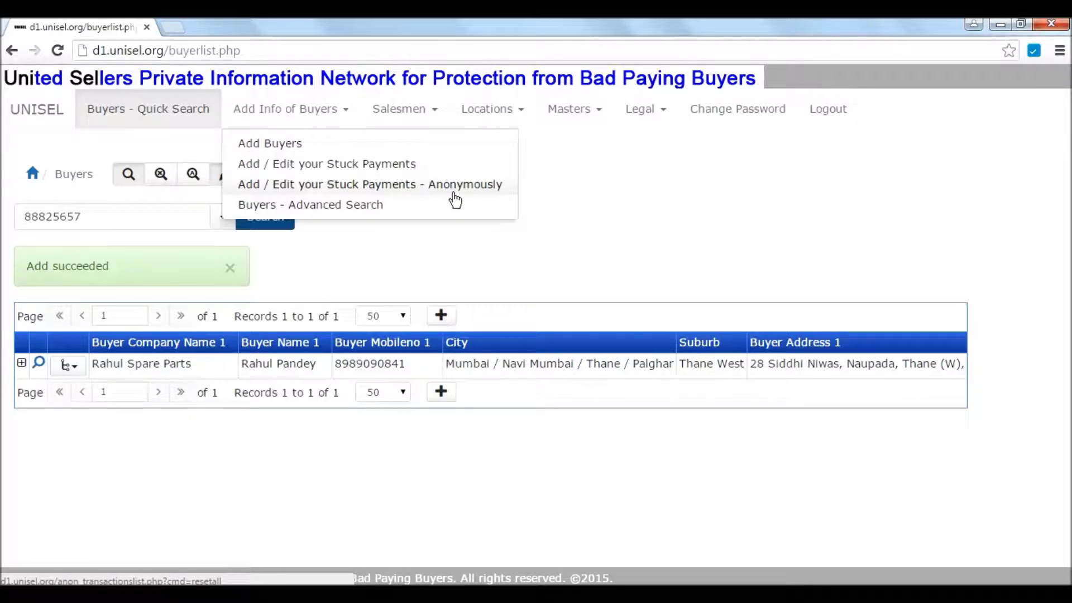
left_click(447, 187)
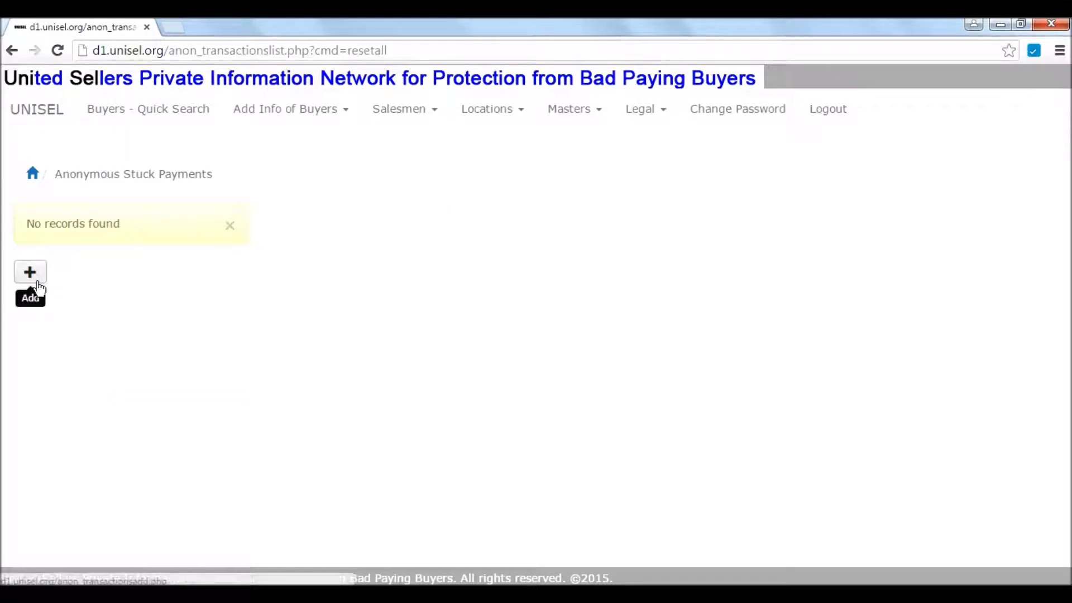
left_click(36, 282)
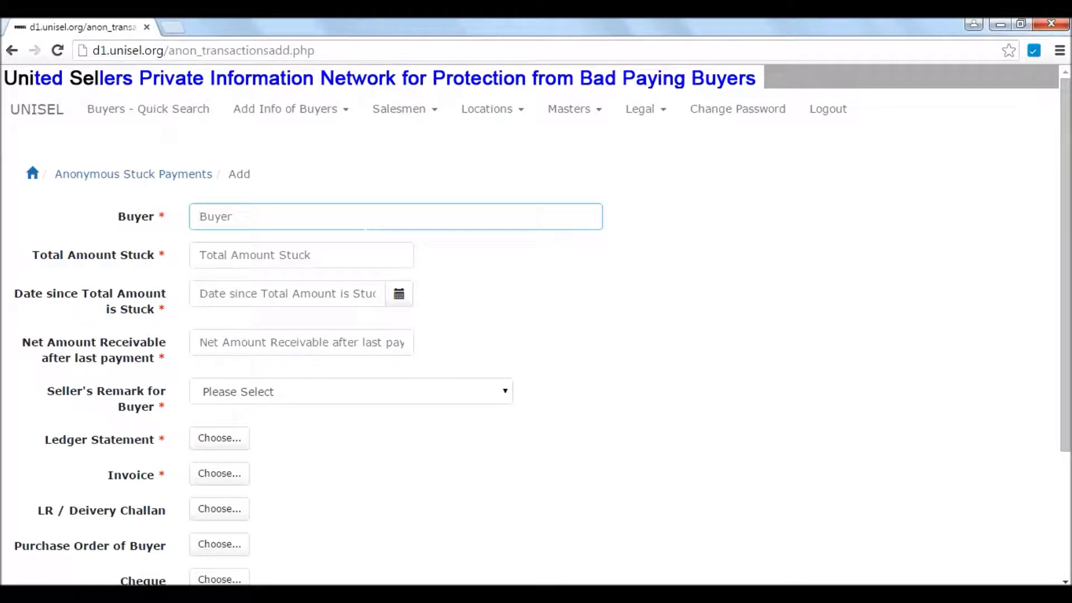
type("Rah")
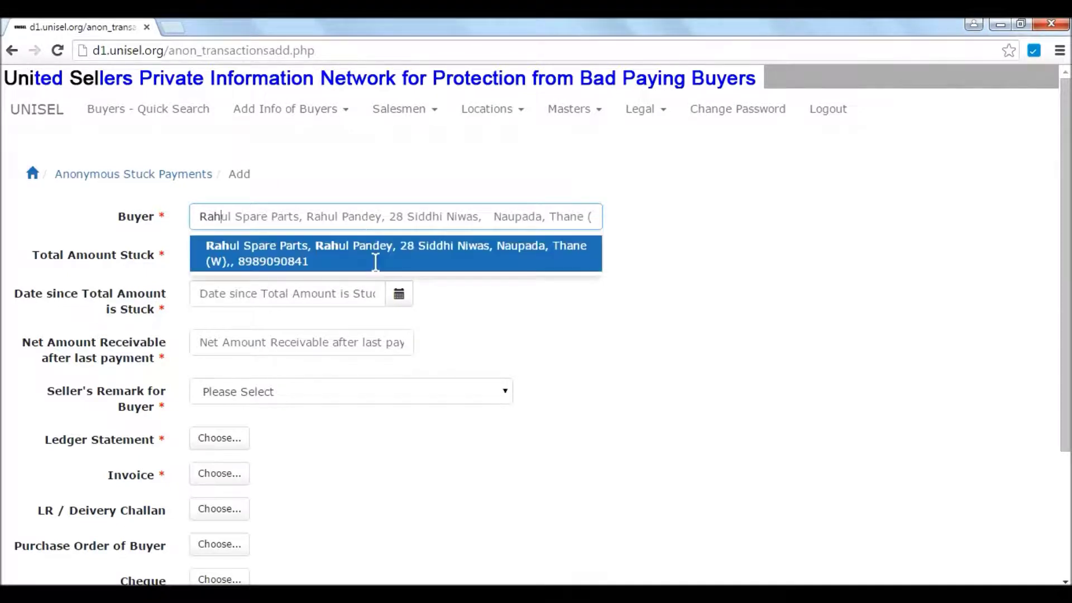
left_click(374, 261)
Set the Total Amount Stuck to 50000
left_click(199, 255)
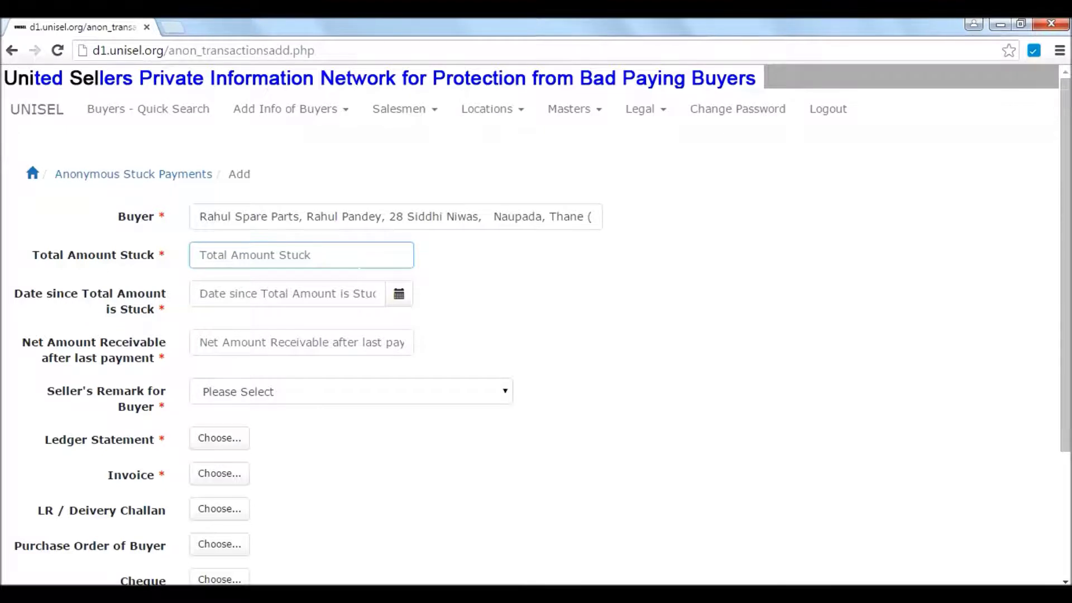
type("50000")
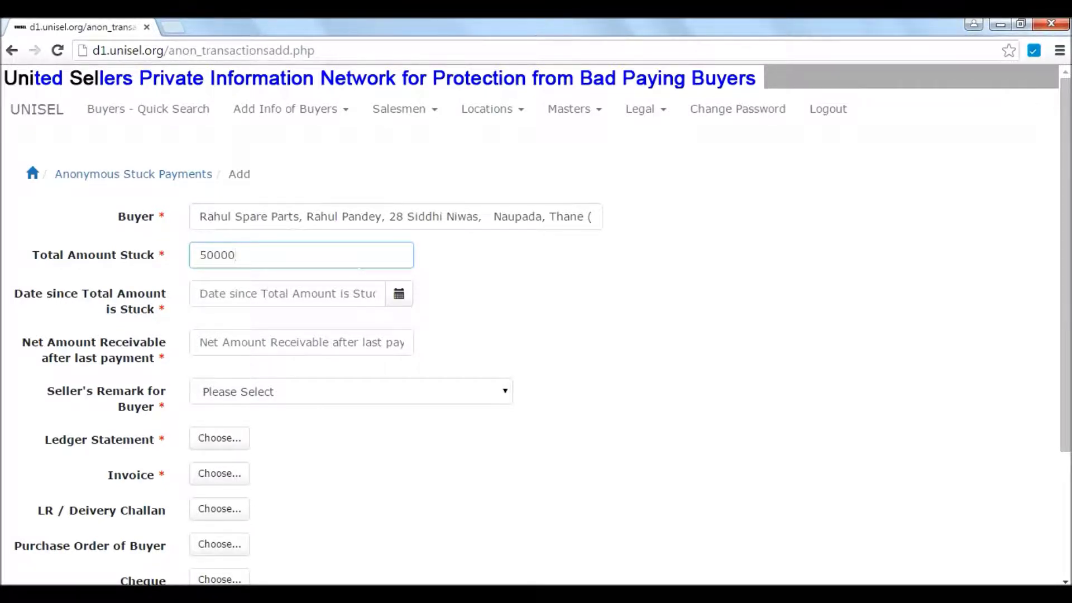
key("Tab")
Set the Date since Total Amount is Stuck to 01/01/2015 using the calendar
left_click(409, 305)
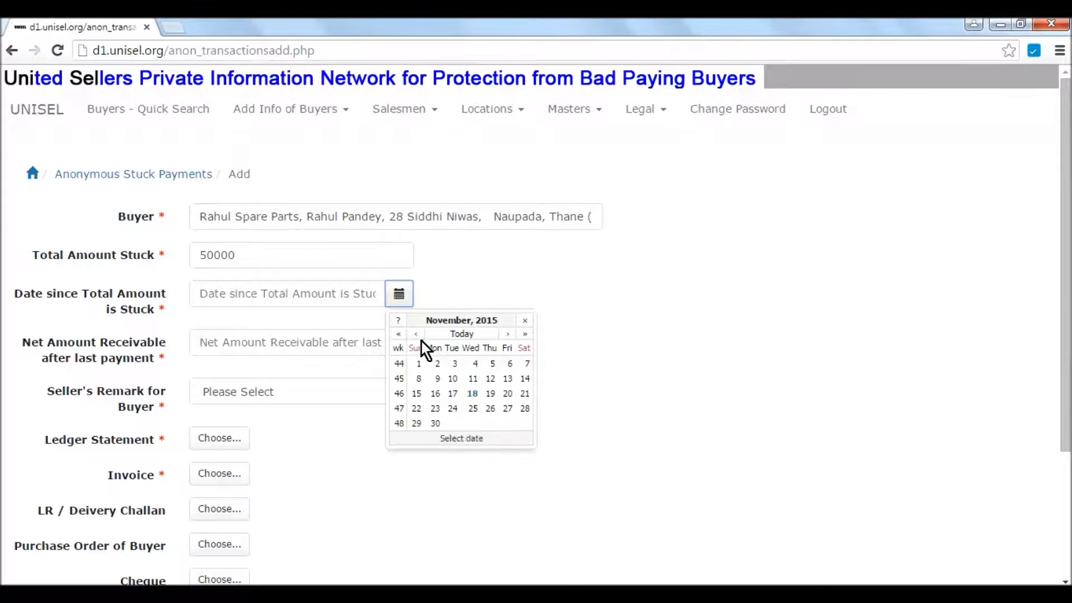
left_click(417, 335)
left_click(418, 335)
left_click(417, 335)
left_click(418, 334)
left_click(417, 335)
left_click(418, 334)
left_click(418, 334)
left_click(420, 334)
left_click(419, 335)
left_click(420, 335)
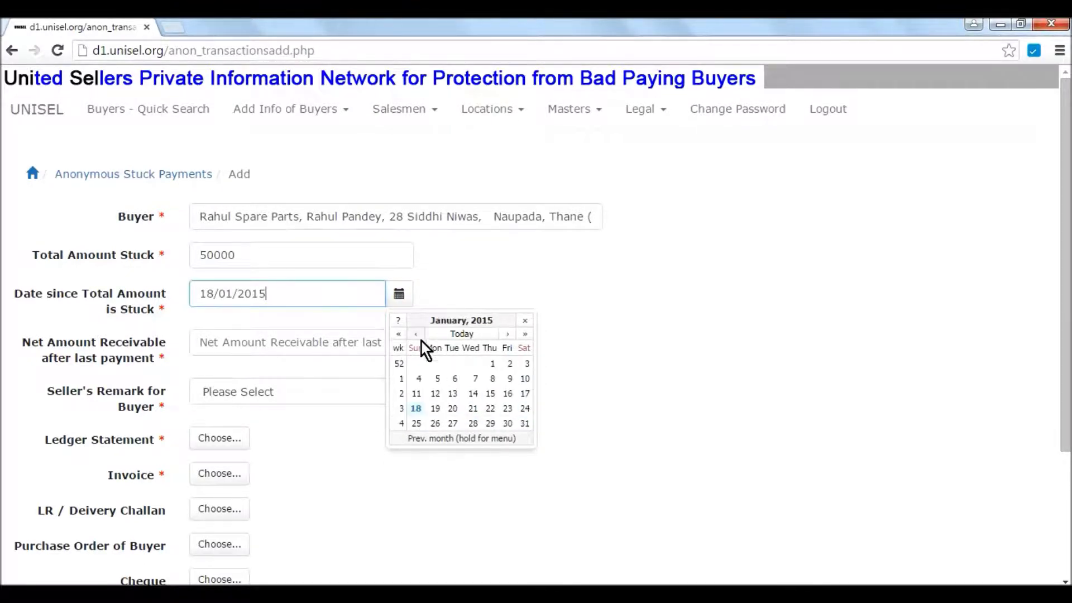
left_click(493, 364)
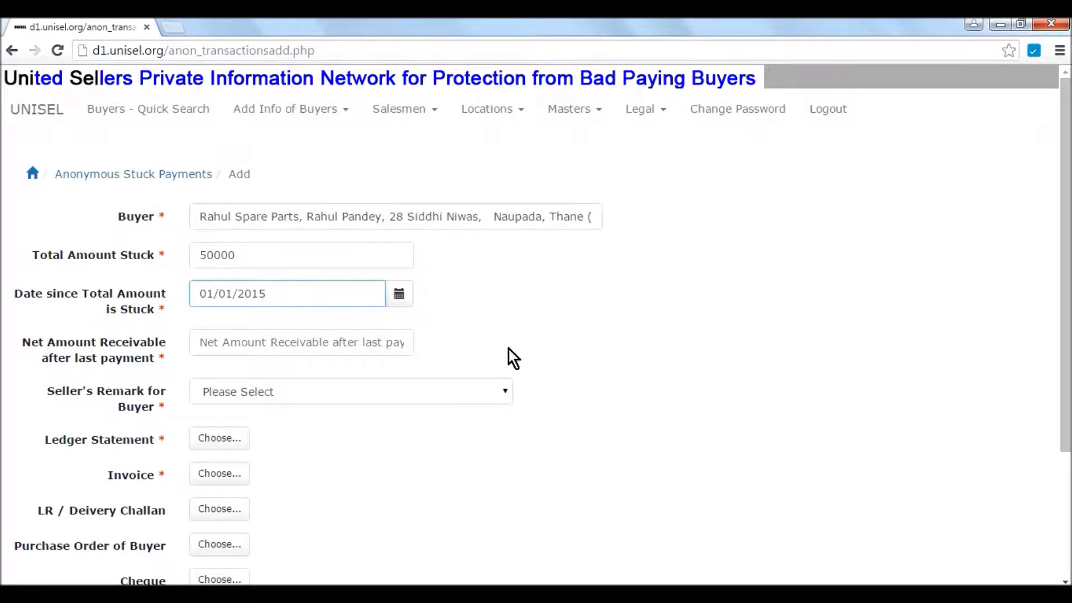
Set the Net Amount Receivable after last payment to 45000 and the Seller's Remark for Buyer to "Sell only against Advance Payment"
left_click(200, 342)
type("45000")
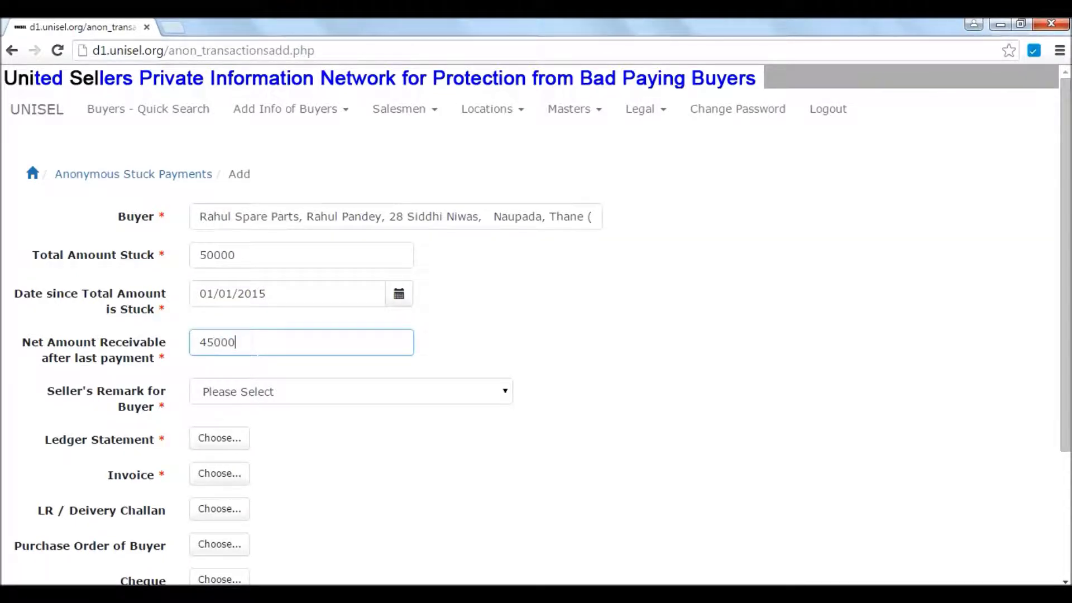
left_click(233, 391)
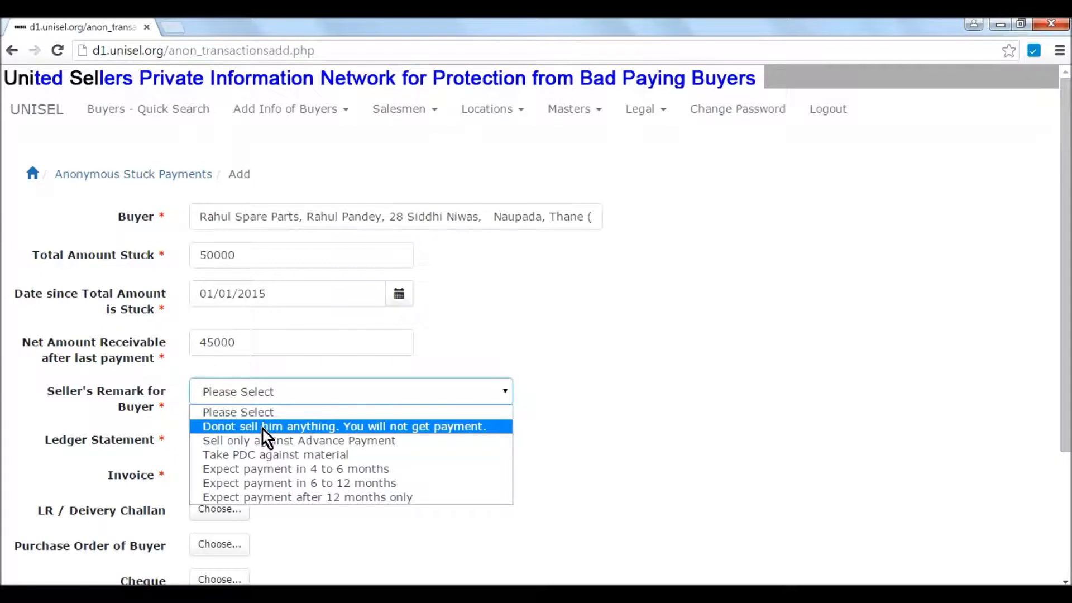
left_click(292, 444)
Attach the file "ledger01" from the photos folder as the Ledger Statement and upload it
scroll(670, 397, "down", 3)
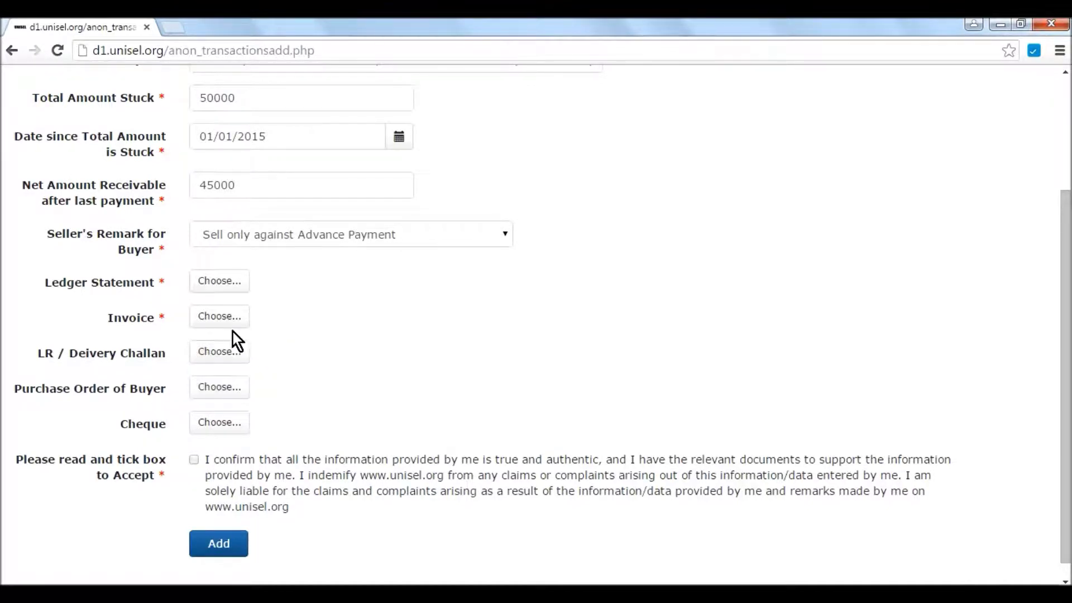
left_click(226, 294)
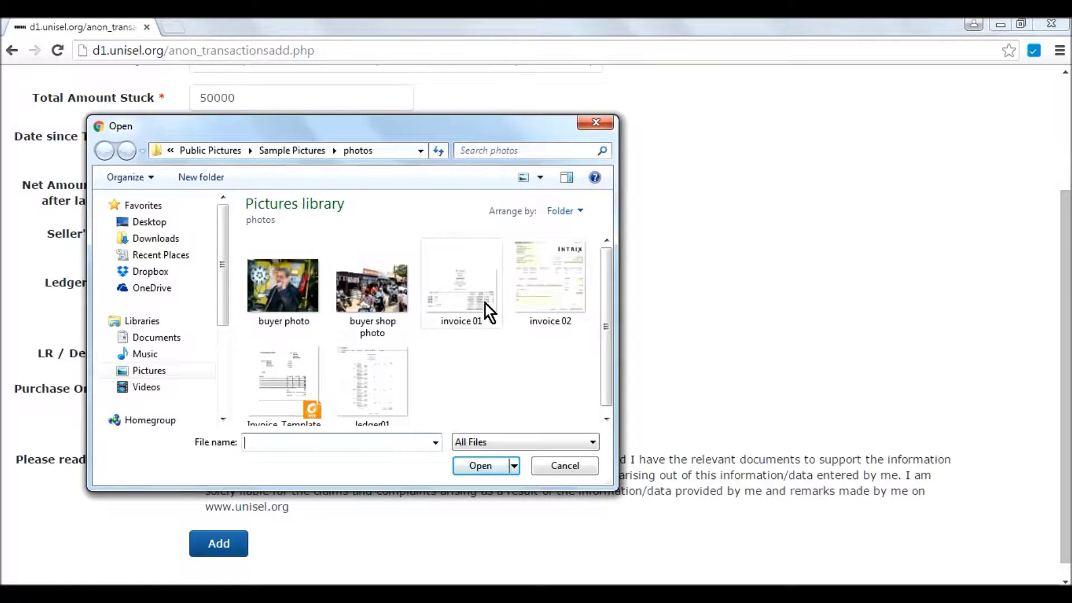
left_click(398, 395)
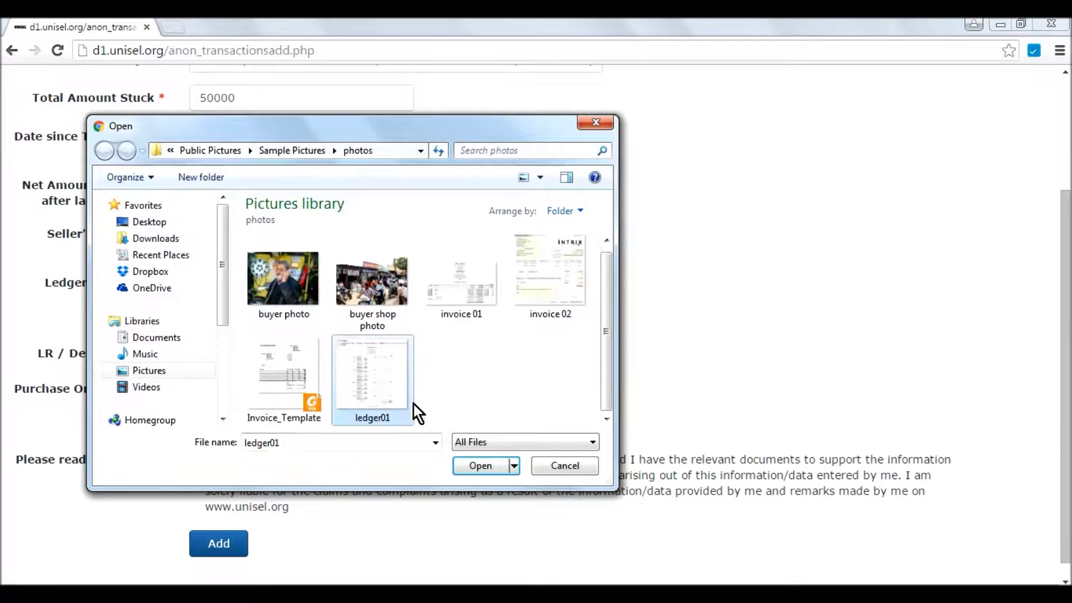
left_click(486, 472)
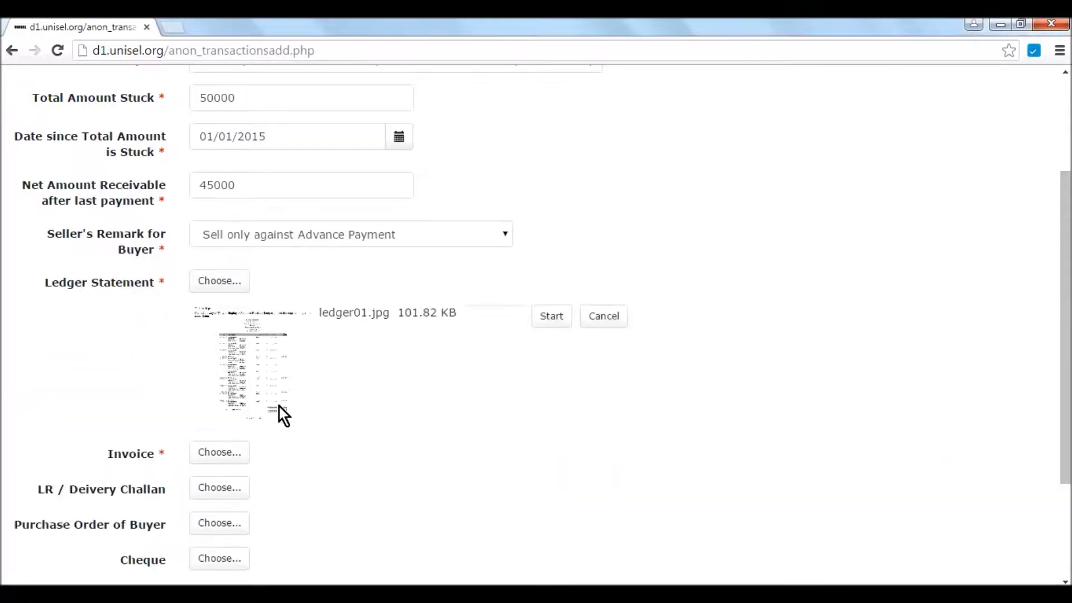
left_click(552, 316)
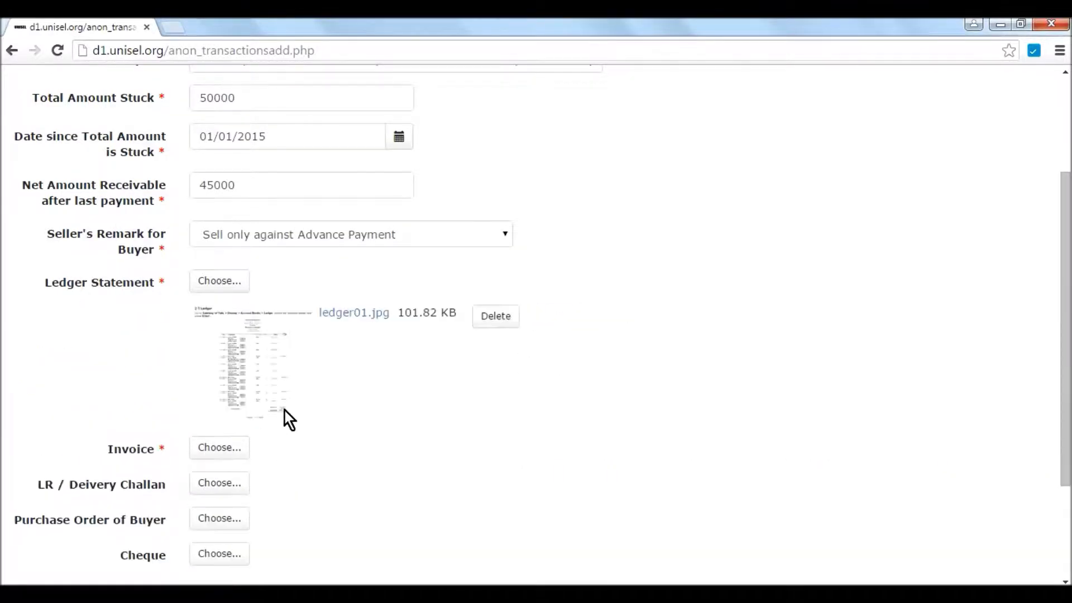
Try to attach the file "invoice 01" from the photos folder as the Invoice
left_click(237, 451)
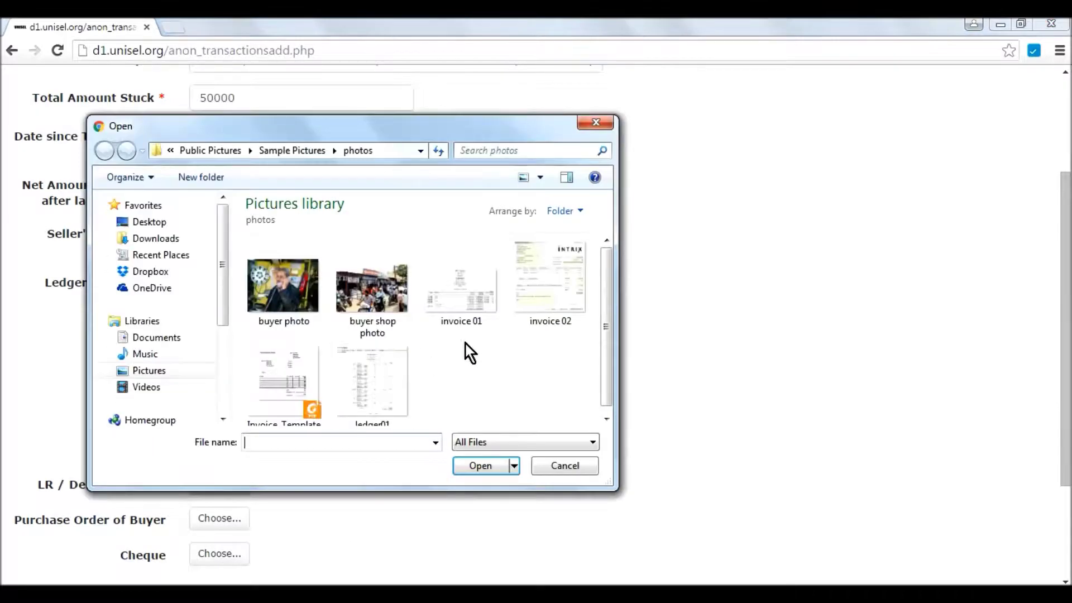
left_click(467, 310)
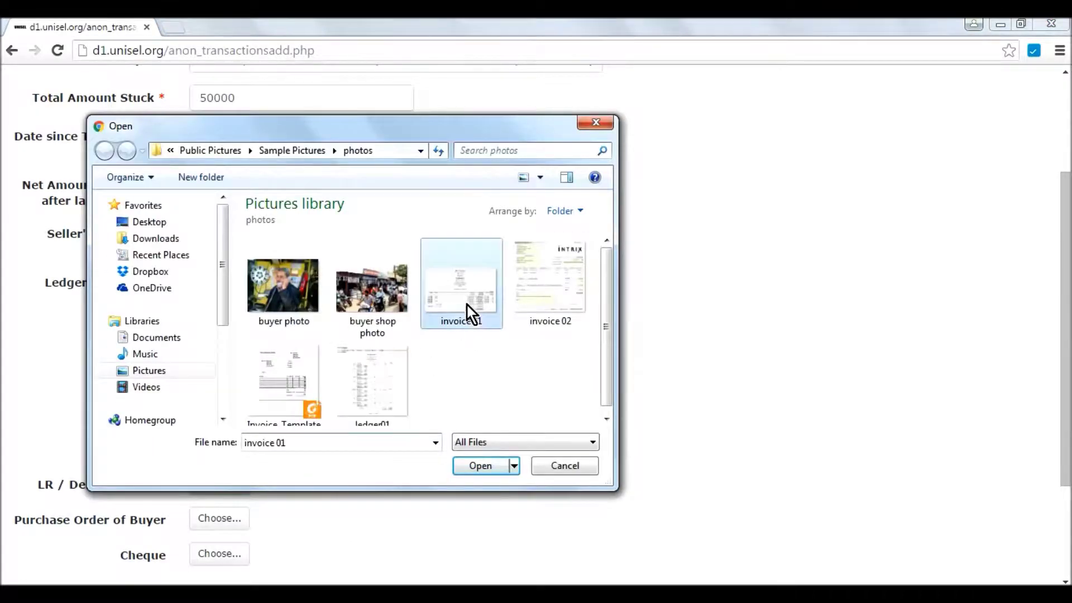
left_click(478, 466)
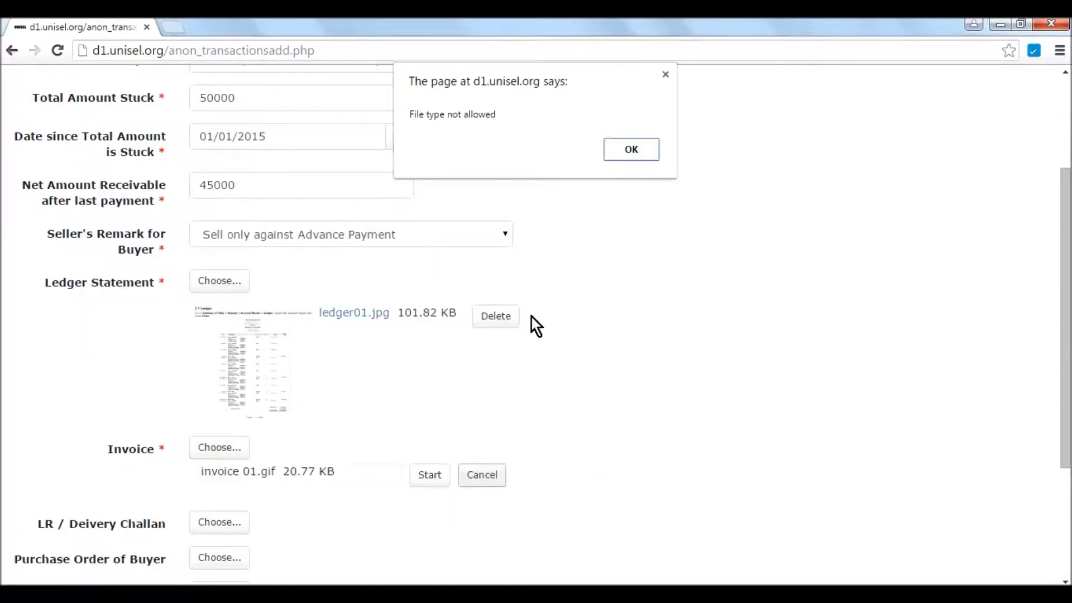
left_click(625, 154)
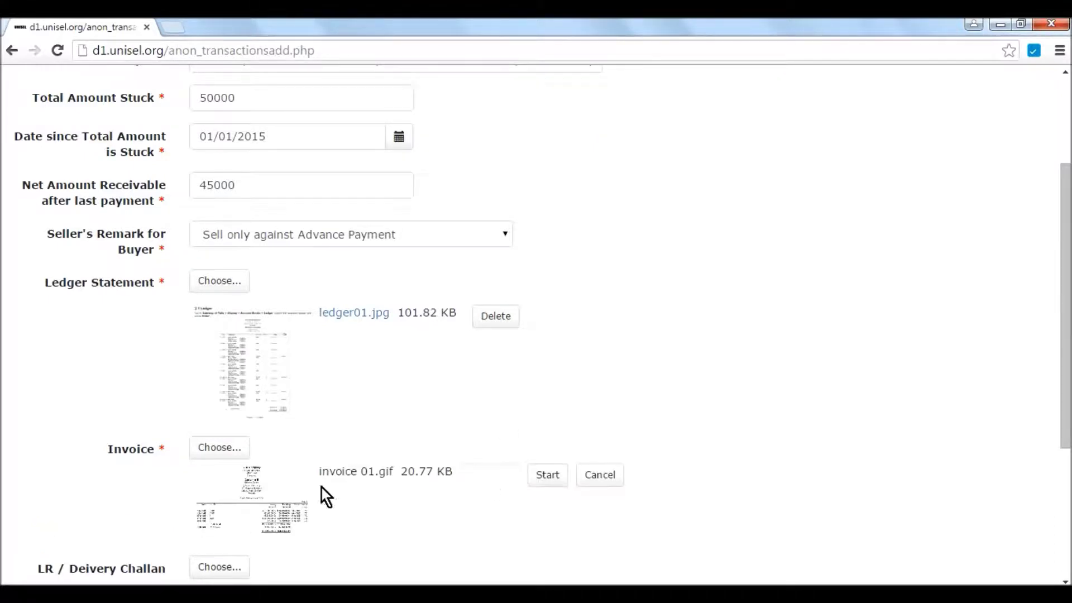
Attach the file "invoice 02" from the photos folder as the Invoice and upload it
scroll(215, 471, "down", 1)
left_click(218, 372)
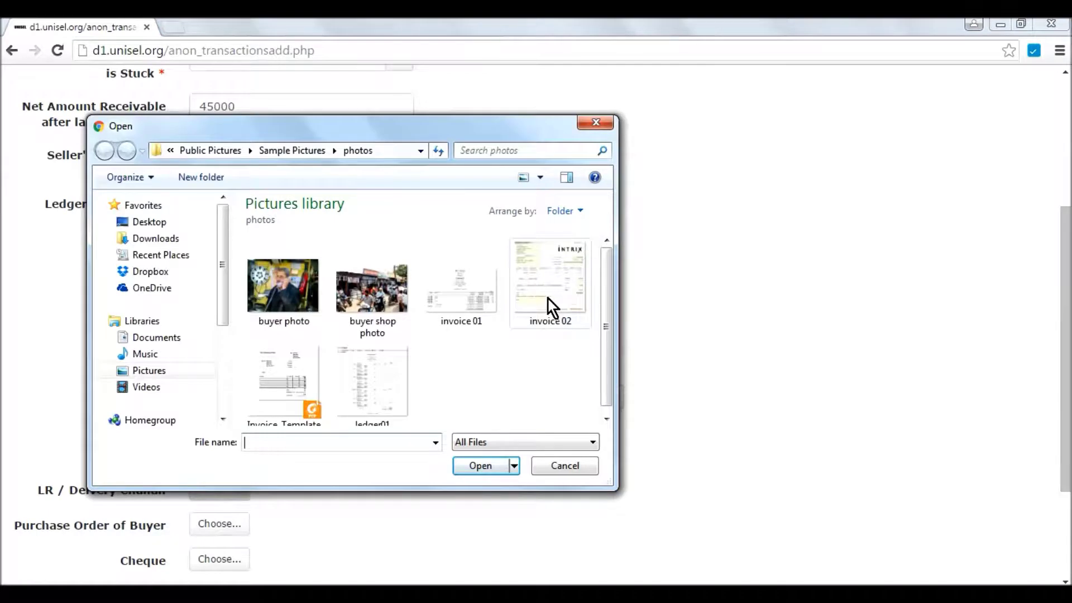
left_click(548, 300)
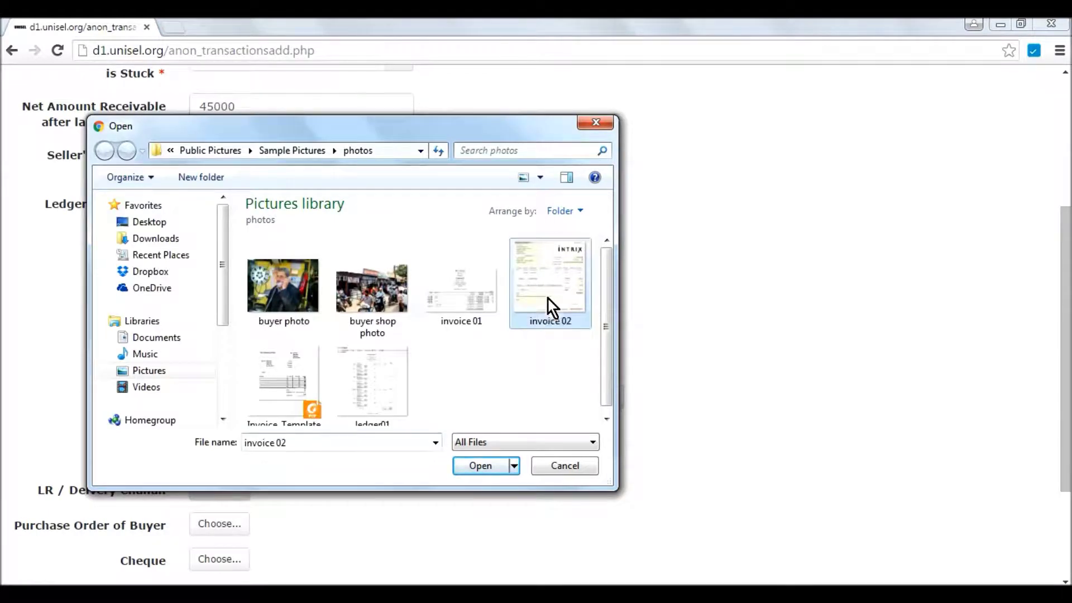
left_click(484, 471)
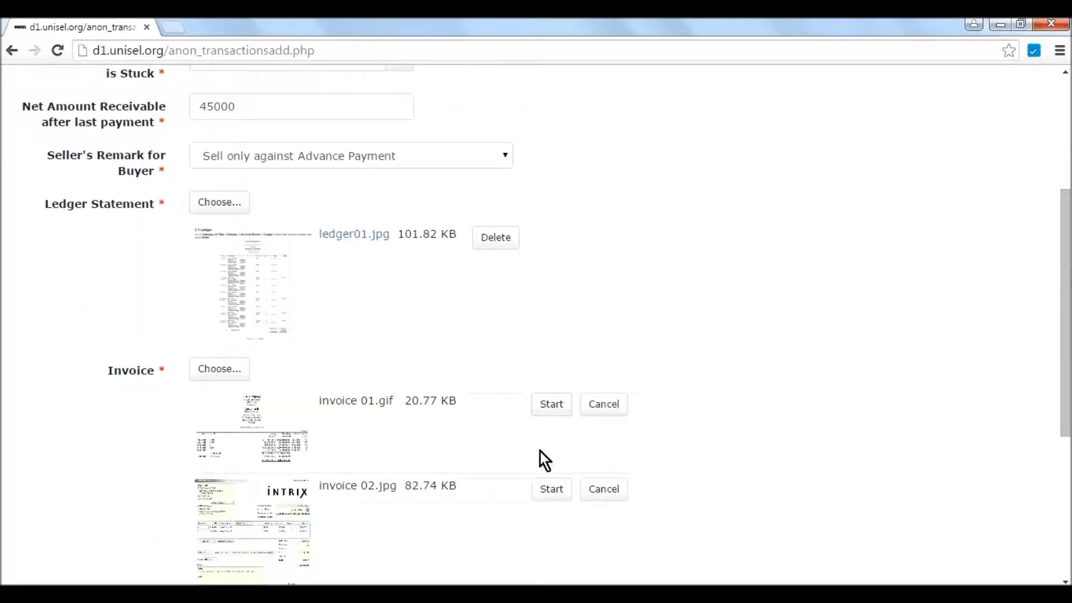
left_click(552, 491)
Accept the declaration of true and authentic information and add the anonymous stuck payment entry
scroll(734, 414, "down", 3)
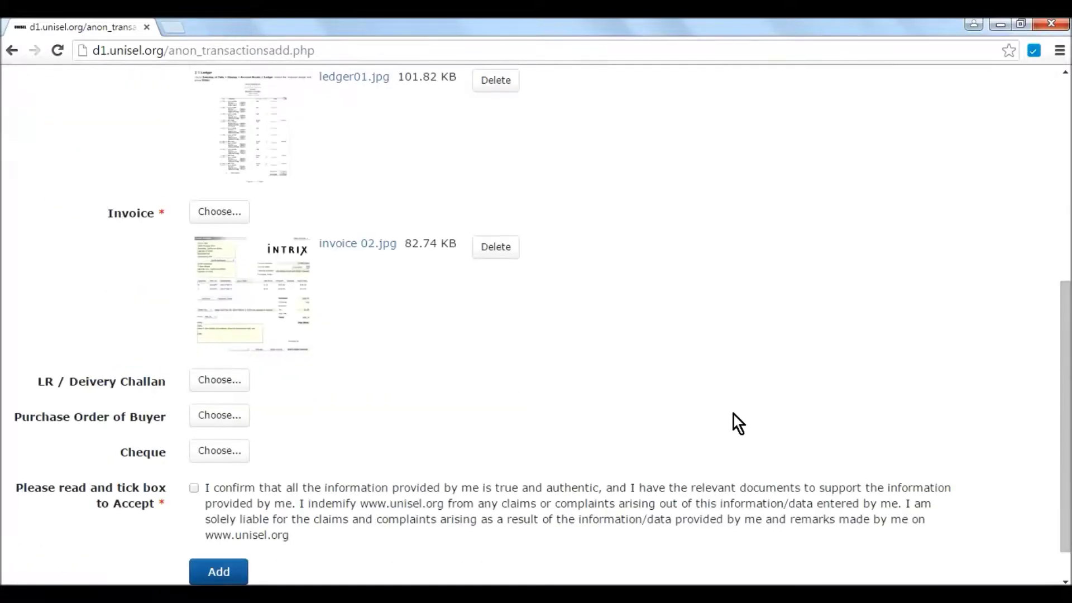
left_click(196, 489)
scroll(360, 424, "down", 1)
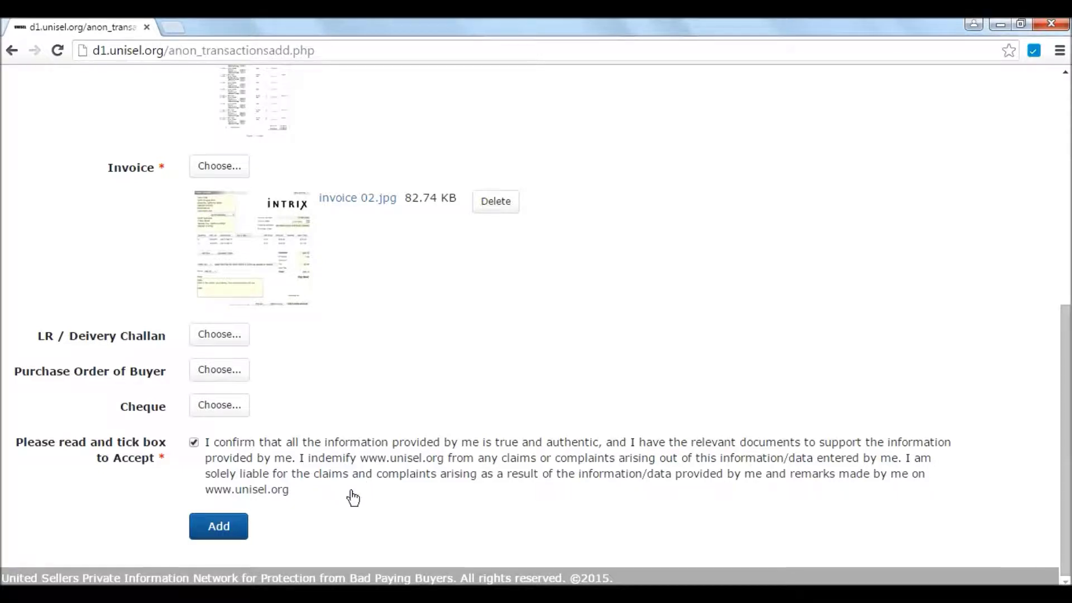
left_click(241, 541)
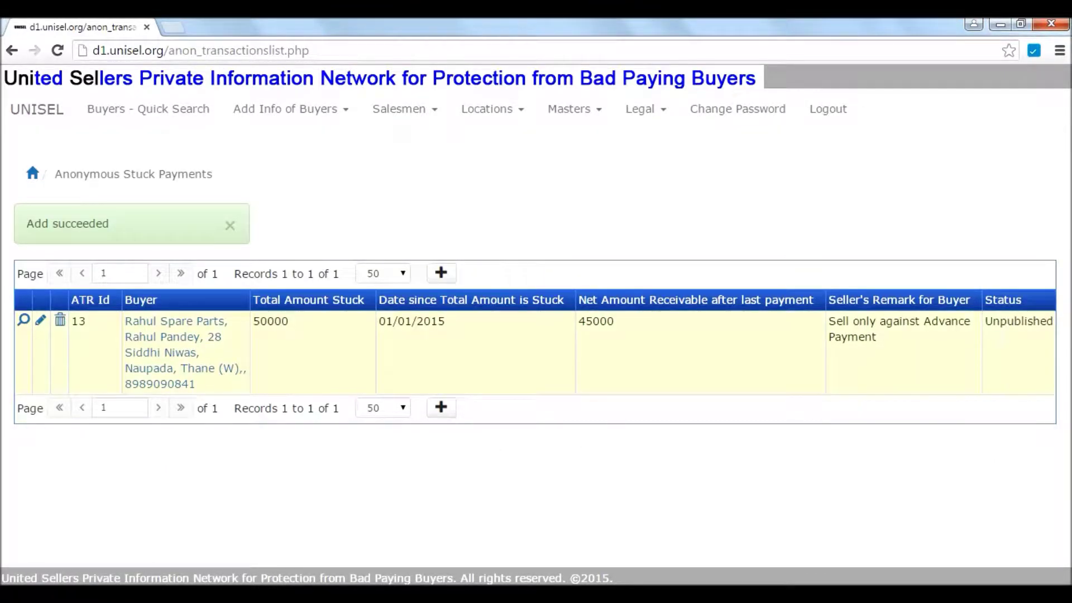
Examine the Status and the Net Amount Receivable of the added record in the Anonymous Stuck Payments list
left_click_drag(985, 321, 1054, 322)
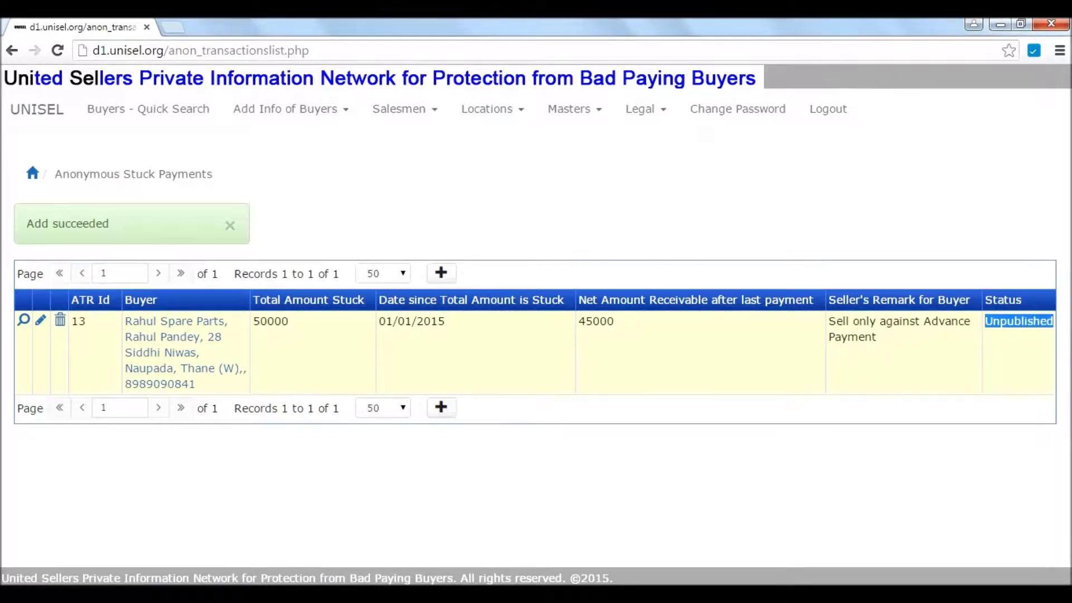
left_click(889, 359)
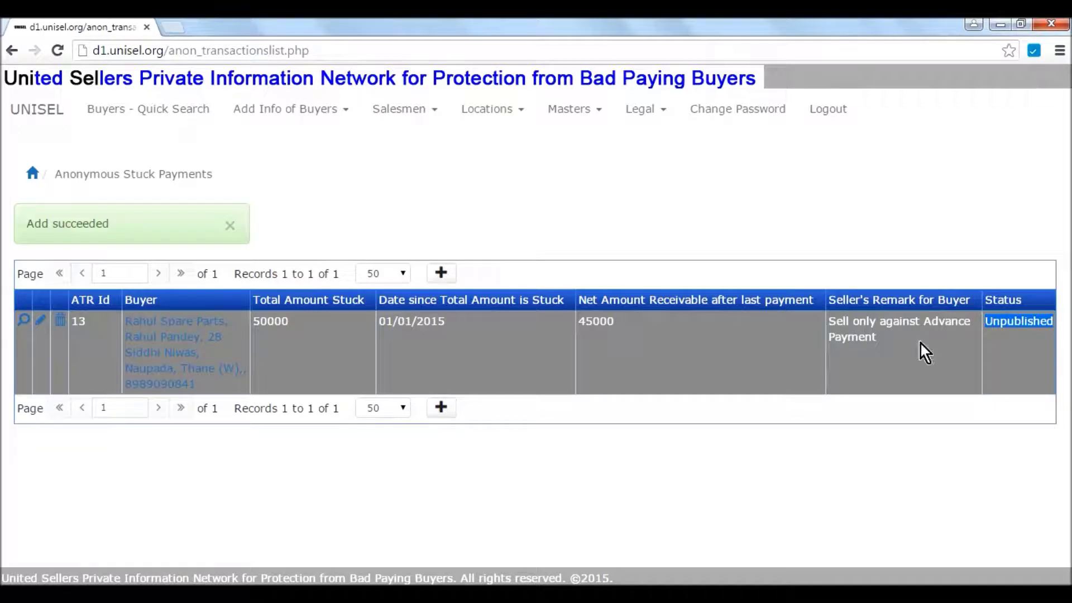
left_click(996, 347)
left_click(990, 348)
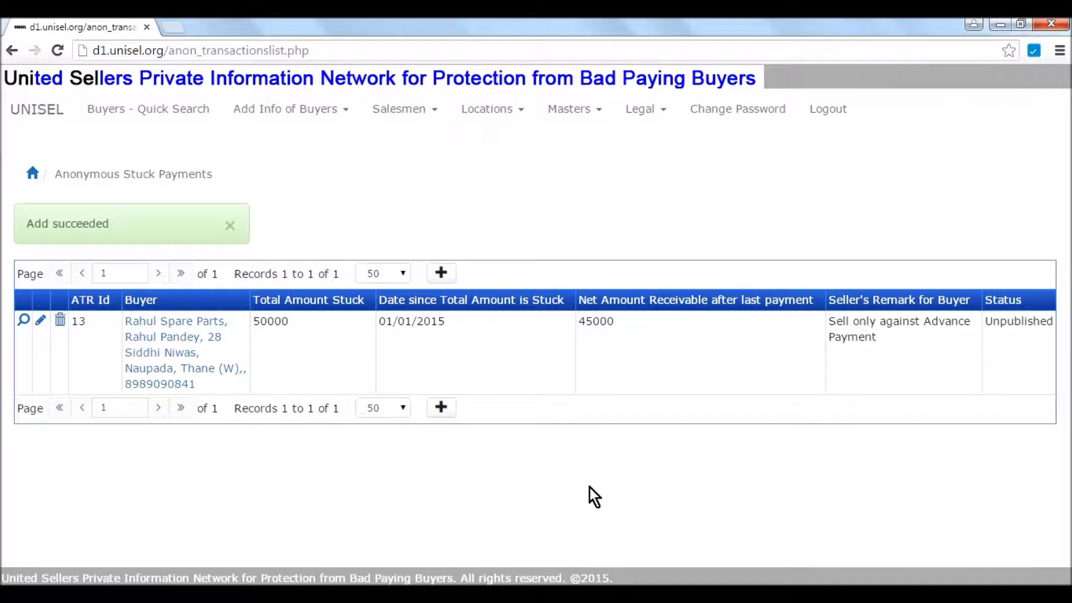
double_click(623, 330)
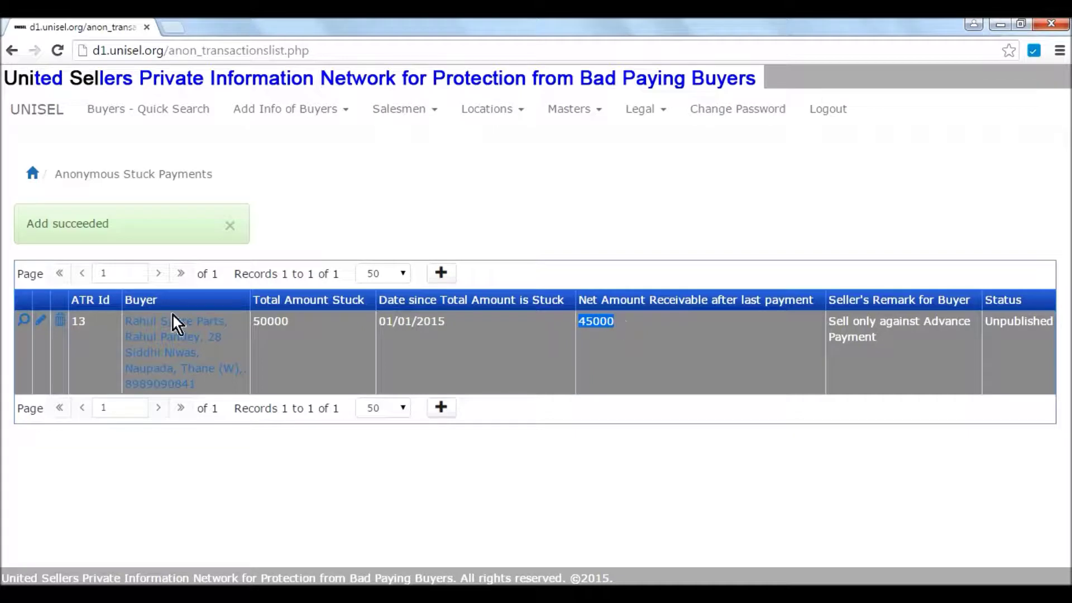
left_click(323, 236)
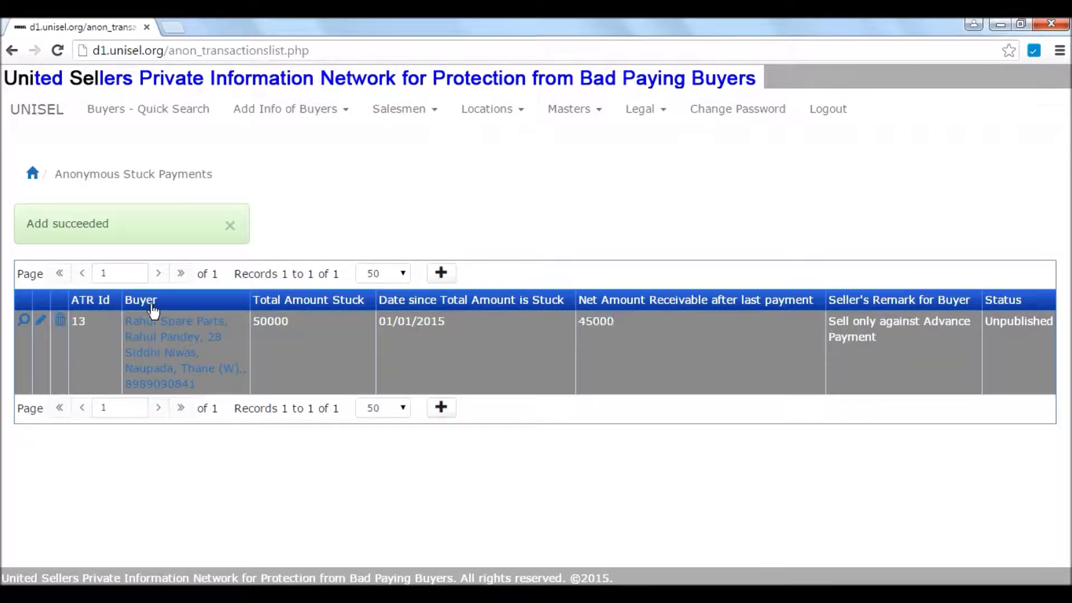
Edit the Rahul Spare Parts anonymous stuck payment, set its Net Amount Receivable after last payment to 43000, and save the record
left_click(49, 331)
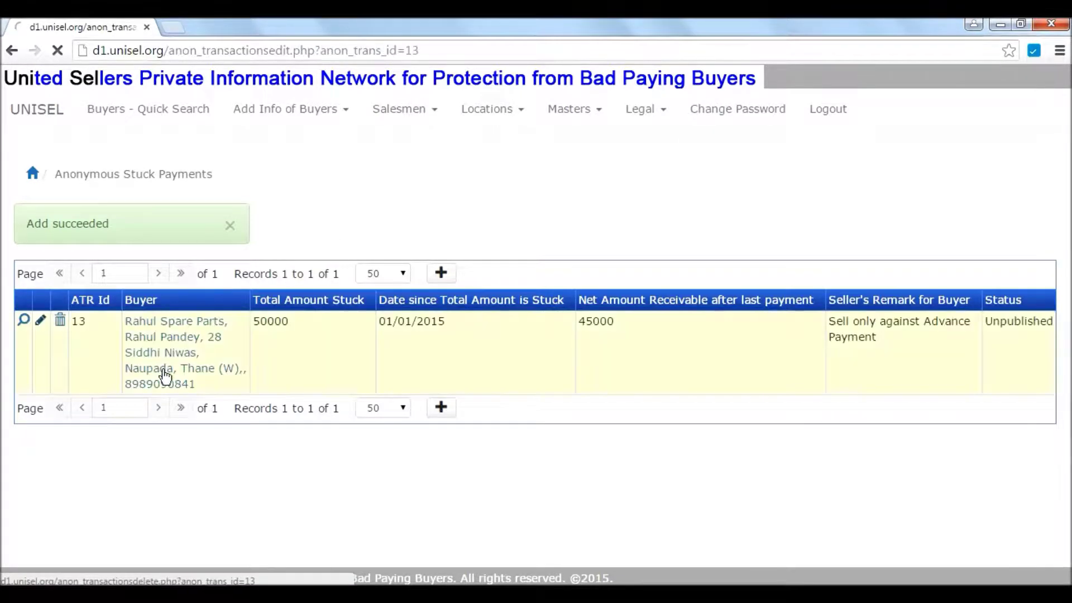
left_click(215, 381)
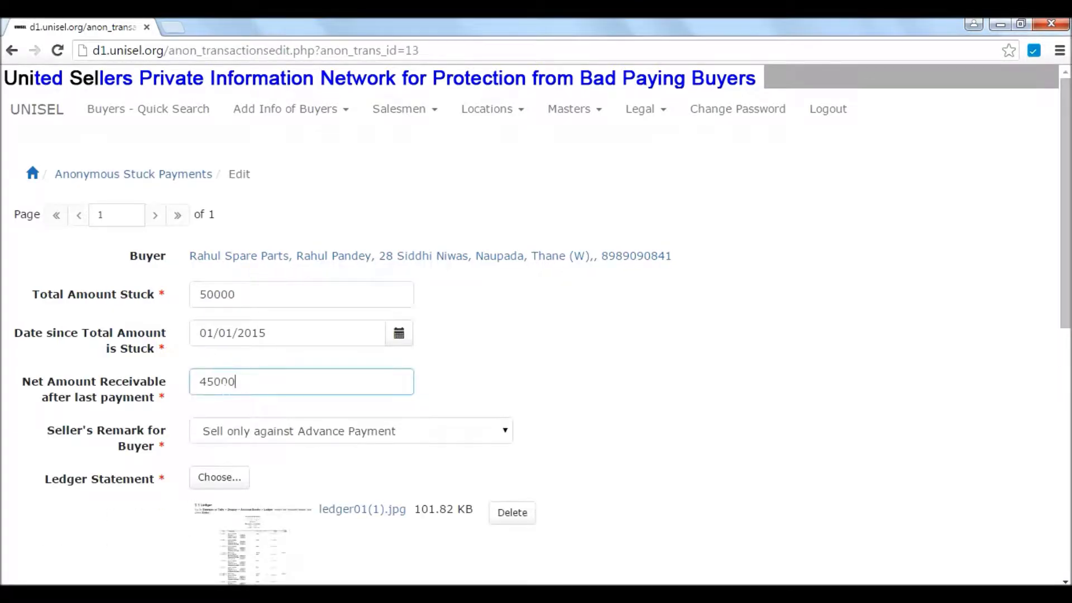
left_click_drag(215, 382, 208, 381)
type("3")
scroll(592, 384, "down", 10)
left_click(234, 487)
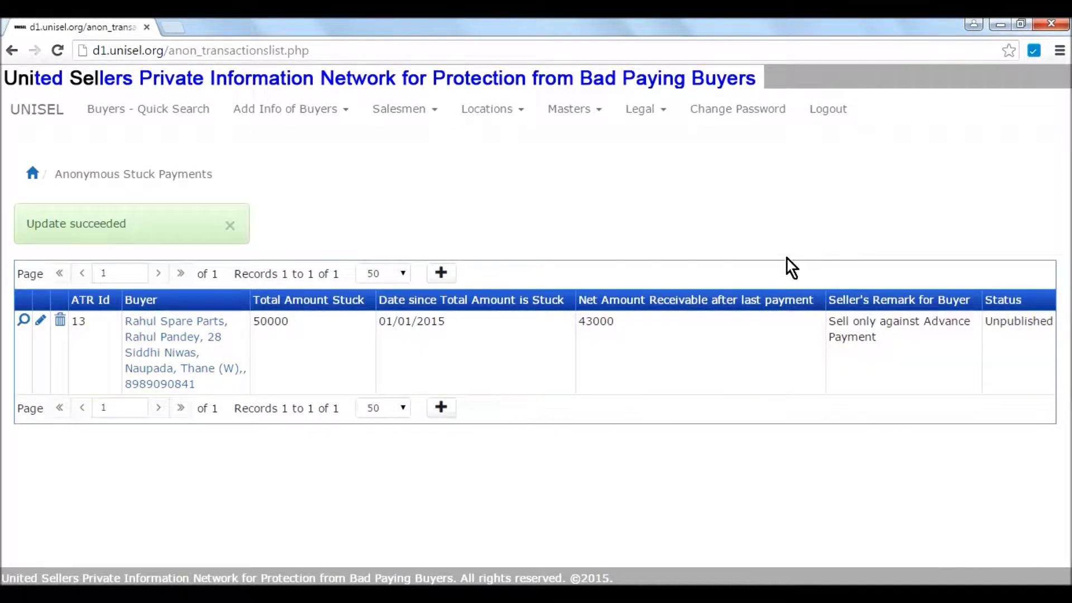
Log out of the site and switch to PowerPoint to present the slide about the competitor, customer and seller
left_click(833, 124)
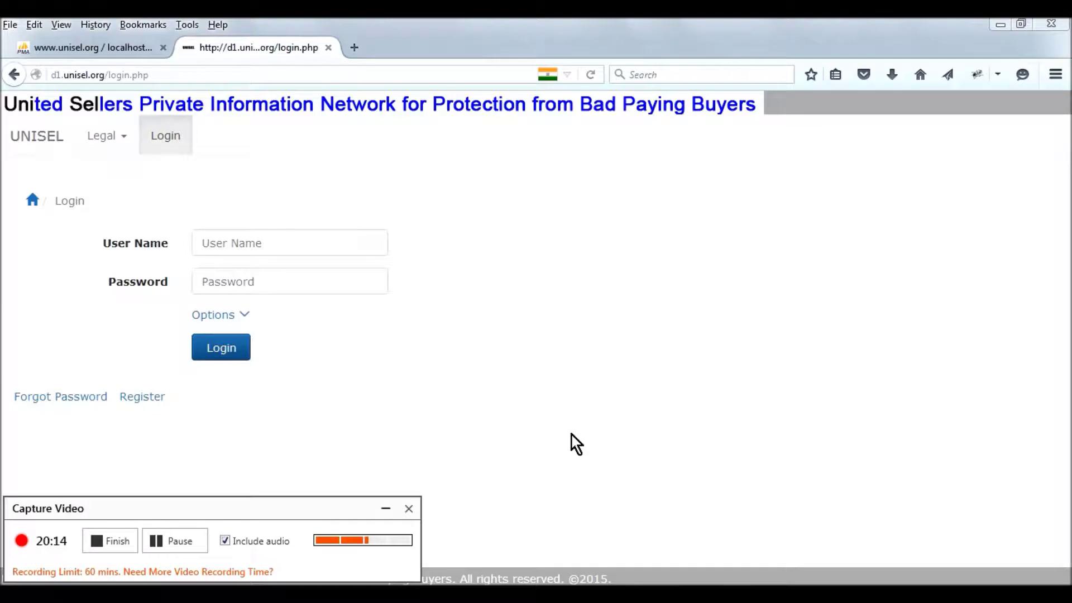
key("alt+Tab")
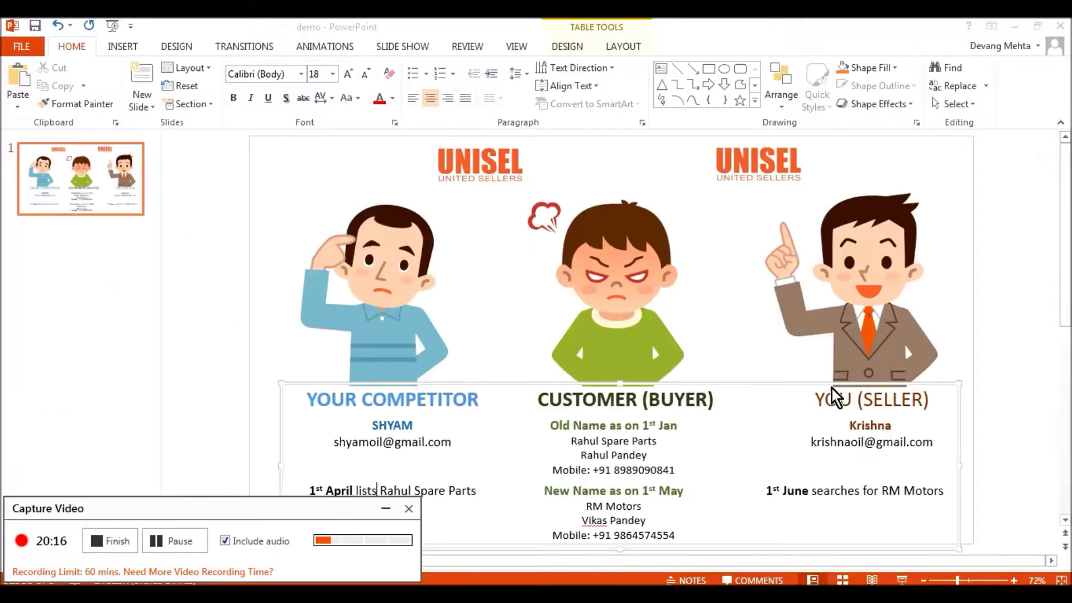
left_click(112, 26)
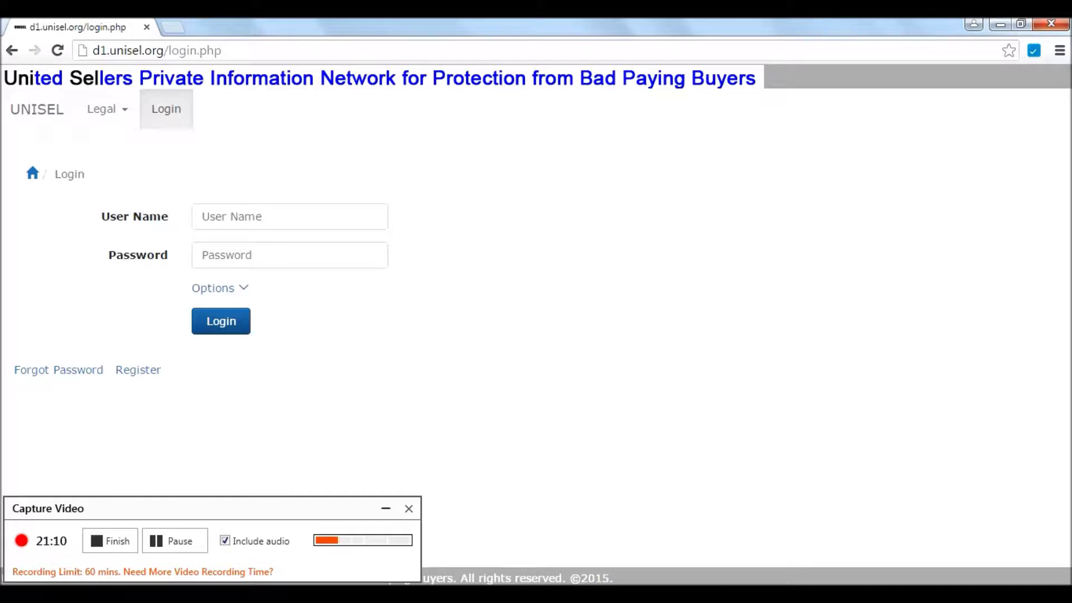
Copy the seller's account e-mail from the abc notes in Notepad and enter it as the login User Name in the browser
mouse_move(470, 597)
left_click(470, 519)
scroll(860, 446, "down", 3)
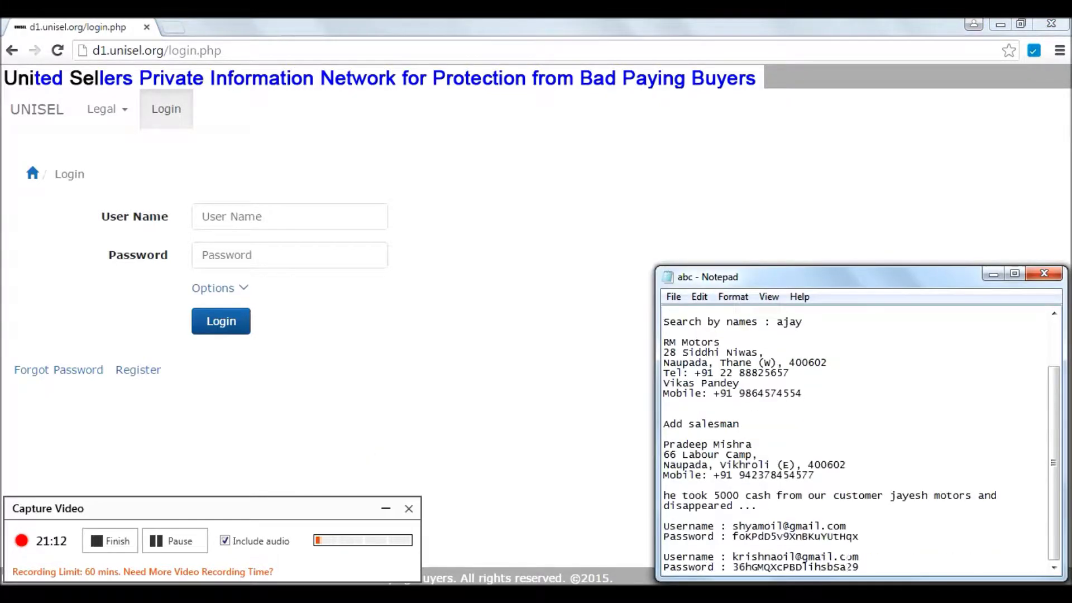
left_click_drag(859, 557, 733, 558)
key("ctrl+c")
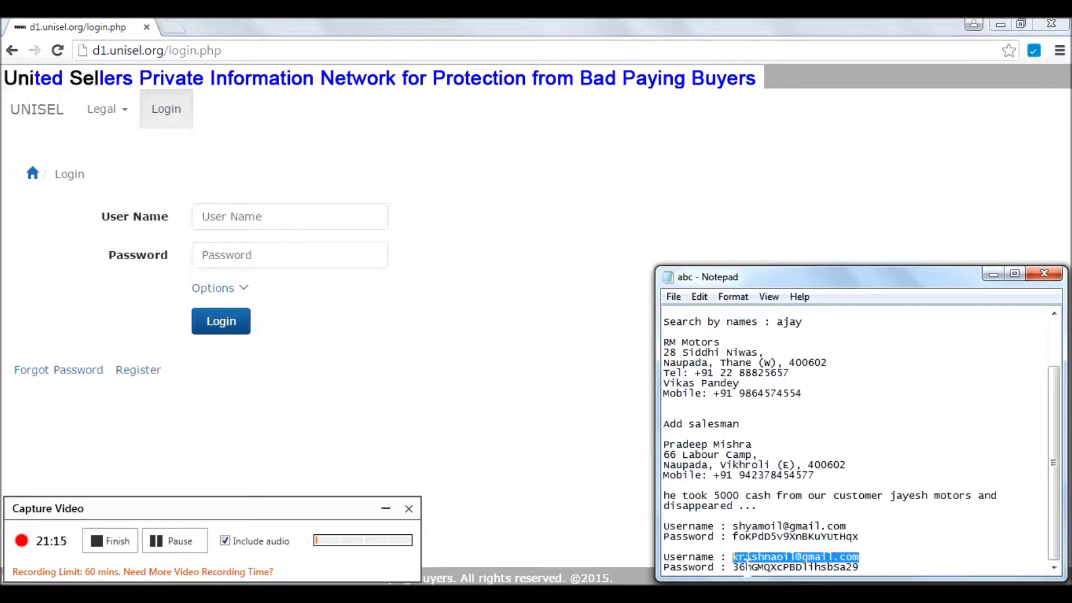
left_click(255, 239)
left_click(289, 216)
key("ctrl+v")
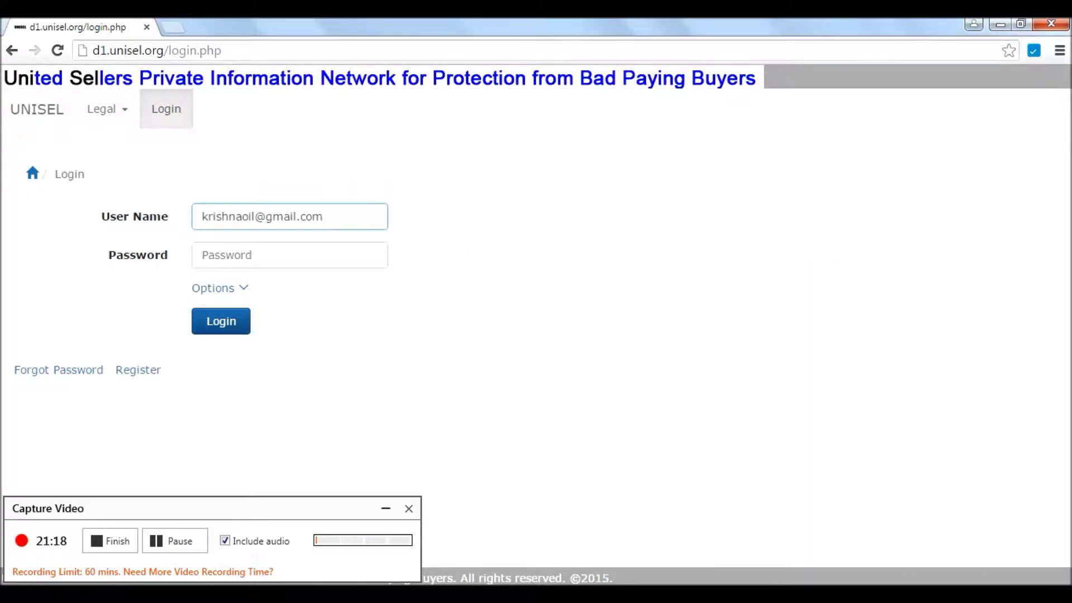
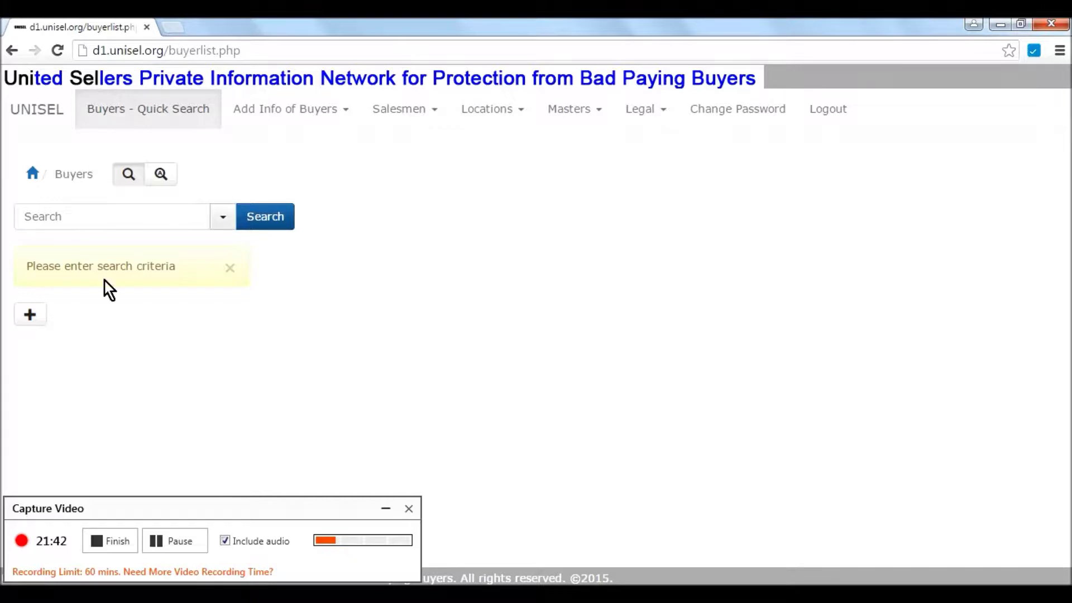
Copy the company name RM Motors from the Notepad notes and search the buyers for it
left_click(408, 509)
key("alt+Tab")
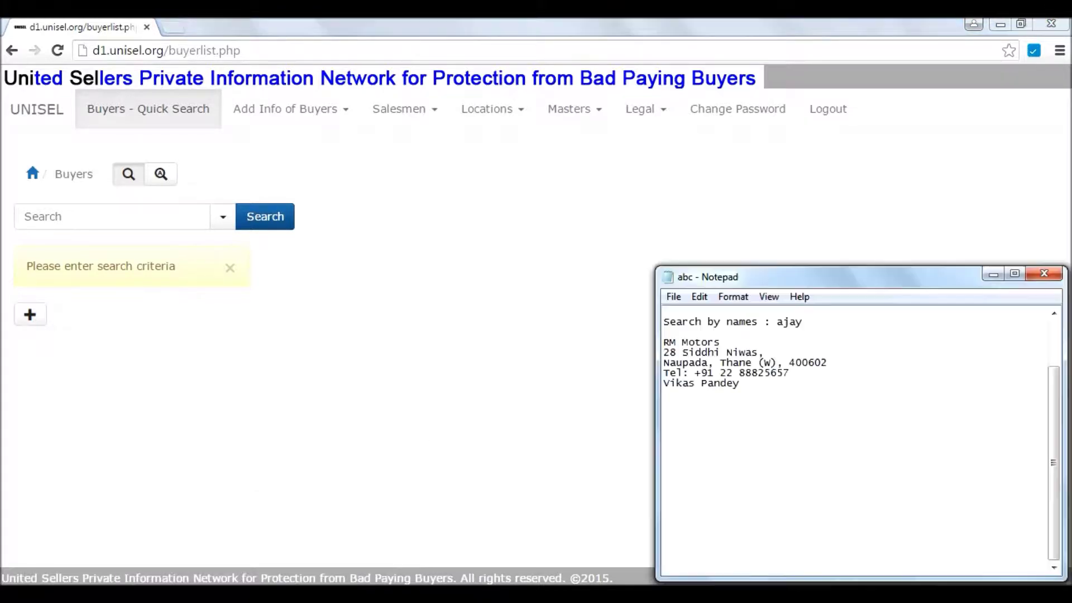
scroll(860, 441, "up", 2)
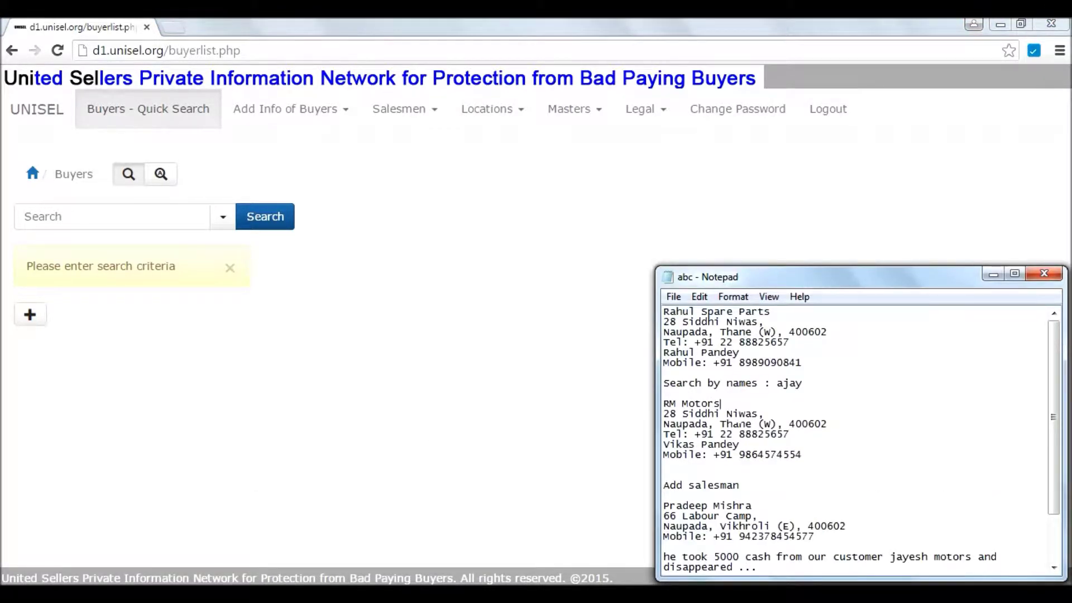
left_click_drag(721, 403, 663, 404)
key("ctrl+c")
left_click(195, 216)
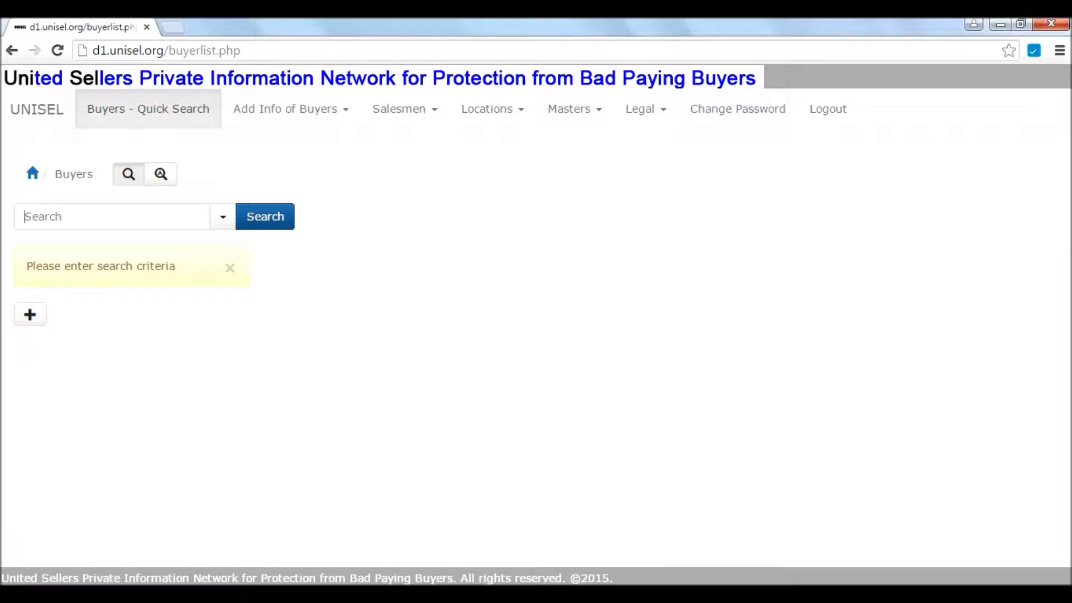
key("ctrl+v")
left_click(274, 229)
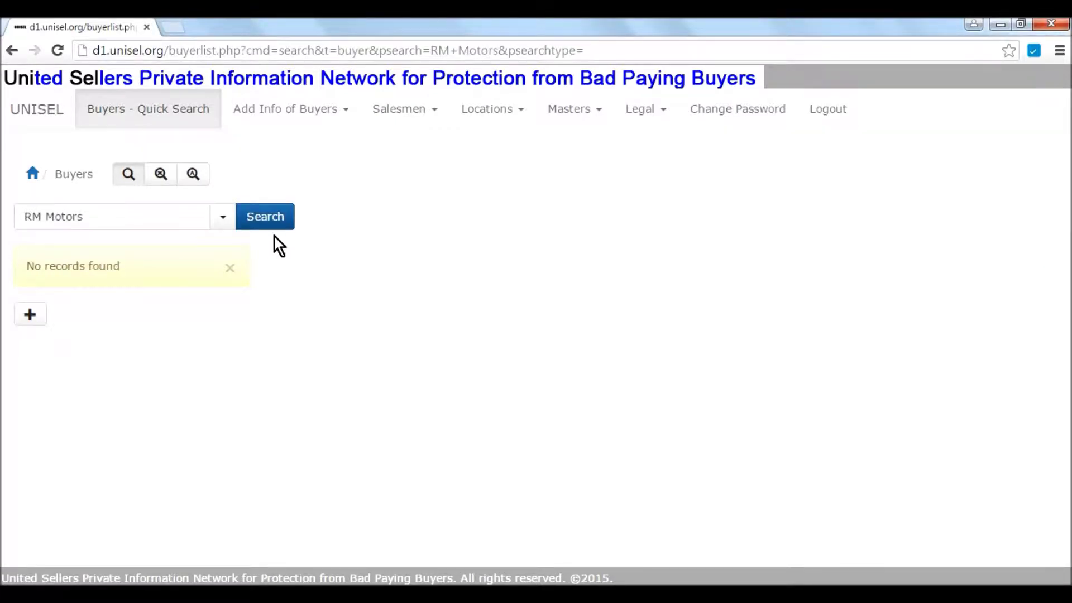
Search the buyers by the mobile number listed for RM Motors in the Notepad notes
key("alt+Tab")
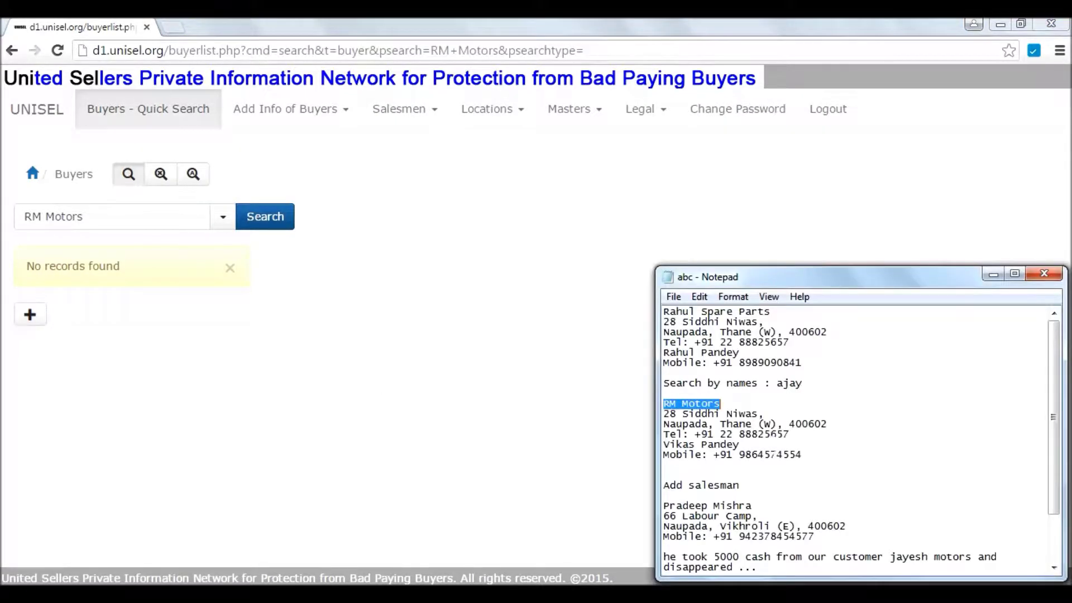
left_click_drag(802, 454, 738, 454)
key("ctrl+c")
left_click_drag(92, 217, 24, 217)
key("ctrl+v")
left_click(255, 226)
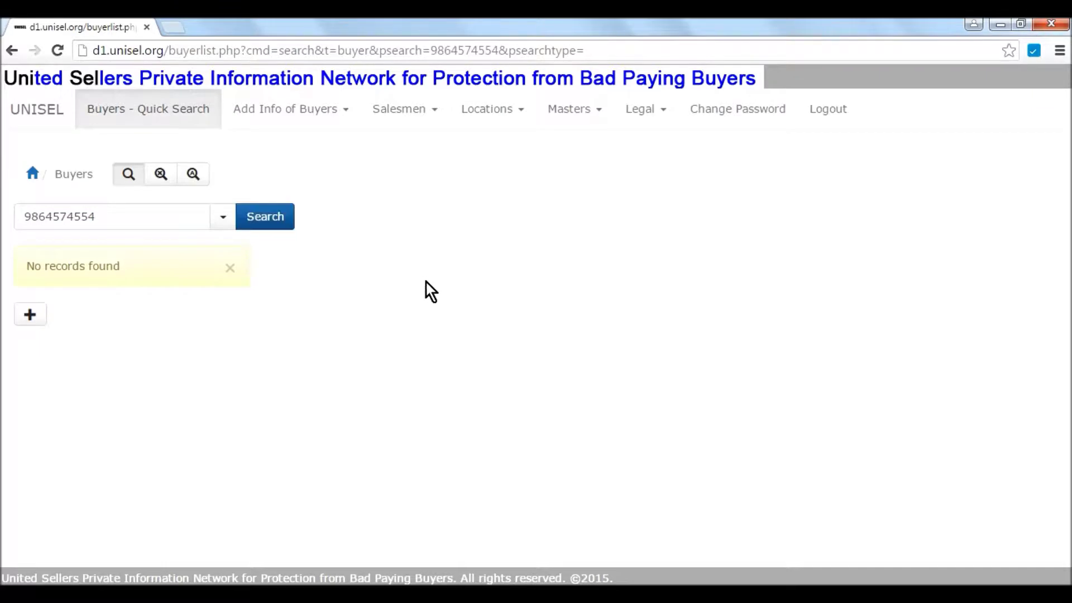
Search the buyers by the contact person's name listed for RM Motors in the Notepad notes
key("alt+Tab")
left_click_drag(740, 444, 664, 445)
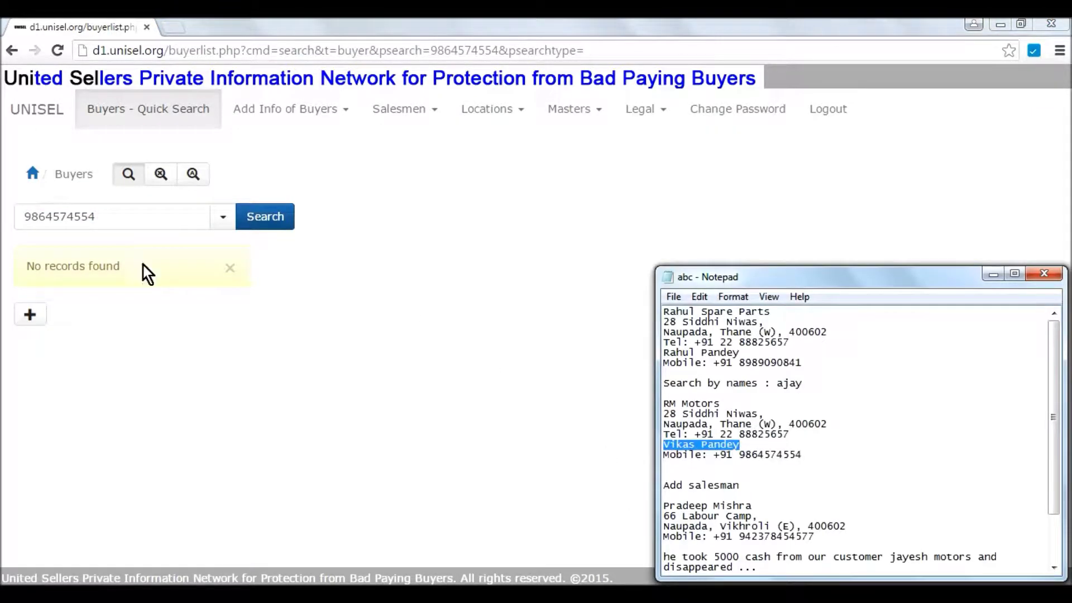
key("alt+Tab")
double_click(97, 216)
key("ctrl+v")
left_click(282, 223)
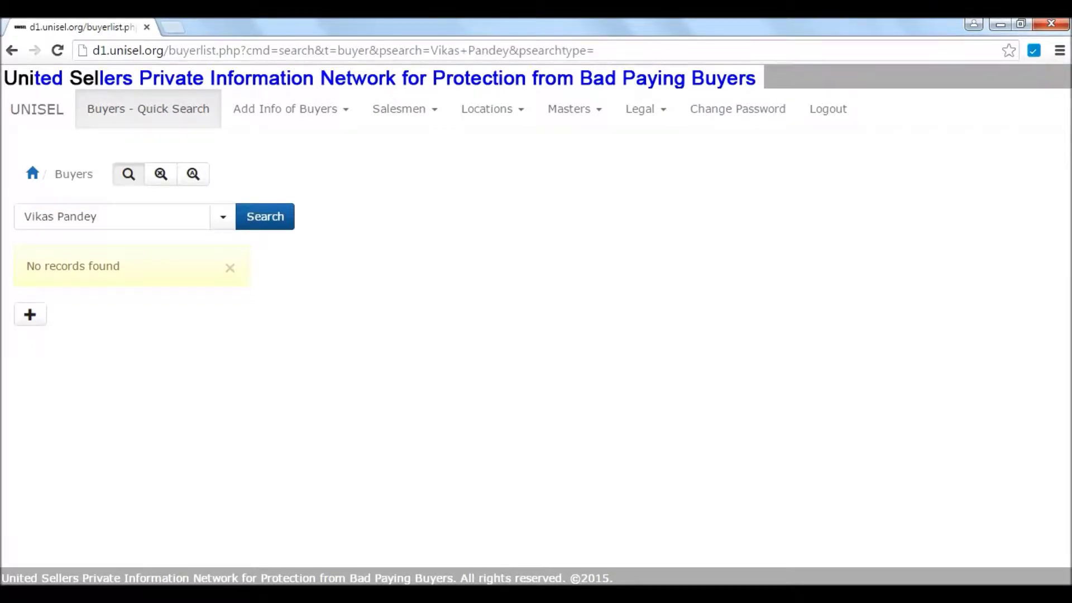
Search the buyers by the building name in RM Motors' address from the Notepad notes
key("alt+Tab")
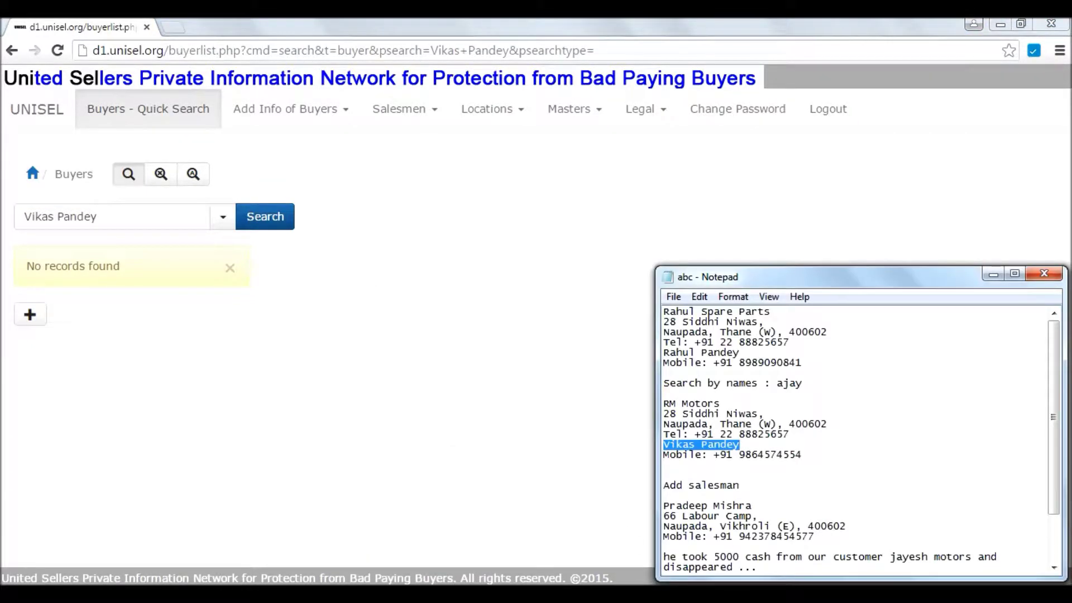
left_click_drag(759, 414, 682, 414)
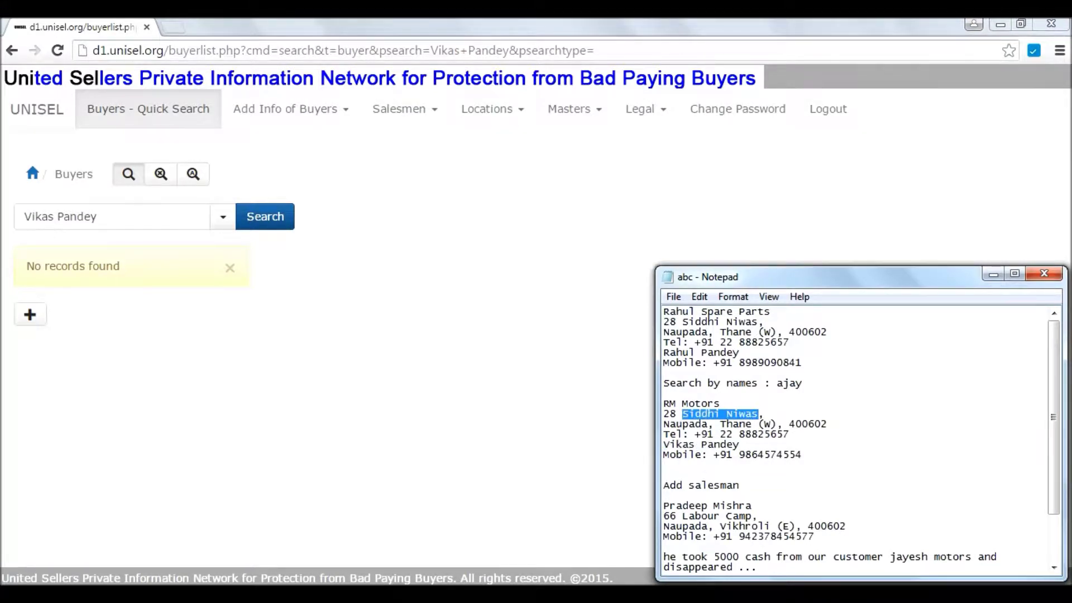
left_click_drag(103, 217, 22, 217)
key("ctrl+v")
left_click(276, 225)
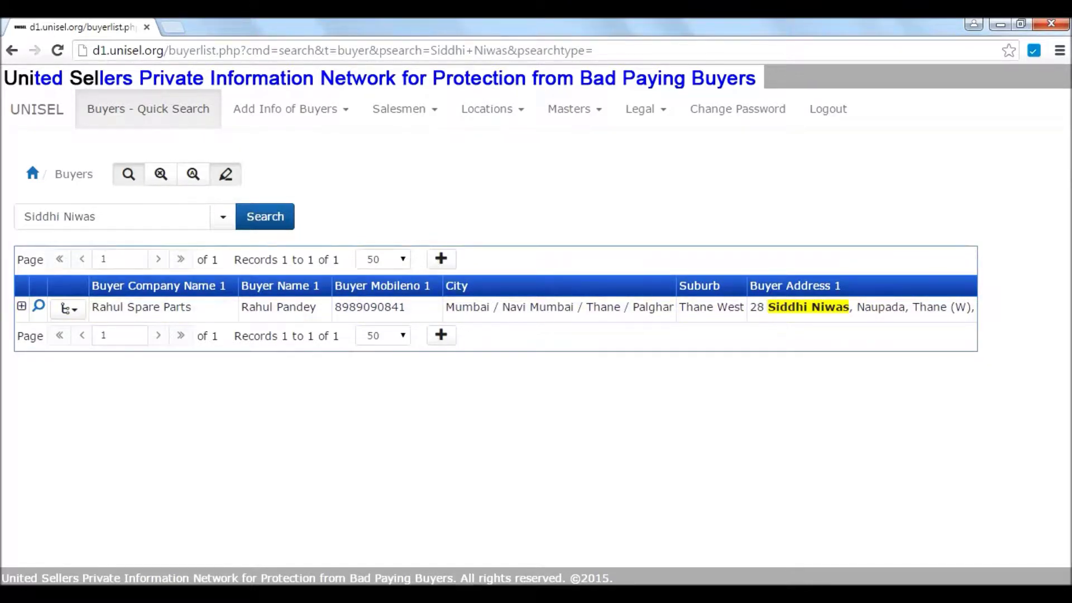
Compare RM Motors' address in the Notepad notes with the address of the buyer Rahul Spare Parts
key("alt+Tab")
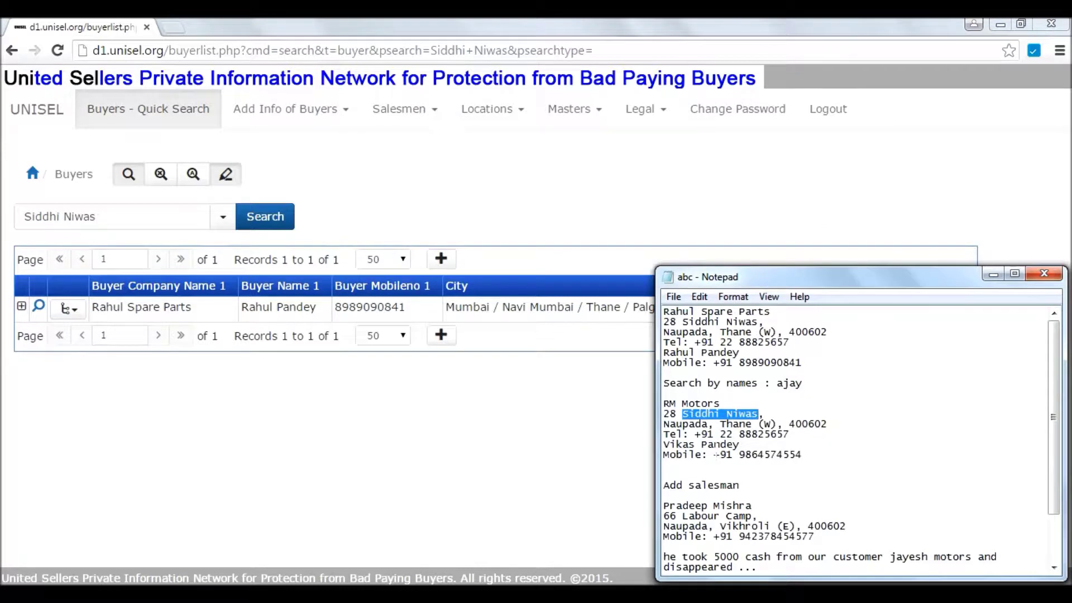
left_click(695, 430)
left_click_drag(669, 413, 787, 424)
left_click(792, 424)
left_click(465, 422)
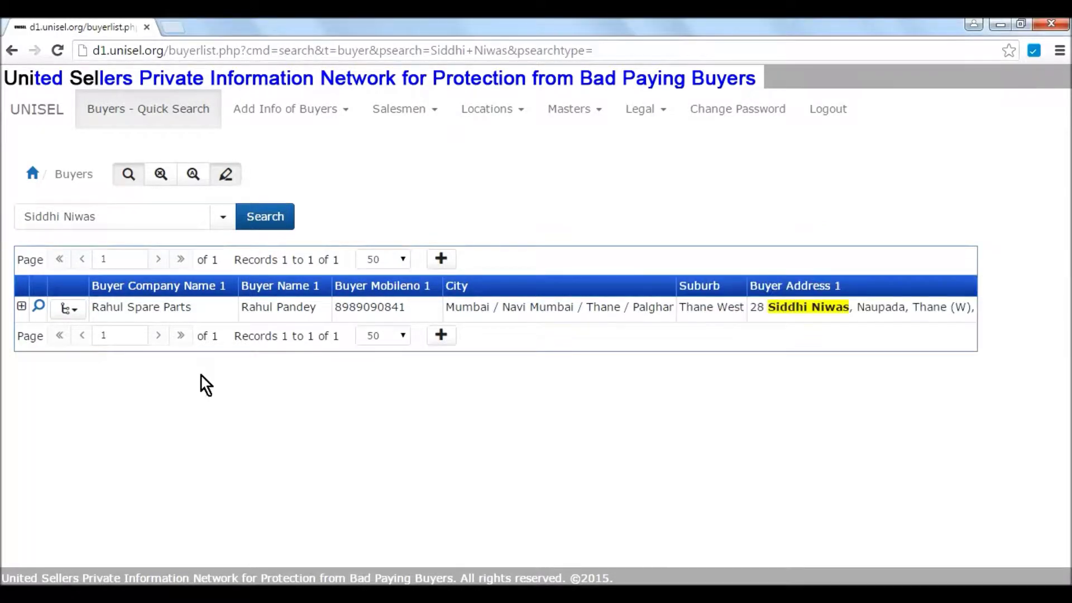
Expand the Rahul Spare Parts record and examine the net amount receivable and stuck date under its Anonymous Stuck Payments
left_click(25, 311)
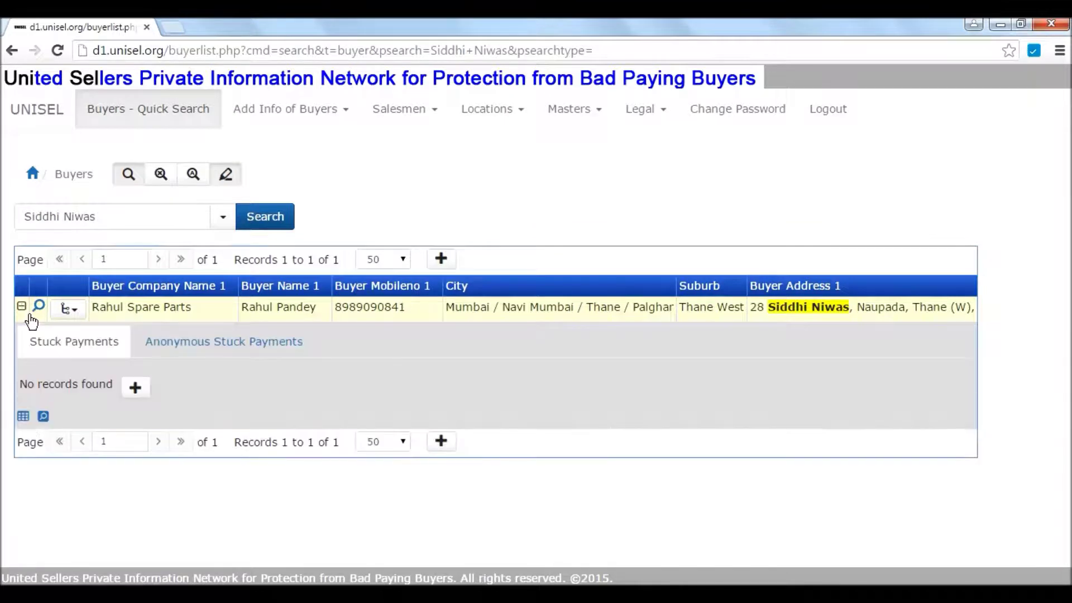
left_click(176, 349)
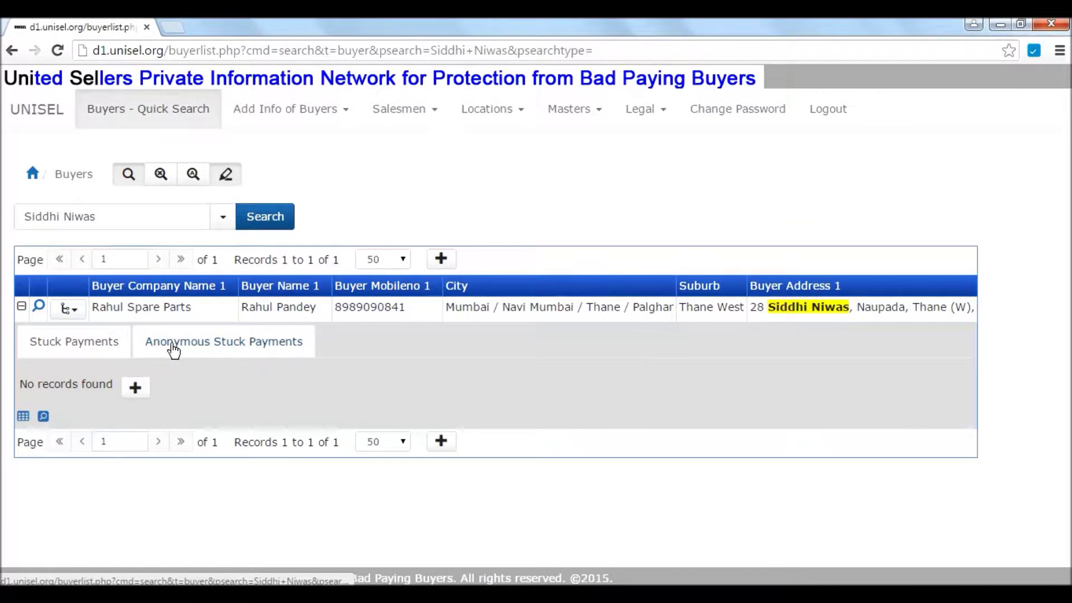
left_click(223, 350)
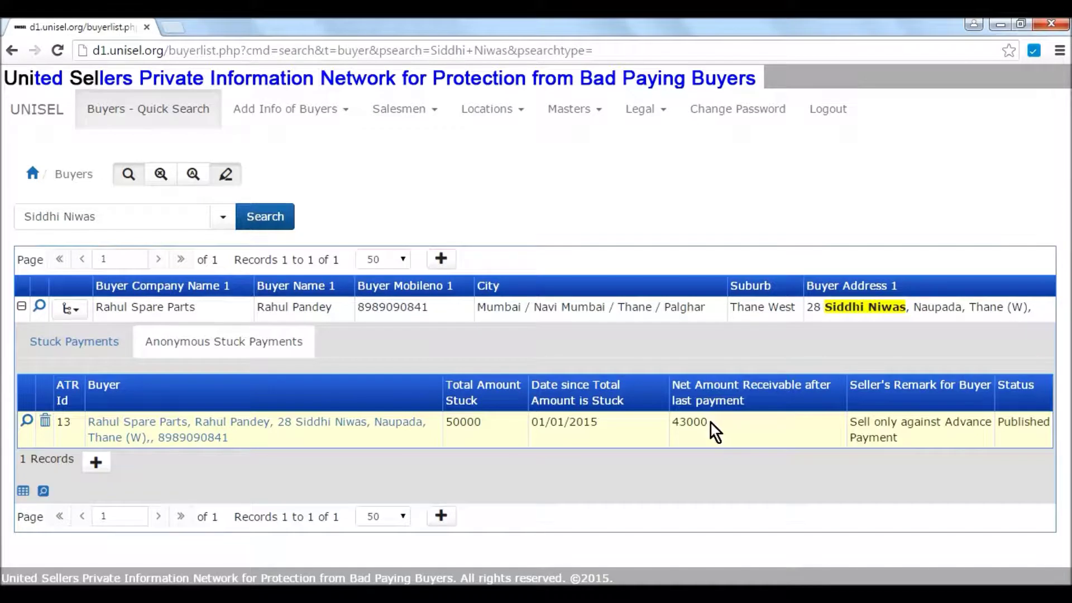
left_click_drag(709, 426, 680, 423)
double_click(688, 426)
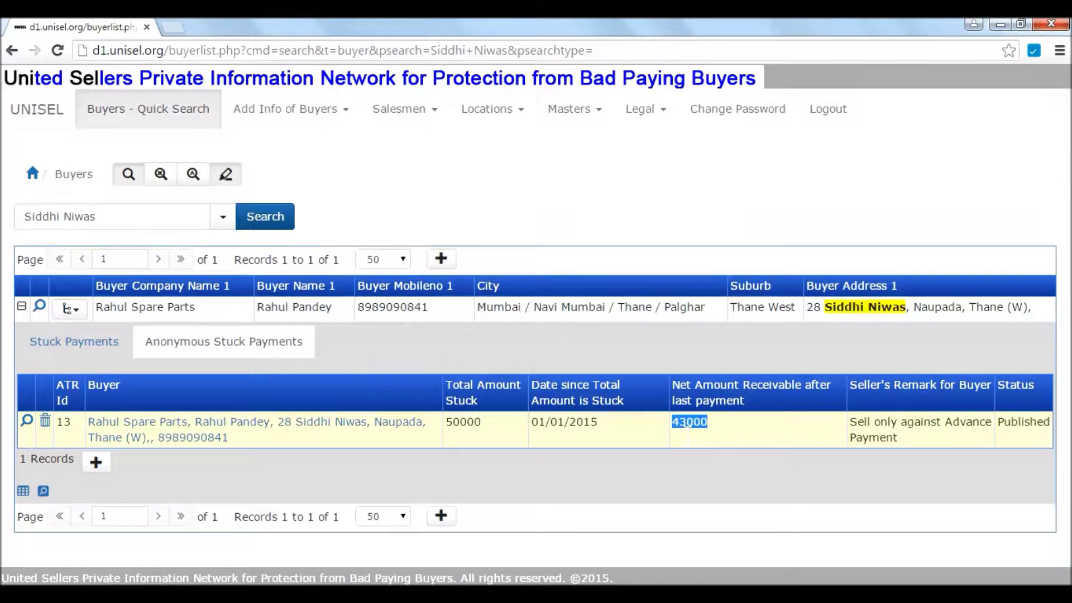
left_click_drag(600, 428, 545, 438)
left_click(574, 471)
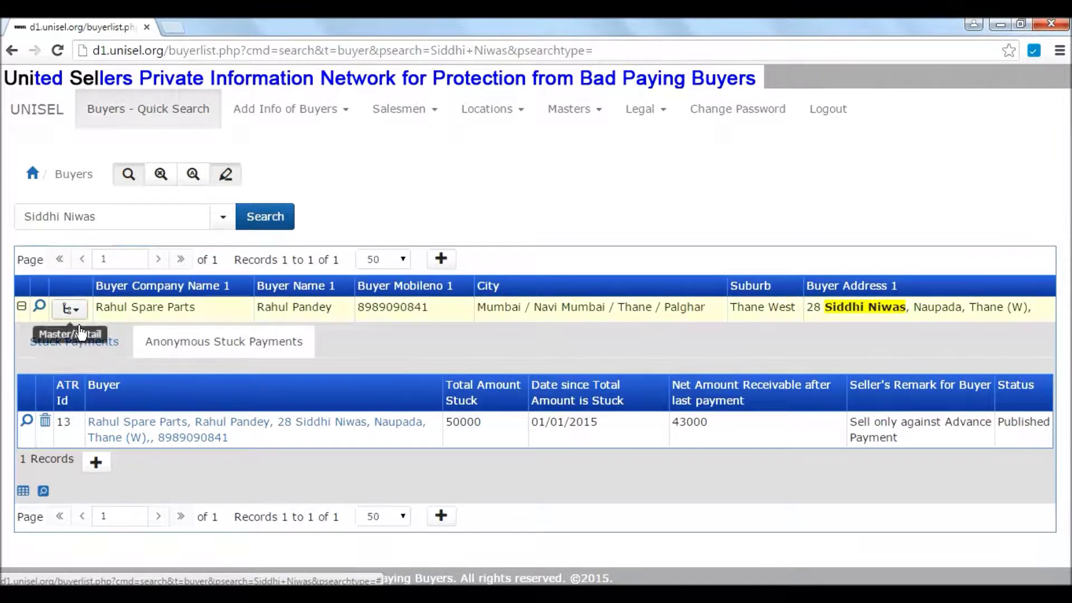
mouse_move(79, 328)
left_click(263, 285)
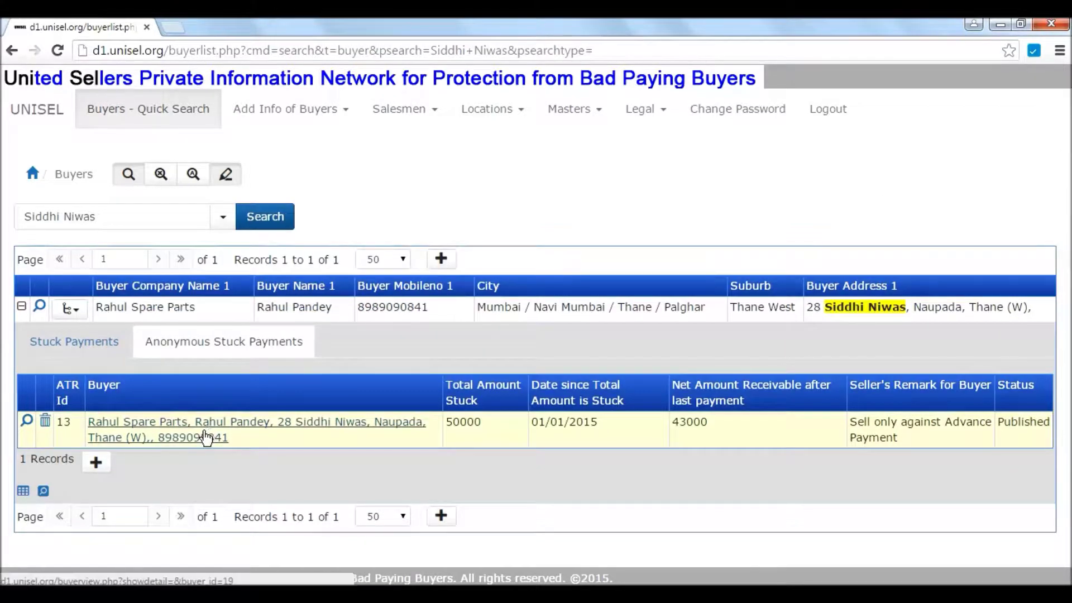
Open the full buyer details of Rahul Spare Parts and compare Buyer Telno 1 with RM Motors' telephone number in the Notepad notes
left_click(207, 437)
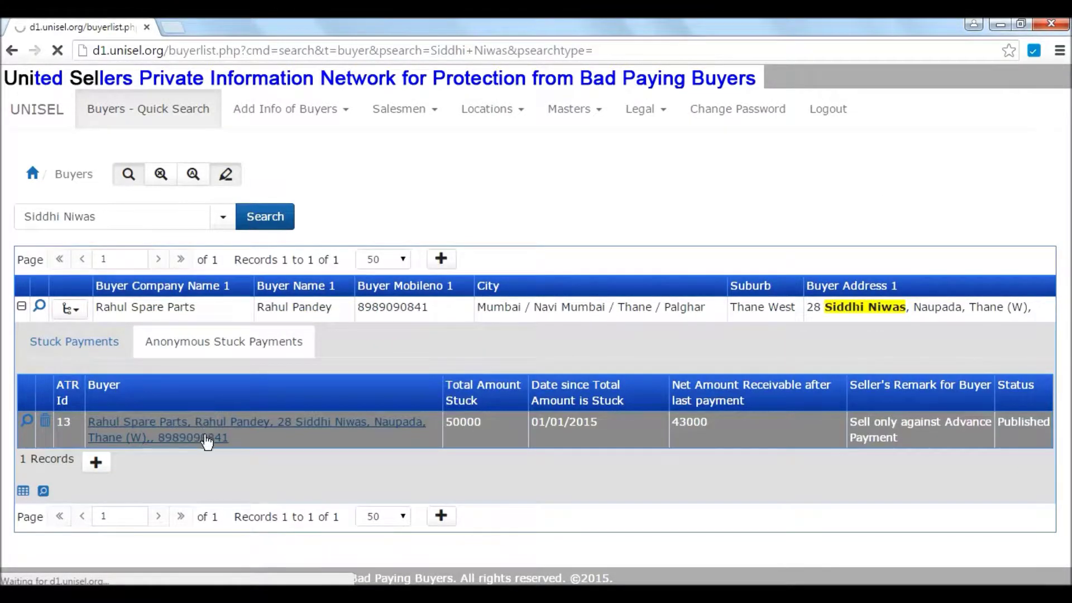
scroll(253, 407, "down", 6)
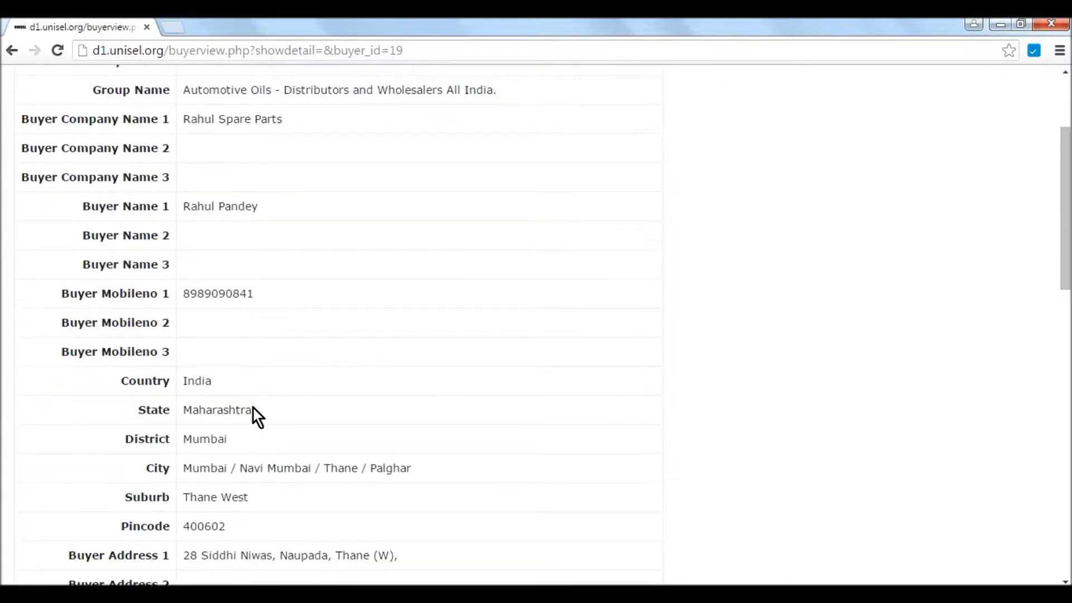
scroll(252, 405, "down", 4)
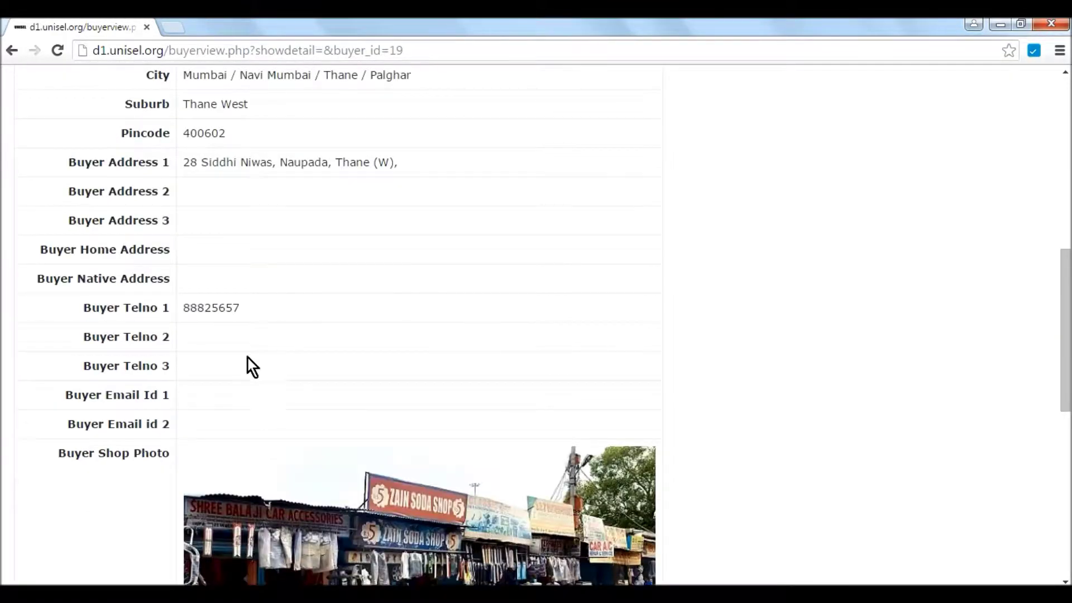
left_click_drag(241, 308, 183, 308)
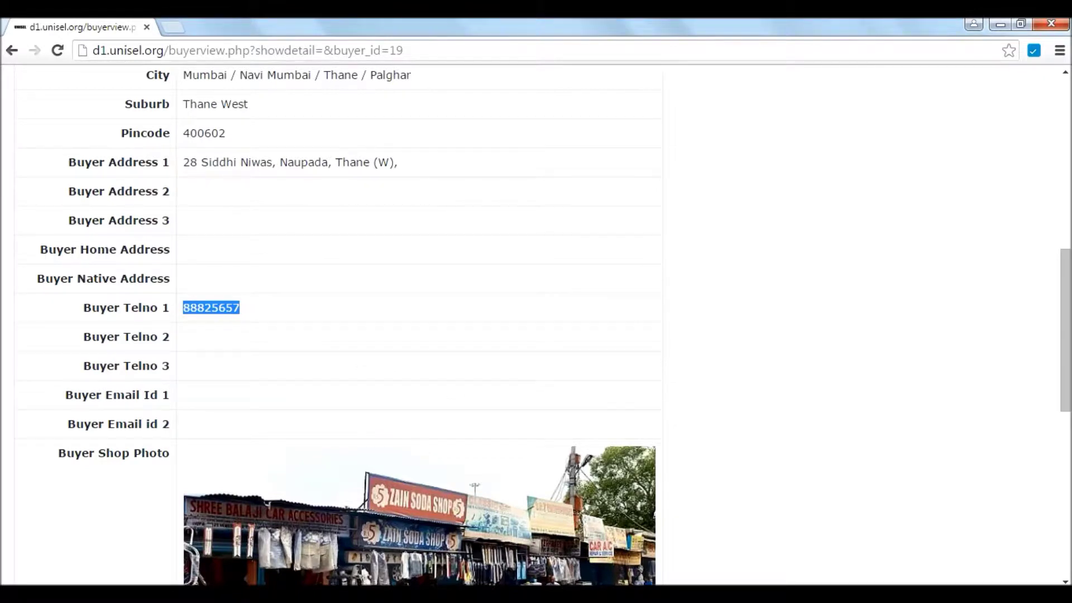
key("alt+Tab")
left_click(790, 434)
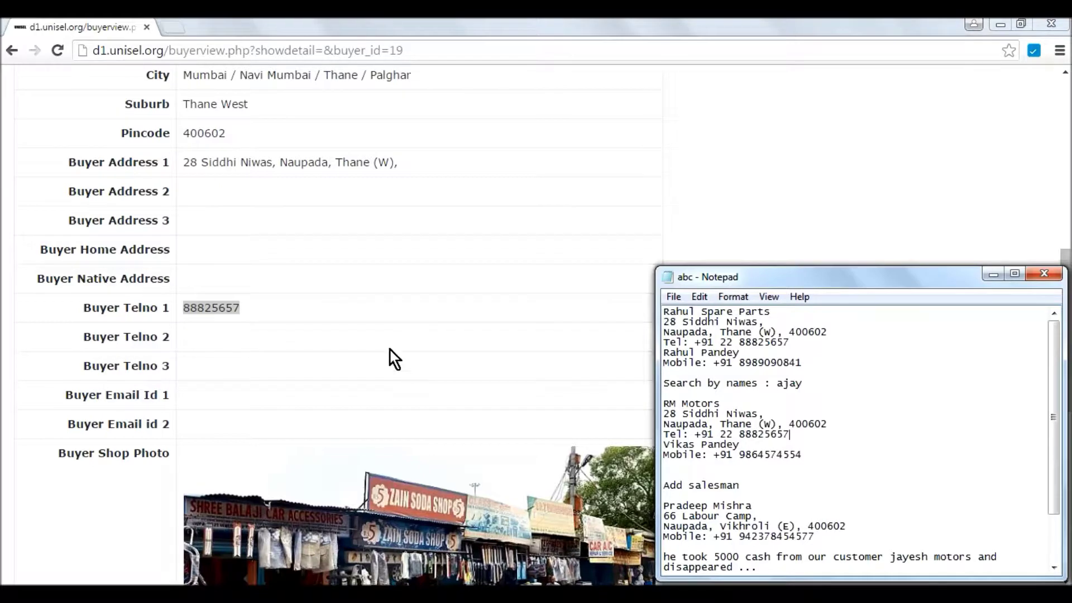
View the Buyer Shop Photo and Buyer Person Photo in the Rahul Spare Parts details
left_click(390, 350)
scroll(390, 349, "down", 7)
scroll(441, 425, "down", 2)
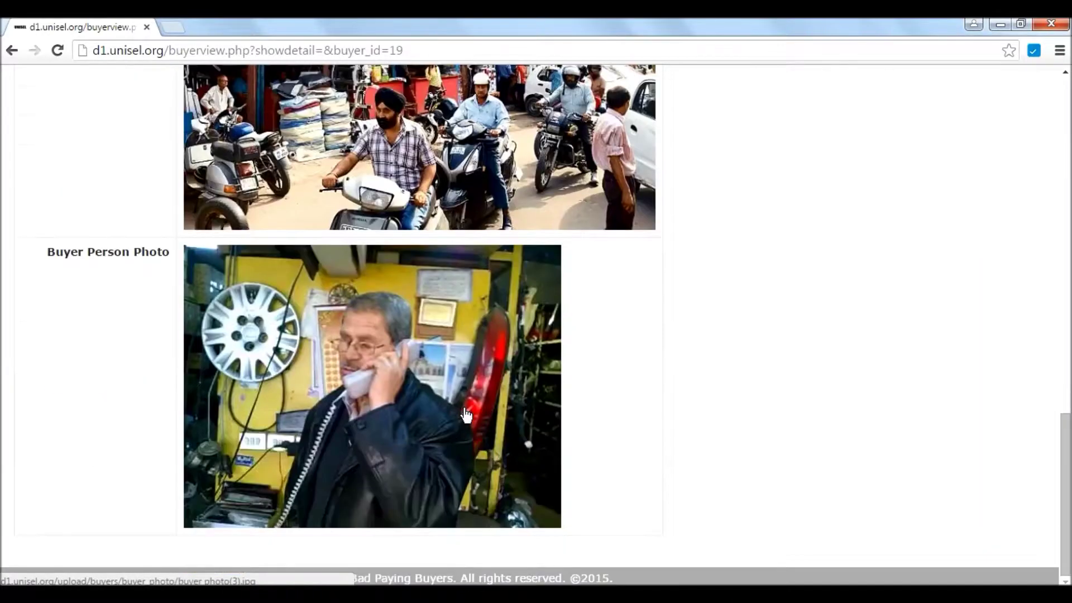
Return to the buyers' quick search and search for the keyword "ajay"
scroll(467, 416, "up", 5)
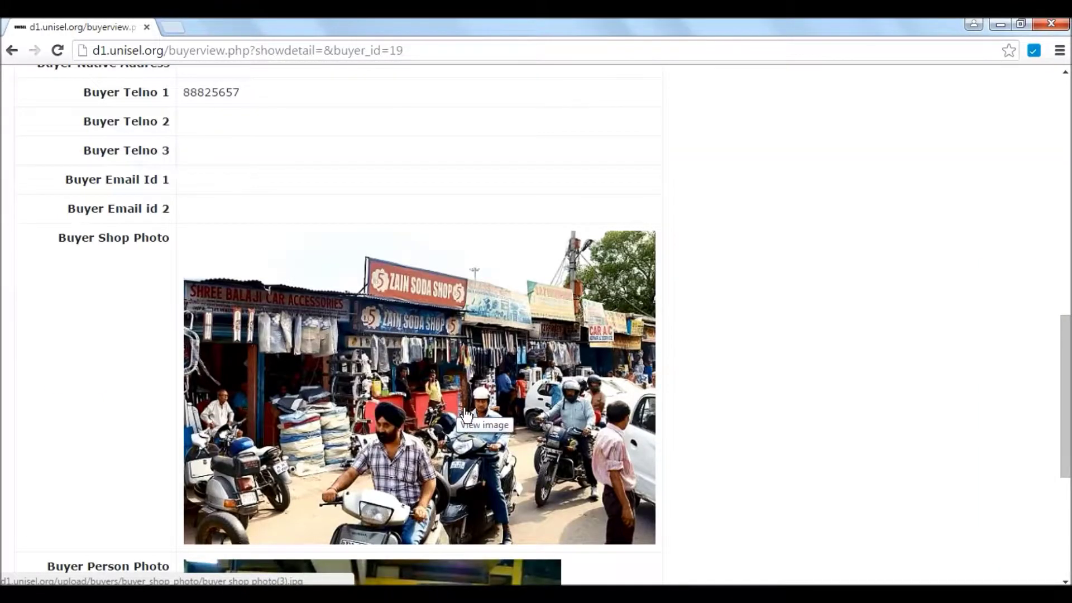
scroll(467, 416, "up", 13)
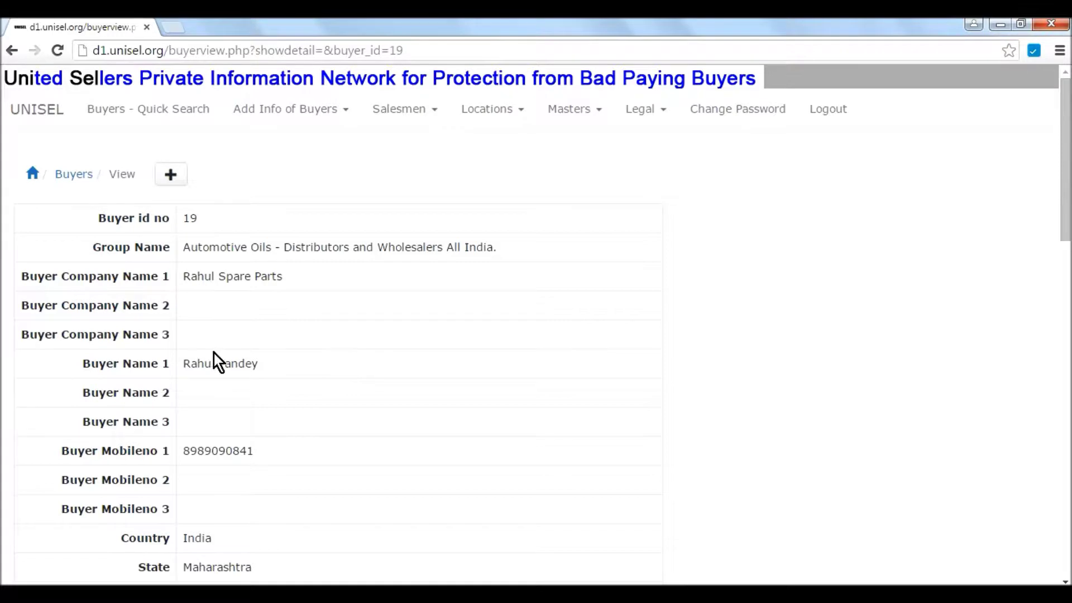
left_click(32, 174)
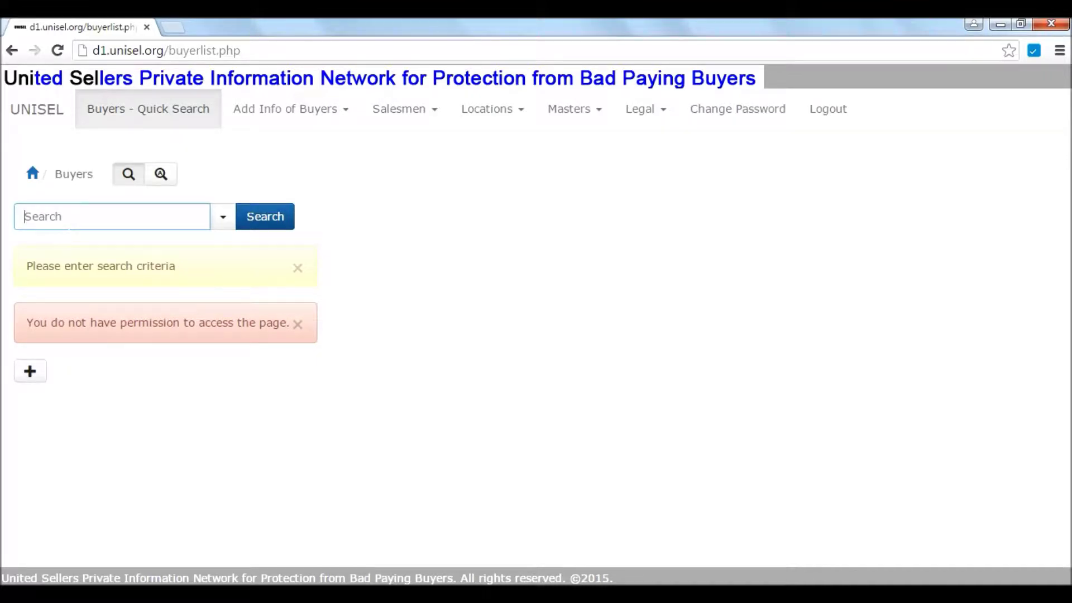
type("ajay")
left_click(283, 222)
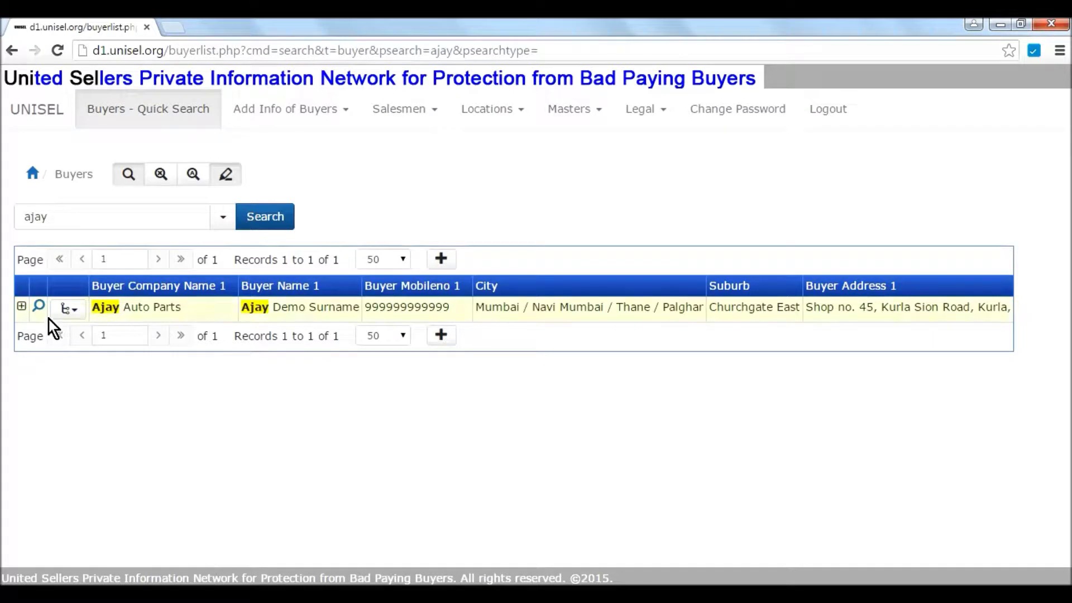
Preview the Stuck Payments of Ajay Auto Parts and examine the net amount receivable, total amount stuck and stuck date
mouse_move(69, 313)
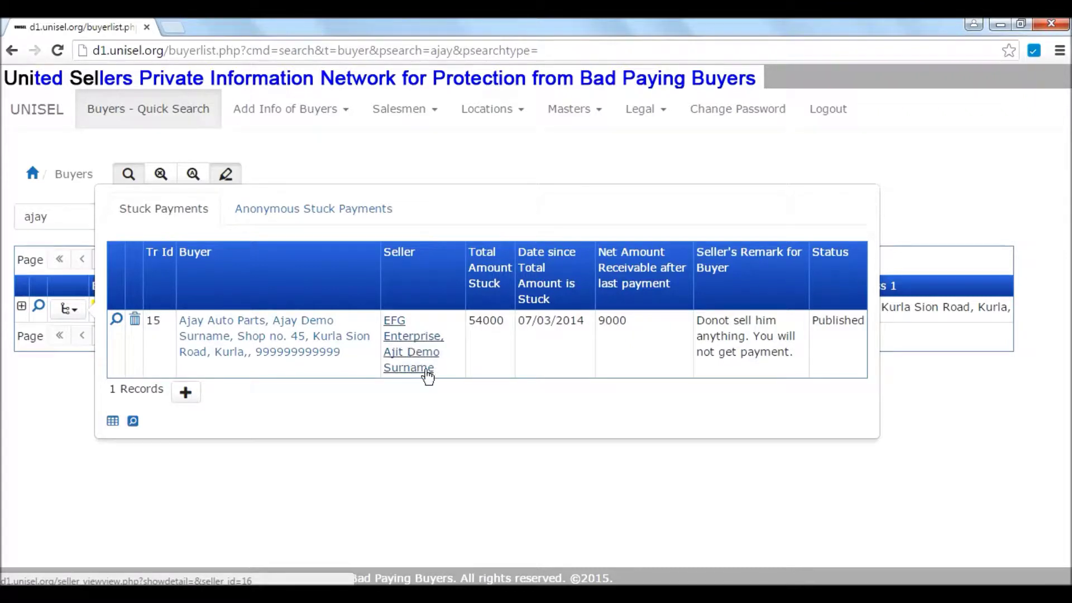
double_click(620, 320)
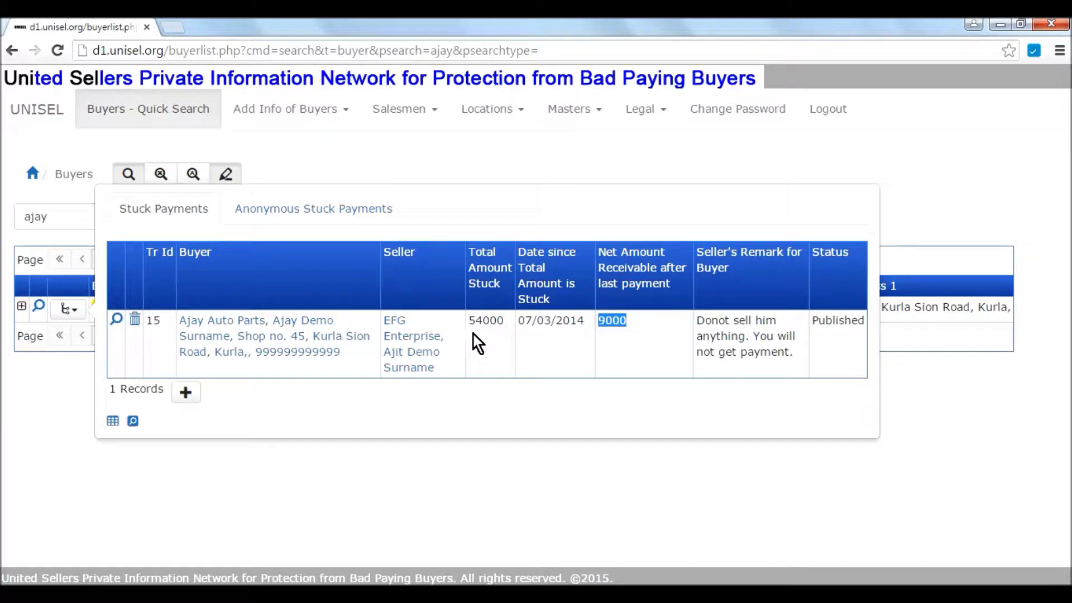
left_click_drag(505, 320, 468, 321)
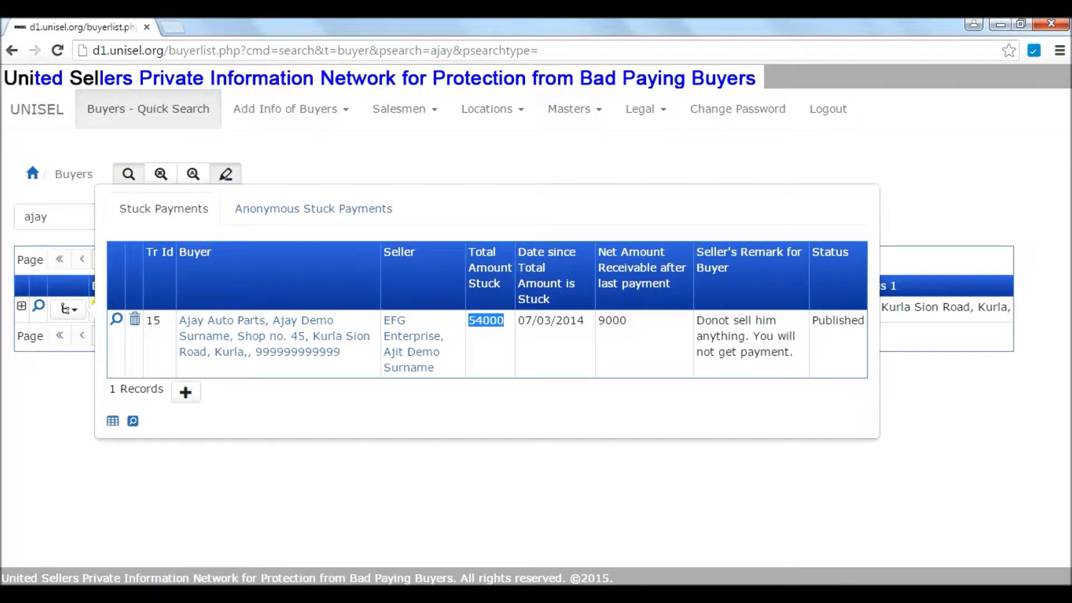
left_click_drag(586, 322, 518, 321)
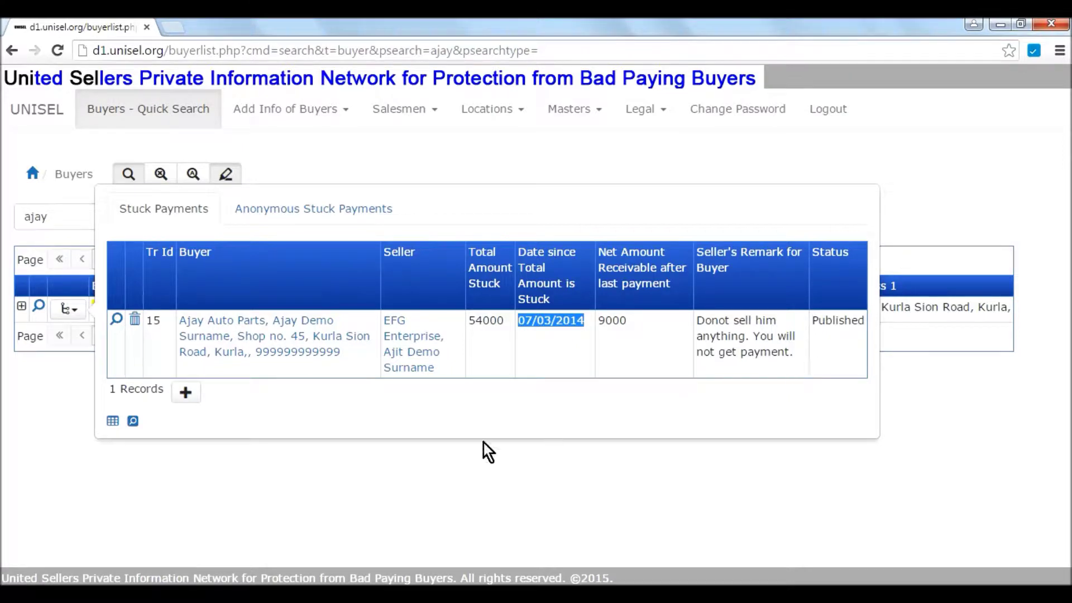
Examine the net amount receivable in each of Ajay Auto Parts' Anonymous Stuck Payments, and close the preview
left_click(302, 219)
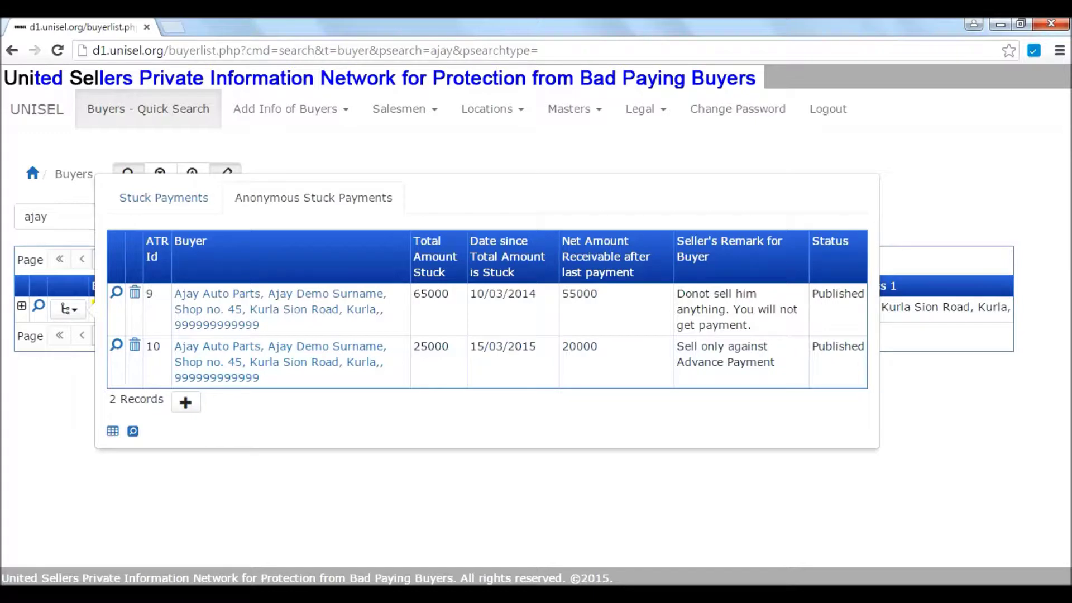
left_click_drag(595, 295, 563, 294)
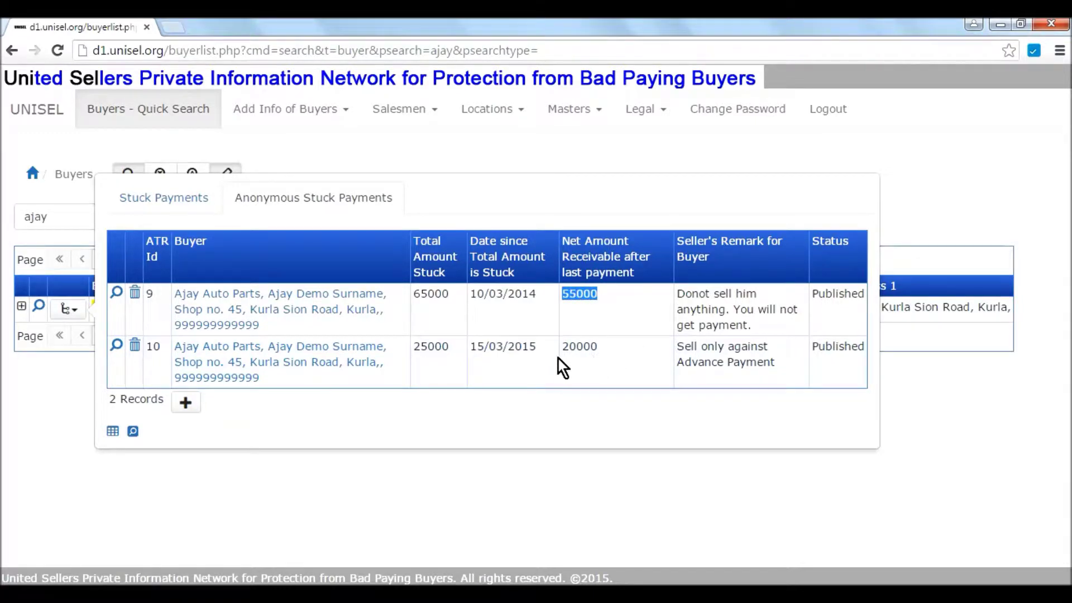
left_click(454, 350)
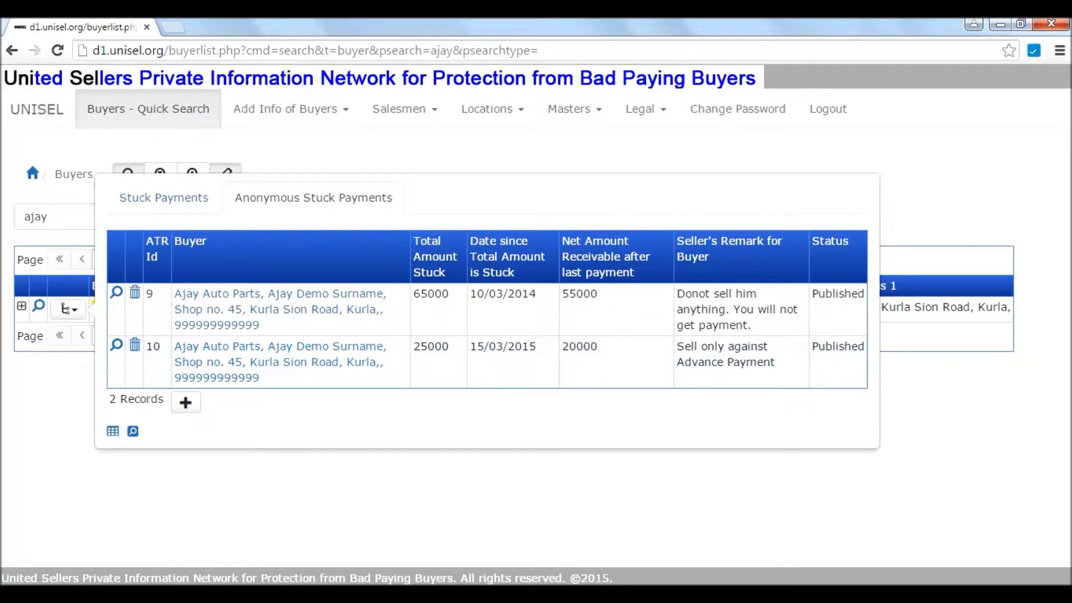
left_click_drag(596, 347, 562, 347)
left_click(427, 479)
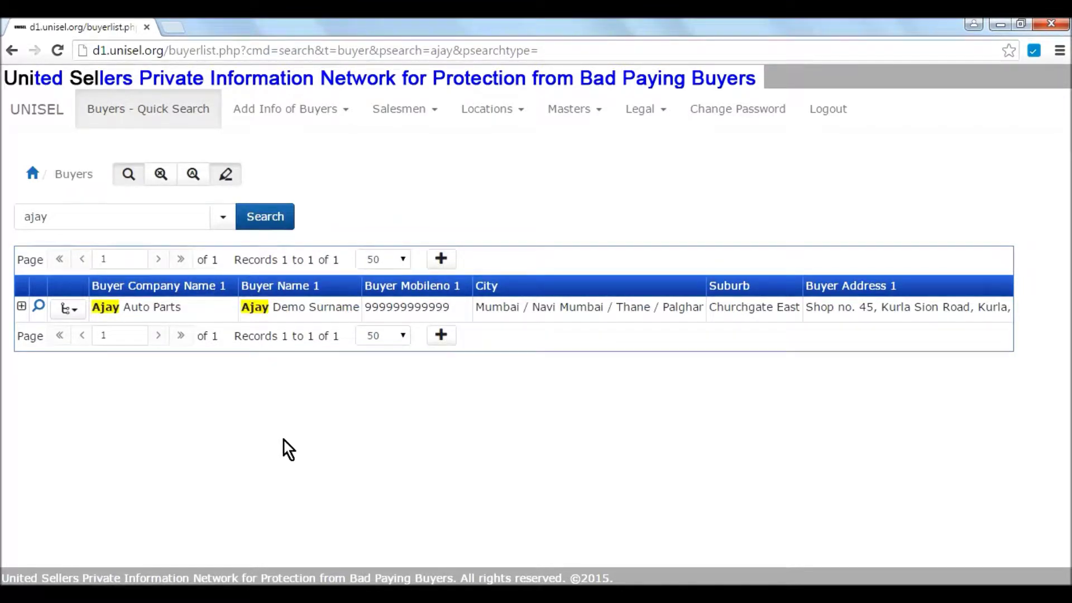
Clear the buyer search and open the form for adding a new salesman
left_click(163, 180)
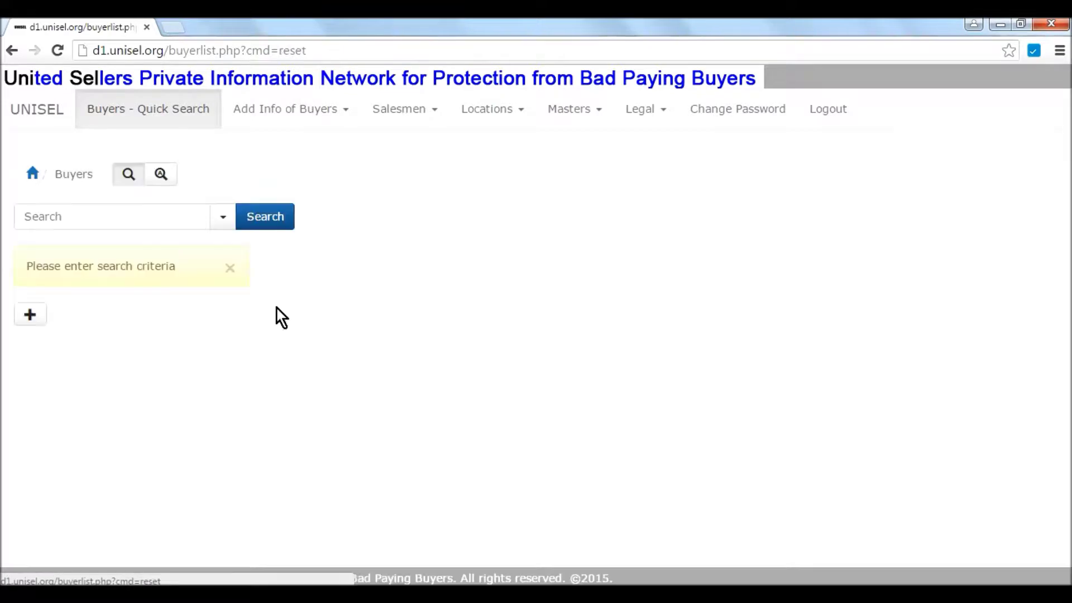
left_click(285, 123)
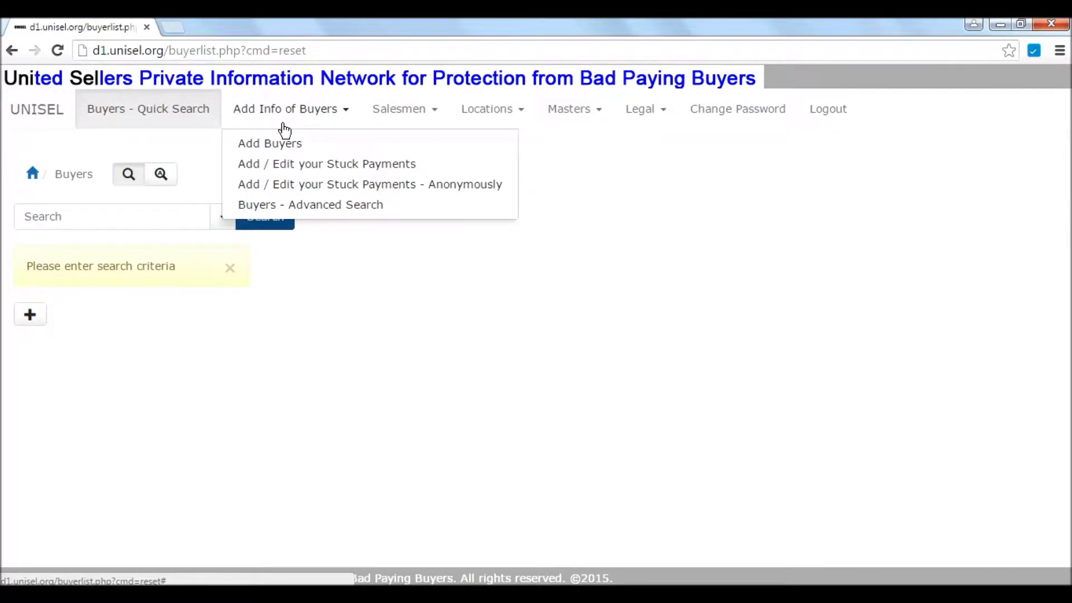
left_click(382, 118)
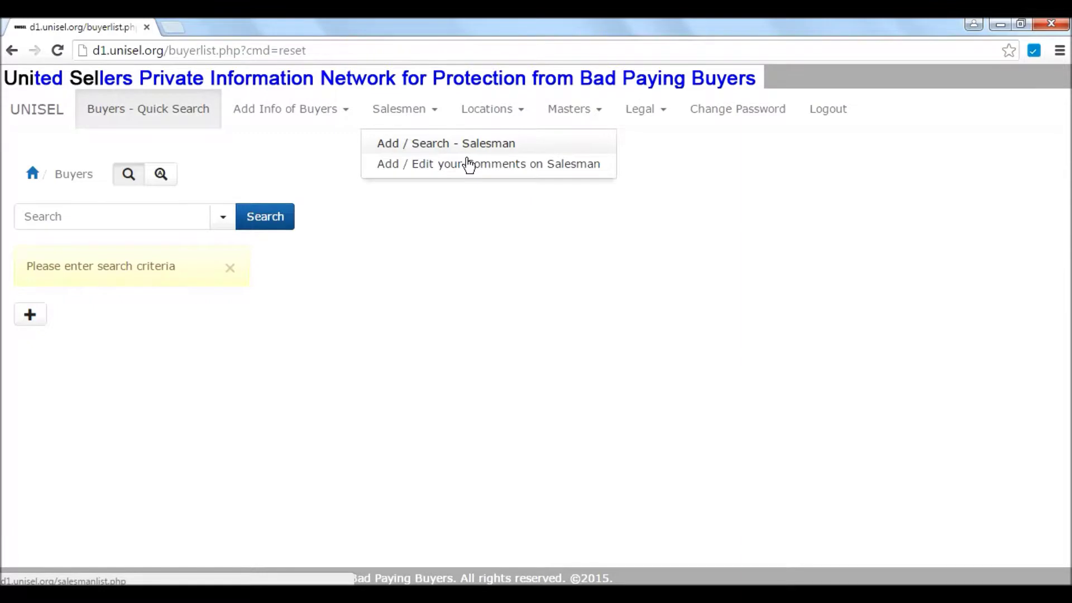
left_click(471, 163)
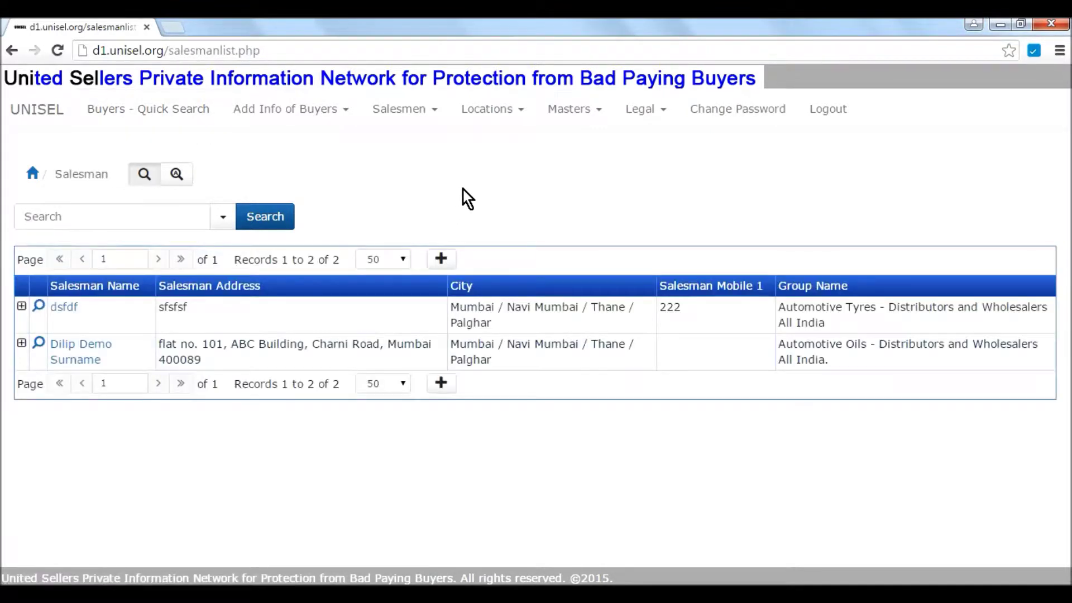
left_click(440, 261)
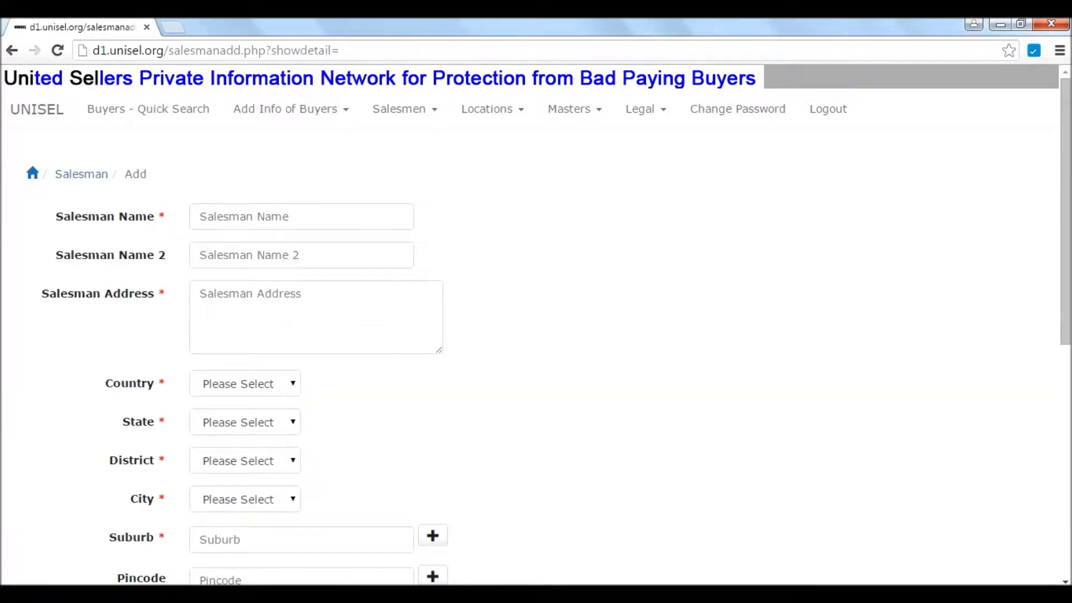
Copy the salesman's full name from the "Add salesman" section of the Notepad notes into the Salesman Name field
left_click(472, 519)
scroll(857, 441, "down", 2)
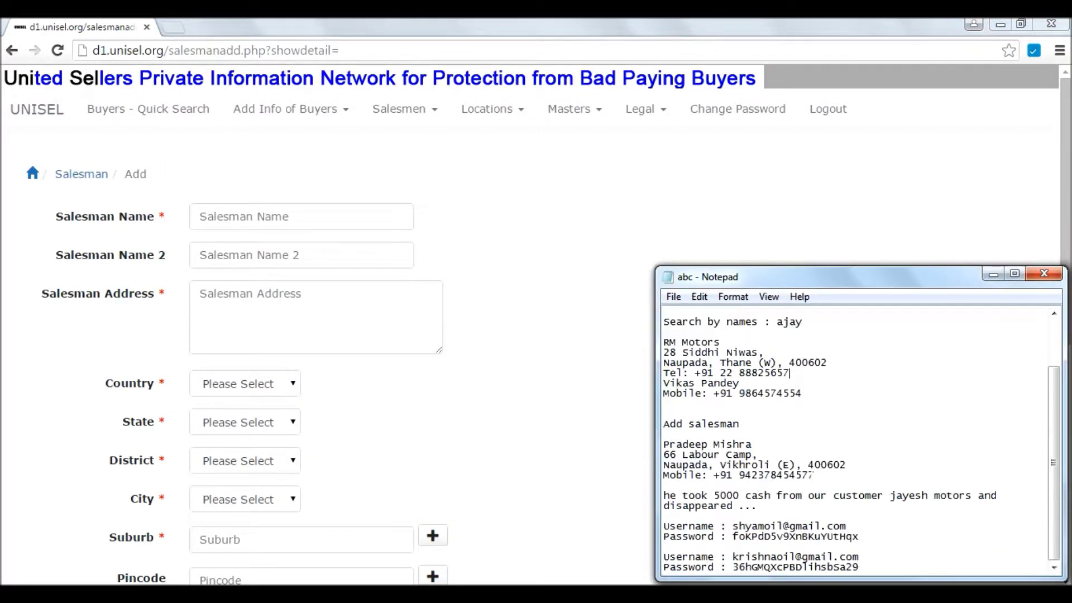
left_click_drag(752, 445, 663, 445)
key("ctrl+c")
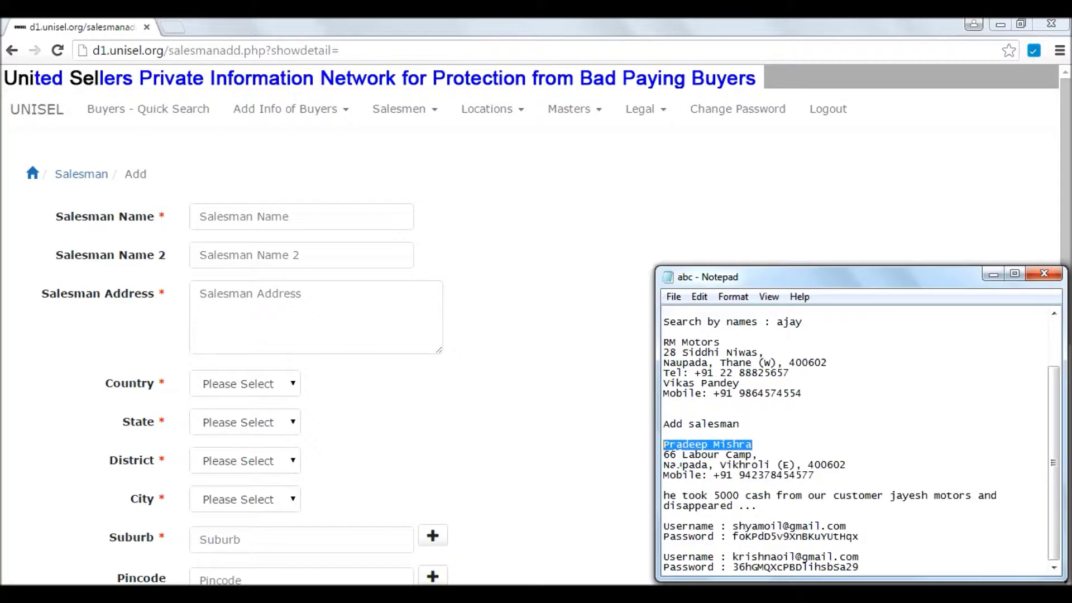
left_click(252, 224)
key("ctrl+v")
Copy the salesman's two-line address from the Notepad notes into the Salesman Address field
key("alt+Tab")
left_click_drag(847, 464, 663, 454)
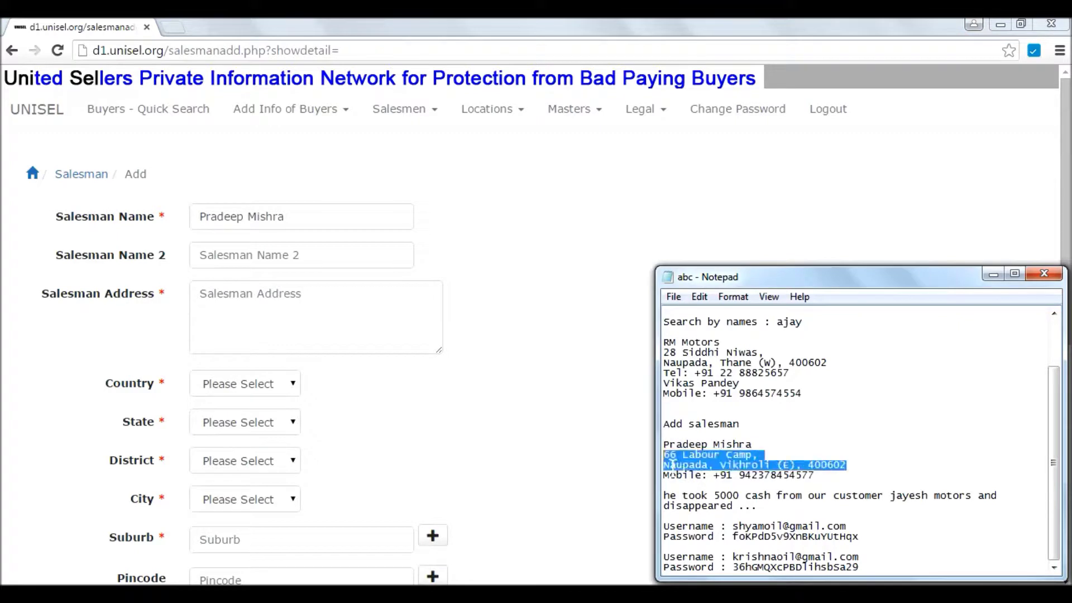
key("ctrl+c")
key("alt+Tab")
left_click(312, 321)
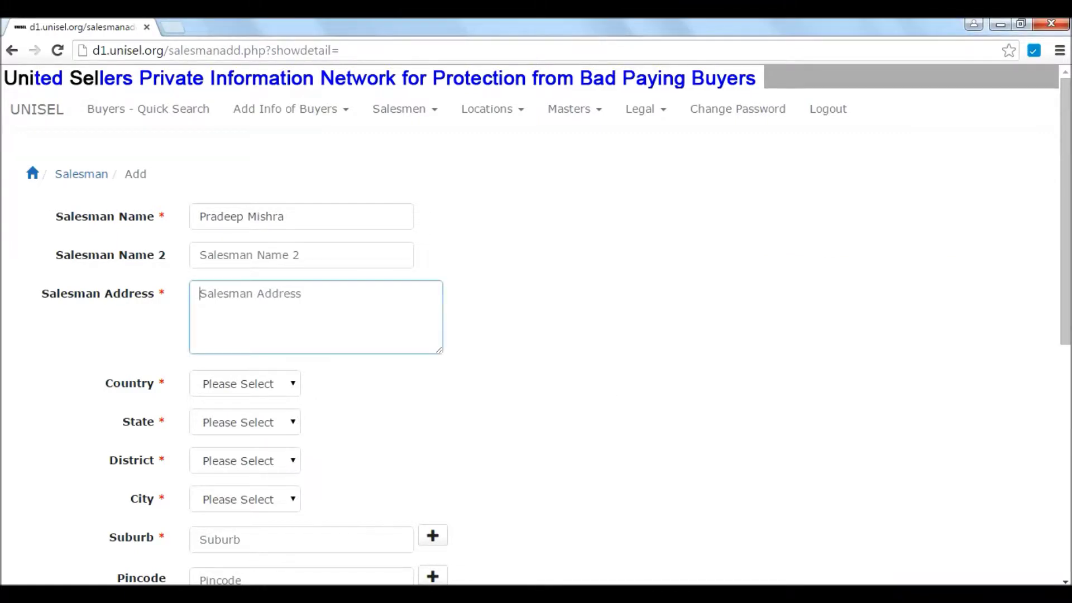
key("ctrl+v")
Copy the salesman's mobile number without the country code from the Notepad notes into the Salesman Mobile 1 field
key("alt+Tab")
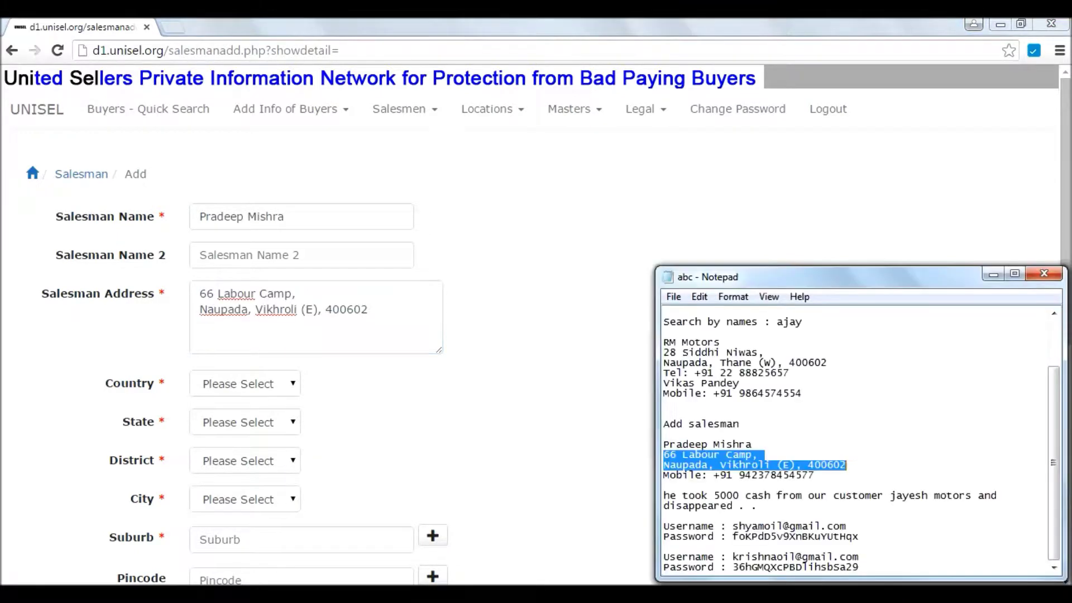
key("Down")
key("Down")
key("End")
key("shift+Left")
key("shift+Left")
key("shift+Left")
key("shift+Left")
key("shift+Left")
key("shift+Left")
key("shift+Left")
key("shift+Left")
key("shift+Left")
key("shift+Left")
key("shift+Left")
key("shift+Left")
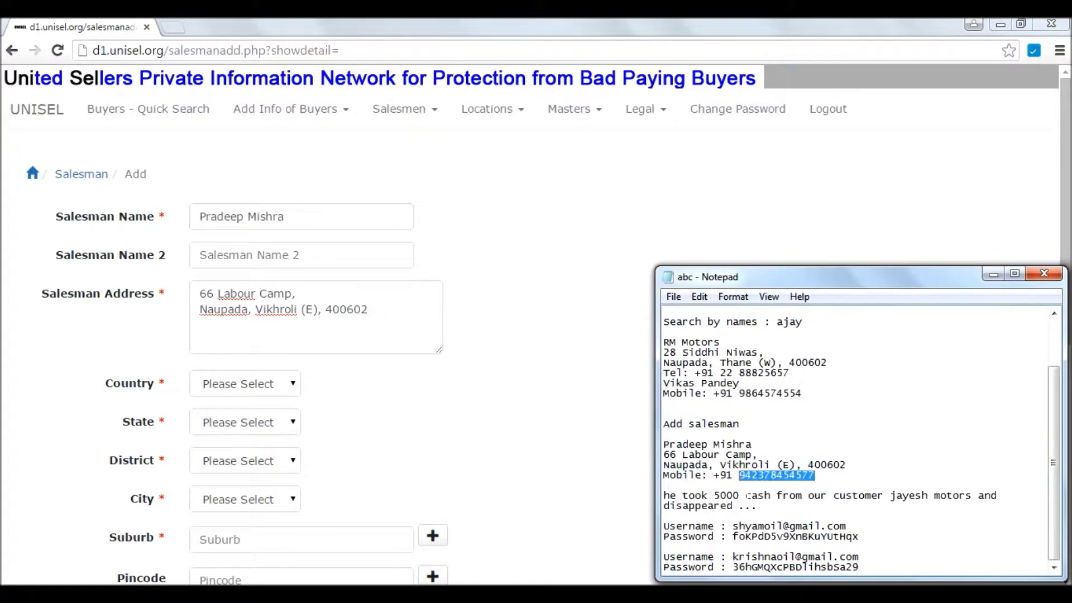
key("ctrl+c")
key("alt+Tab")
scroll(548, 444, "down", 5)
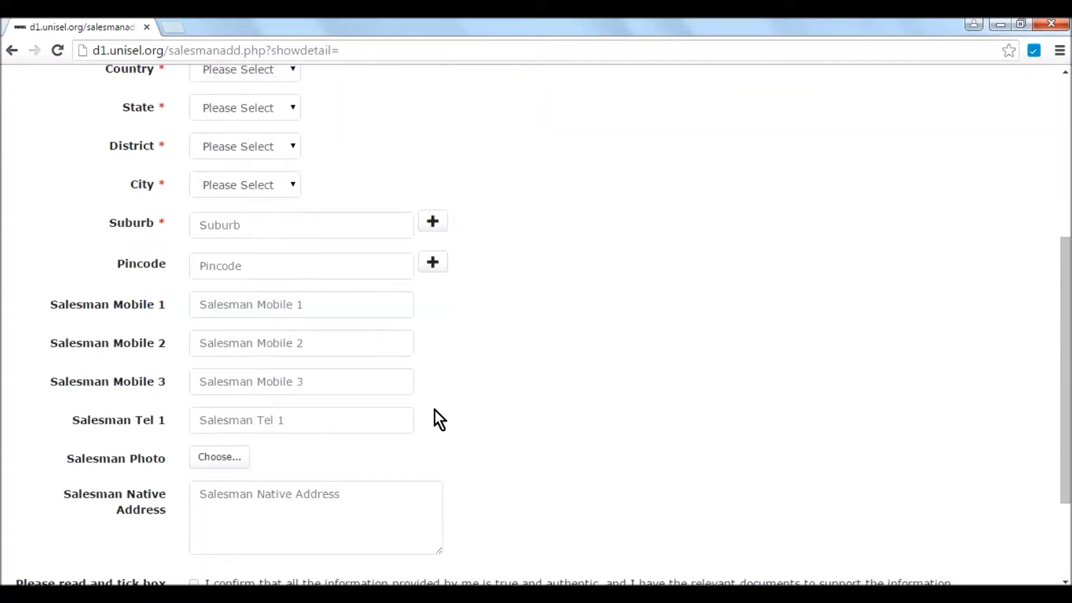
left_click(223, 305)
key("ctrl+v")
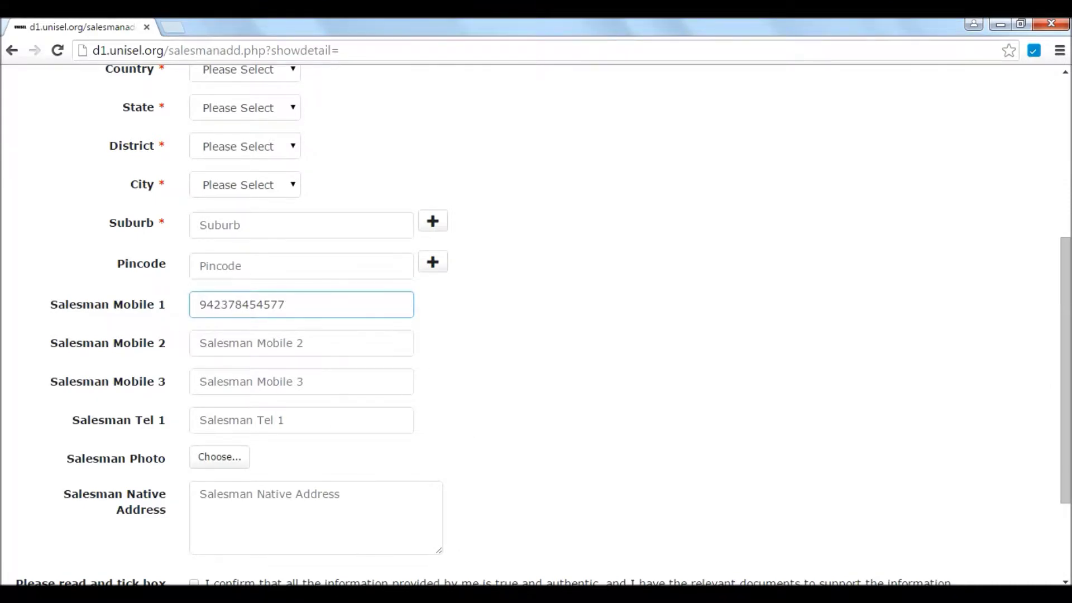
Accept the confirmation statement on the salesman form and try to add the record
key("alt+Tab")
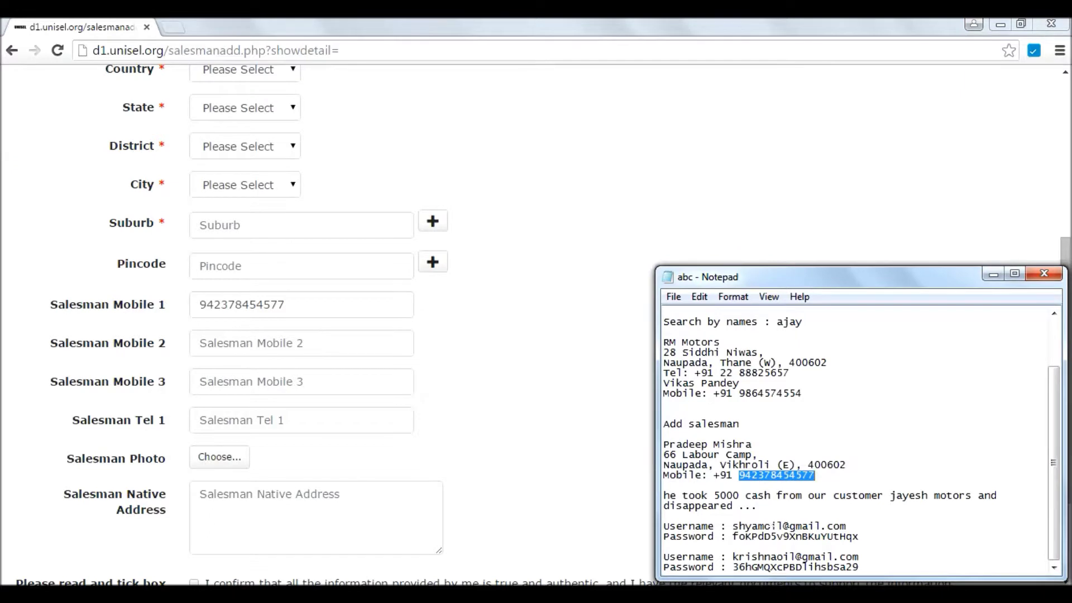
left_click(583, 464)
scroll(584, 458, "down", 3)
left_click(194, 442)
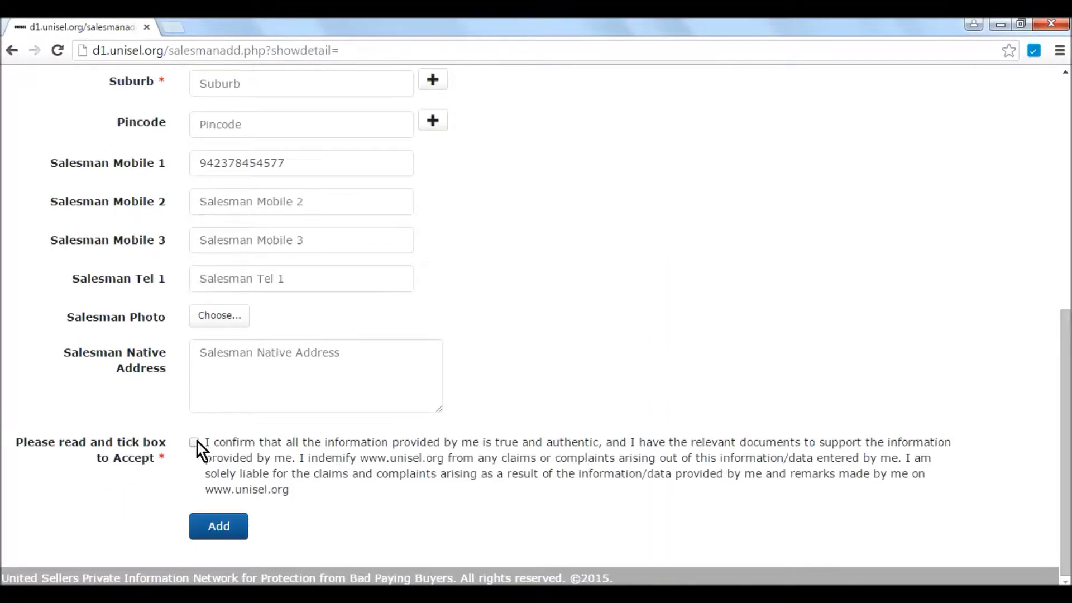
left_click(229, 538)
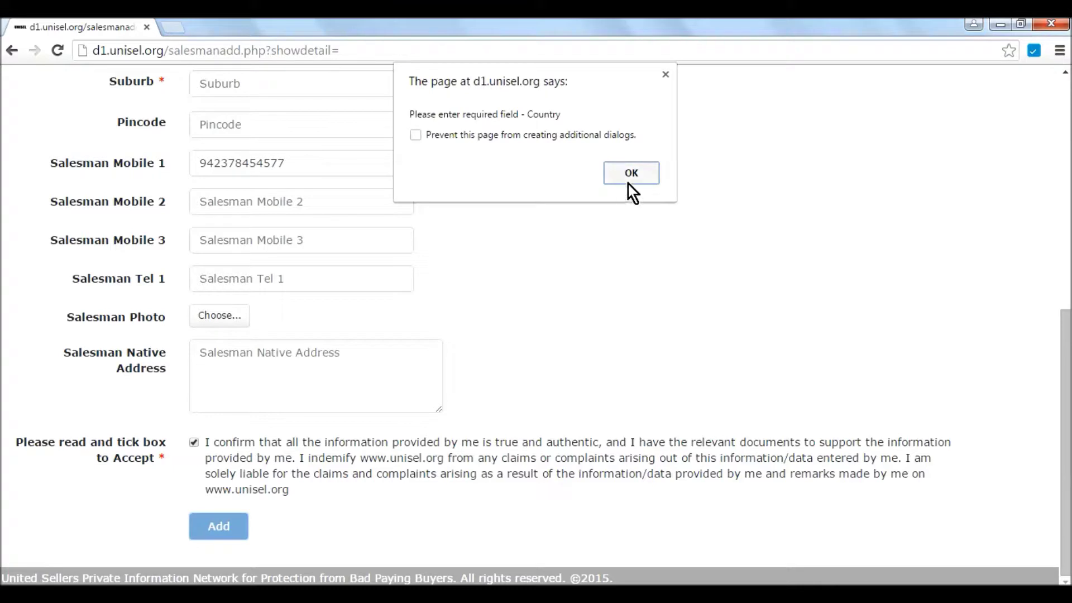
left_click(628, 184)
Set the salesman's country to India, state to Maharashtra, district to Mumbai and city to Mumbai / Navi Mumbai / Thane / Palghar
left_click(289, 333)
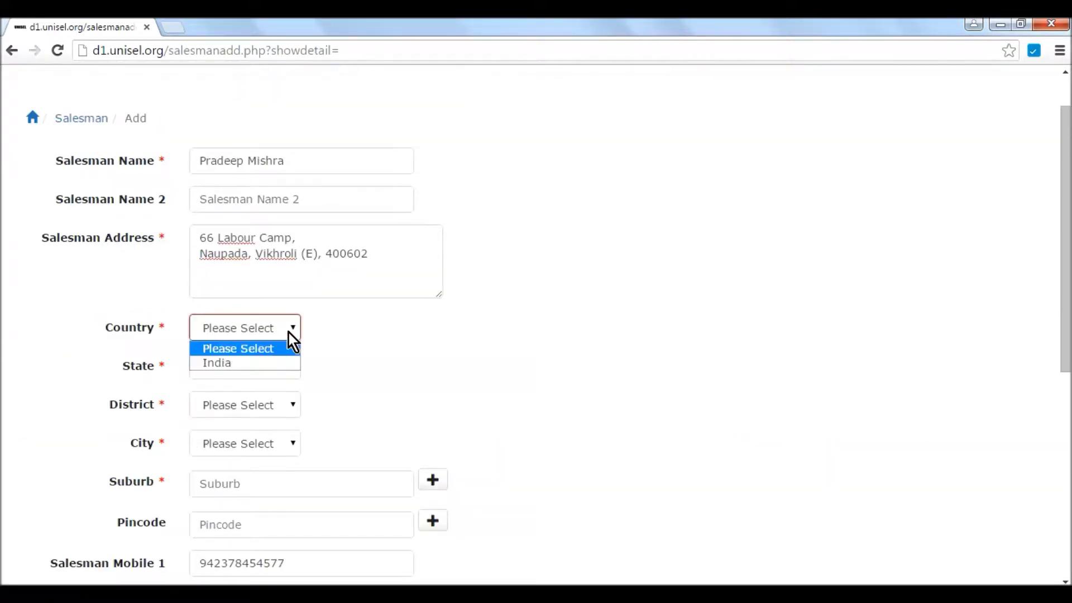
left_click(263, 363)
left_click(264, 370)
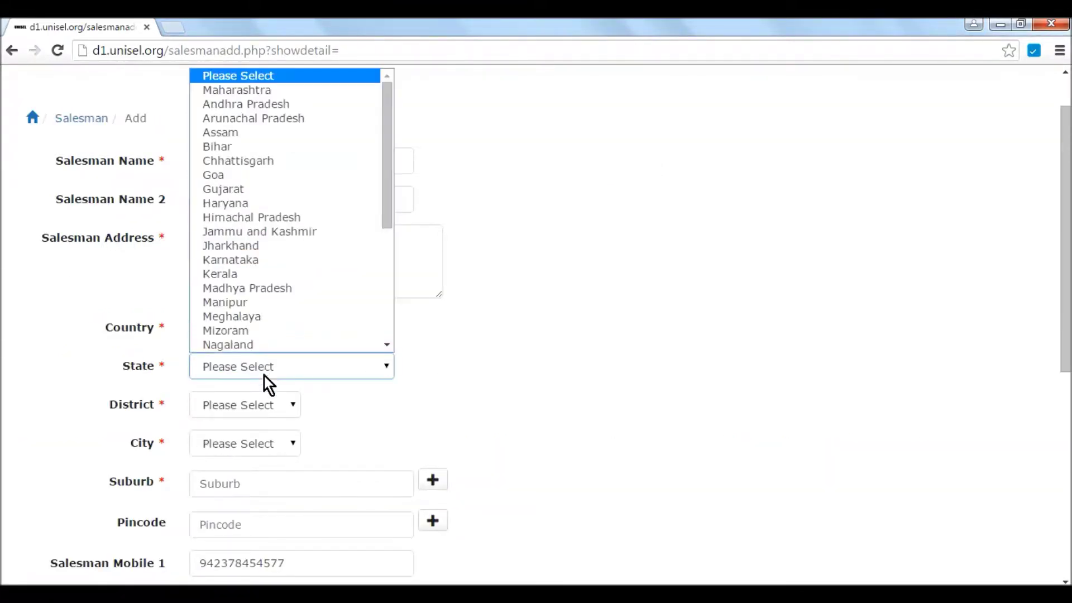
left_click(230, 92)
left_click(271, 403)
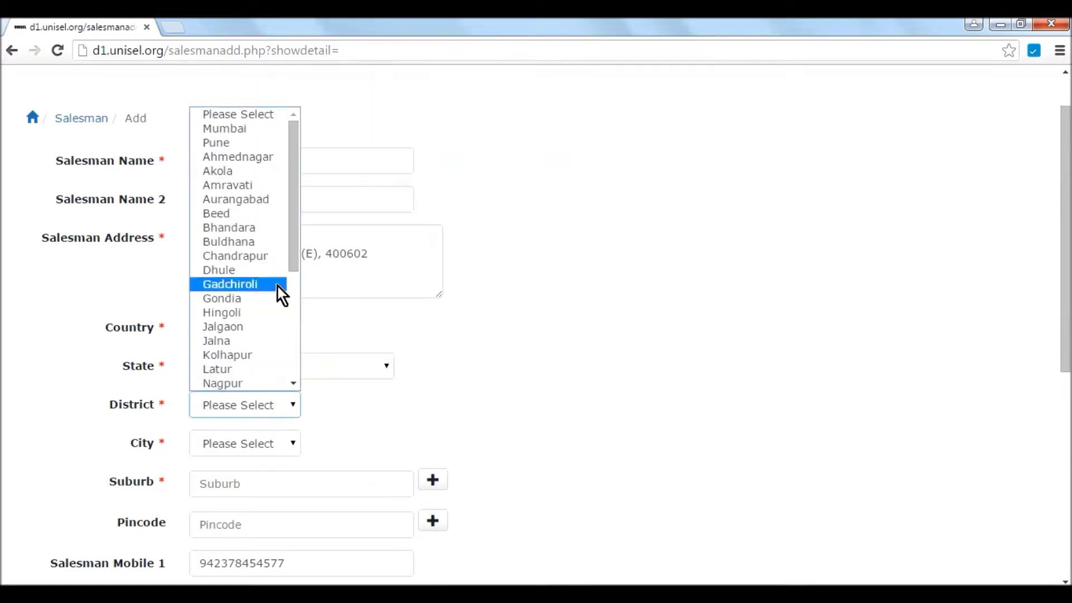
left_click(248, 132)
left_click(284, 440)
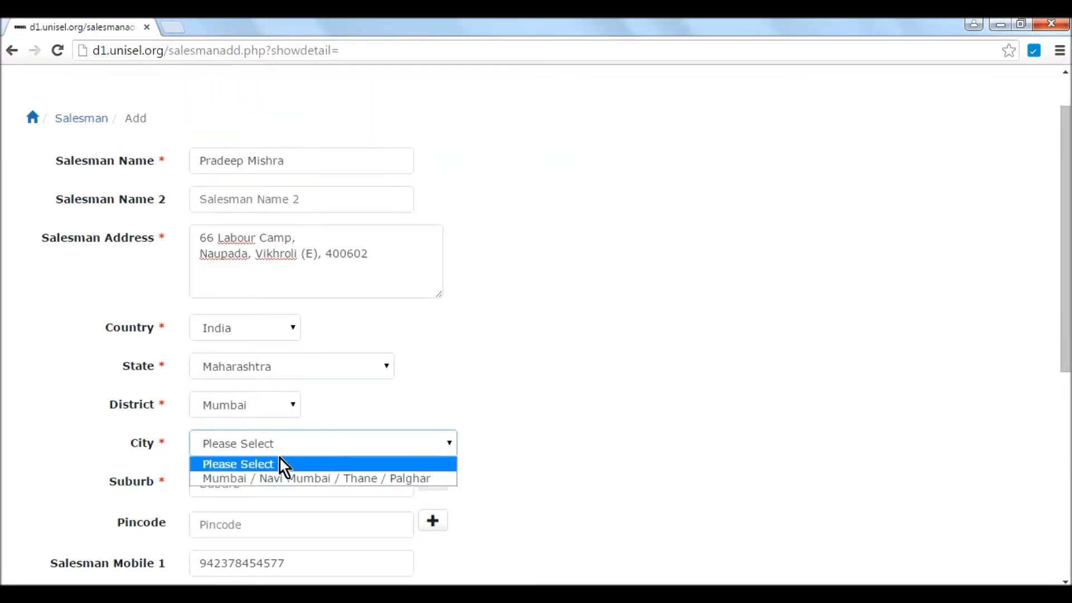
left_click(279, 479)
Set the salesman's suburb to Vikhroli East from the suggestions for "vik"
left_click(738, 416)
scroll(738, 416, "down", 3)
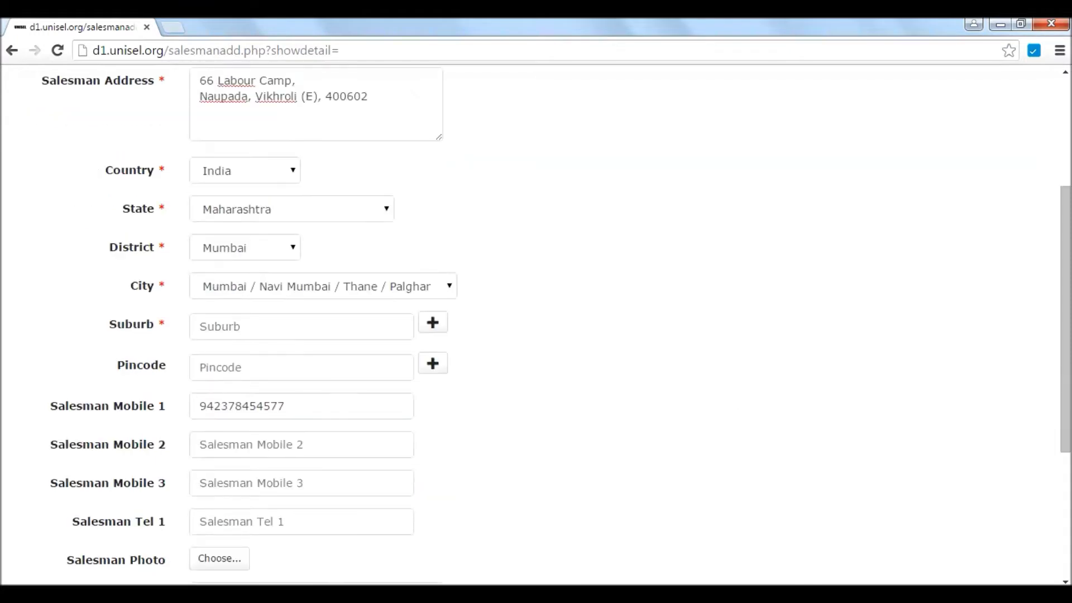
left_click(200, 326)
type("vik")
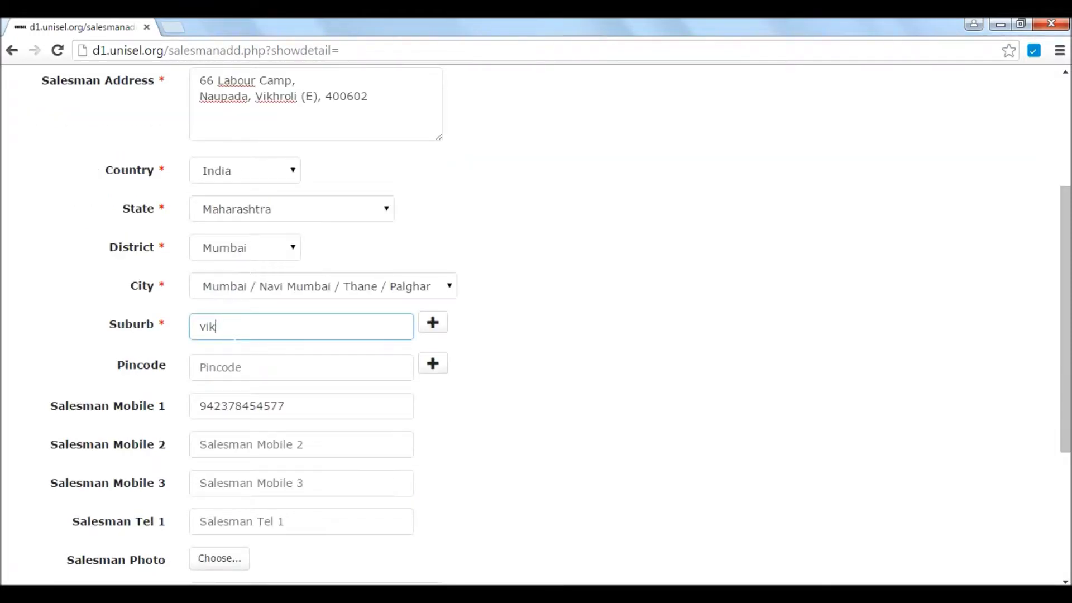
left_click(250, 355)
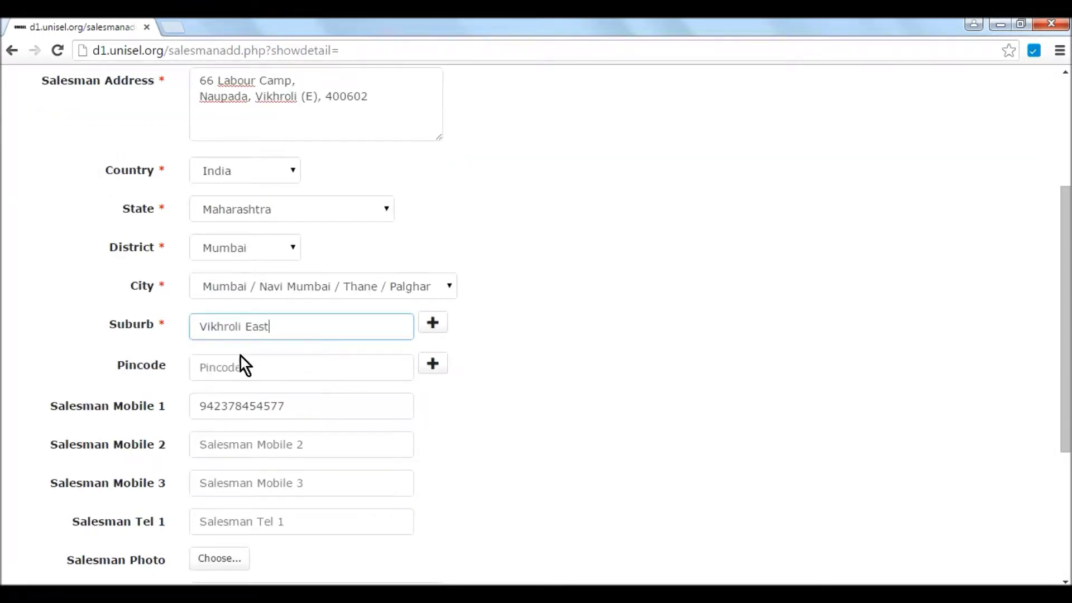
Enter the salesman's pincode from the matching suggestion and add the salesman record
left_click(200, 367)
type("400602")
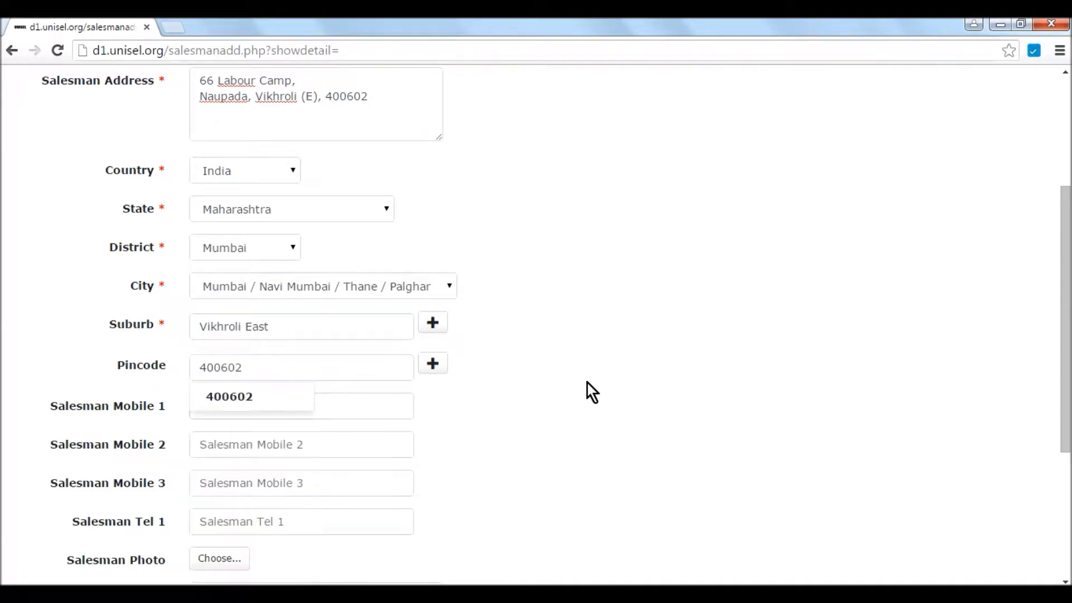
left_click(285, 411)
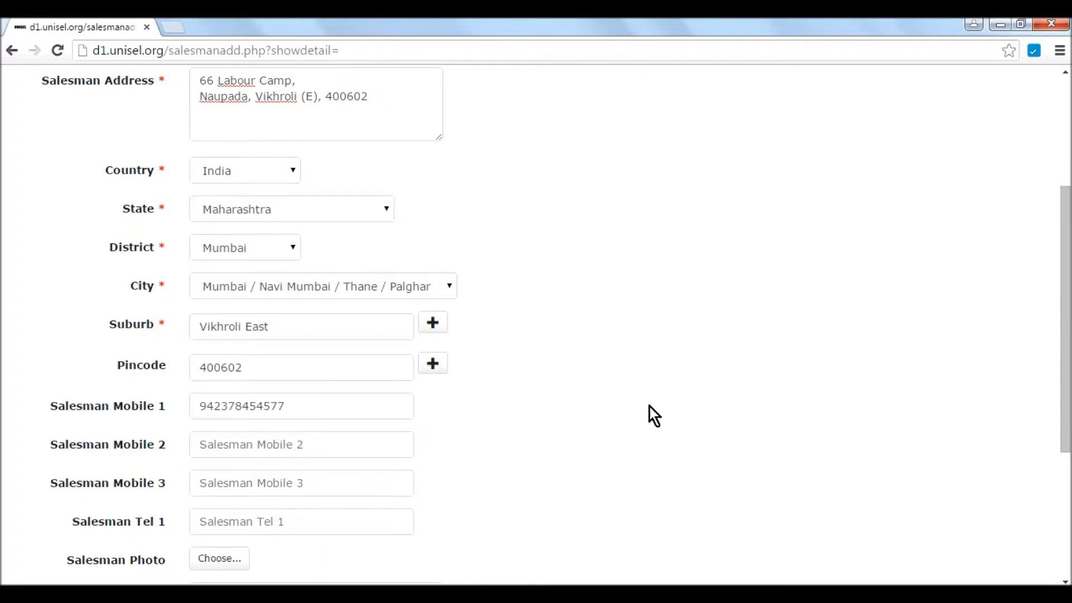
scroll(648, 413, "down", 4)
left_click(219, 526)
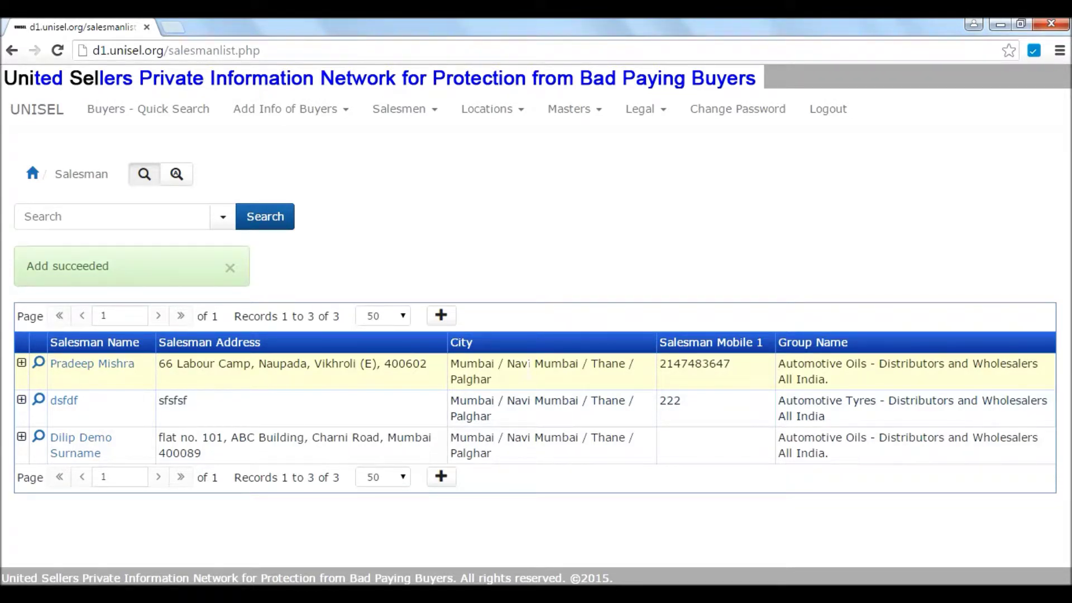
Start a new salesman review and select the newly added Vikhroli (E) salesman as its subject
left_click(434, 109)
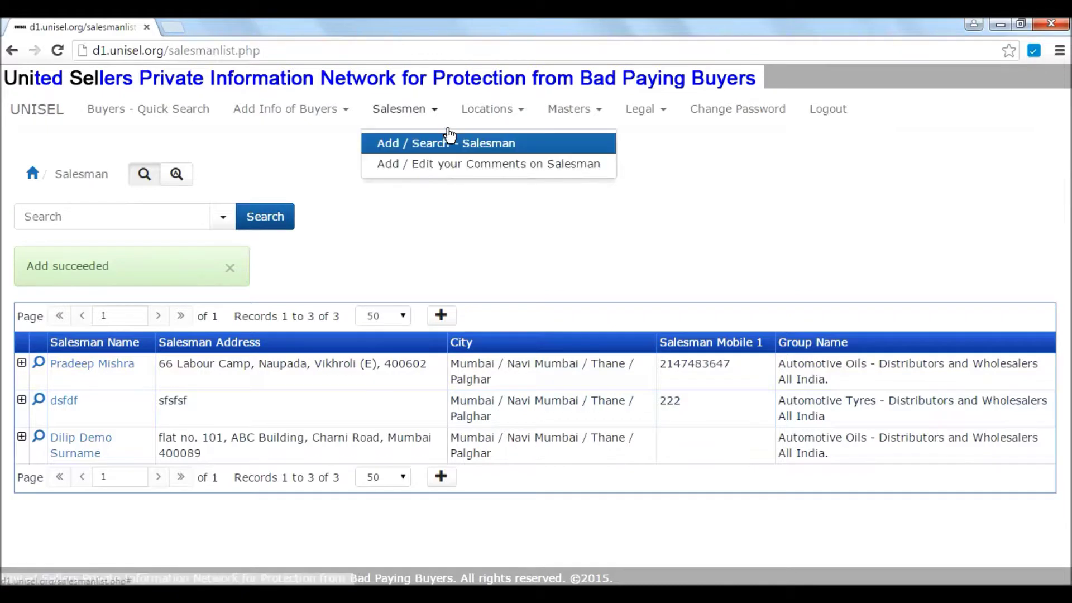
left_click(437, 169)
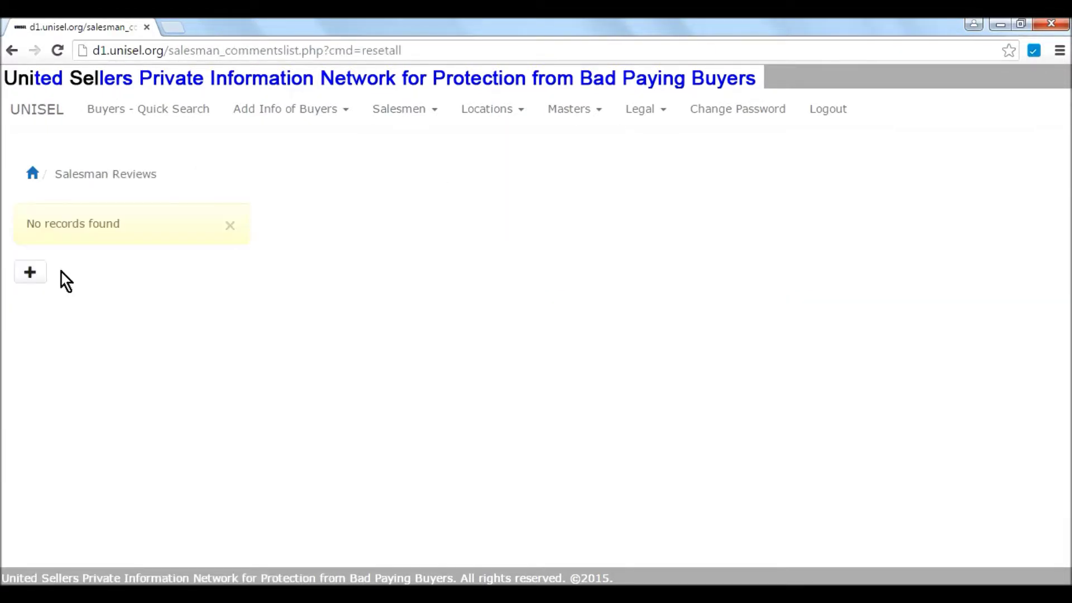
left_click(47, 284)
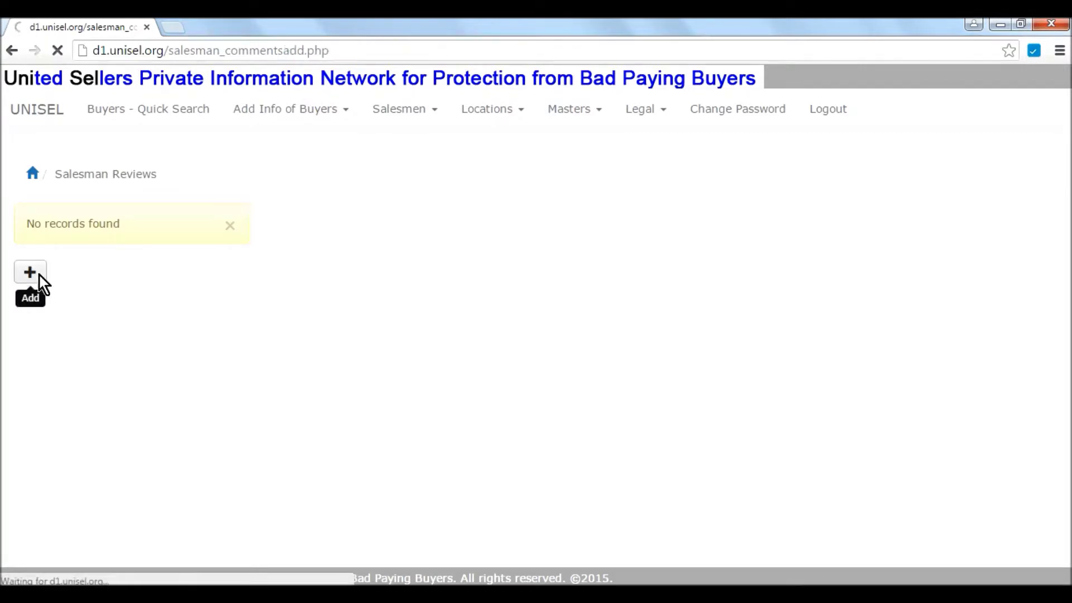
left_click(258, 217)
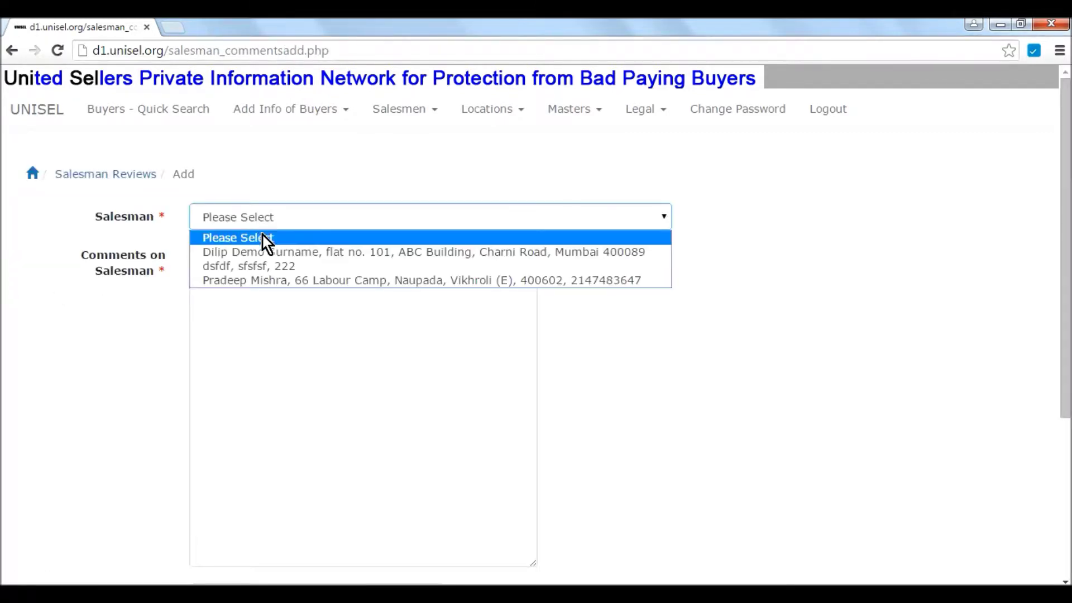
left_click(260, 280)
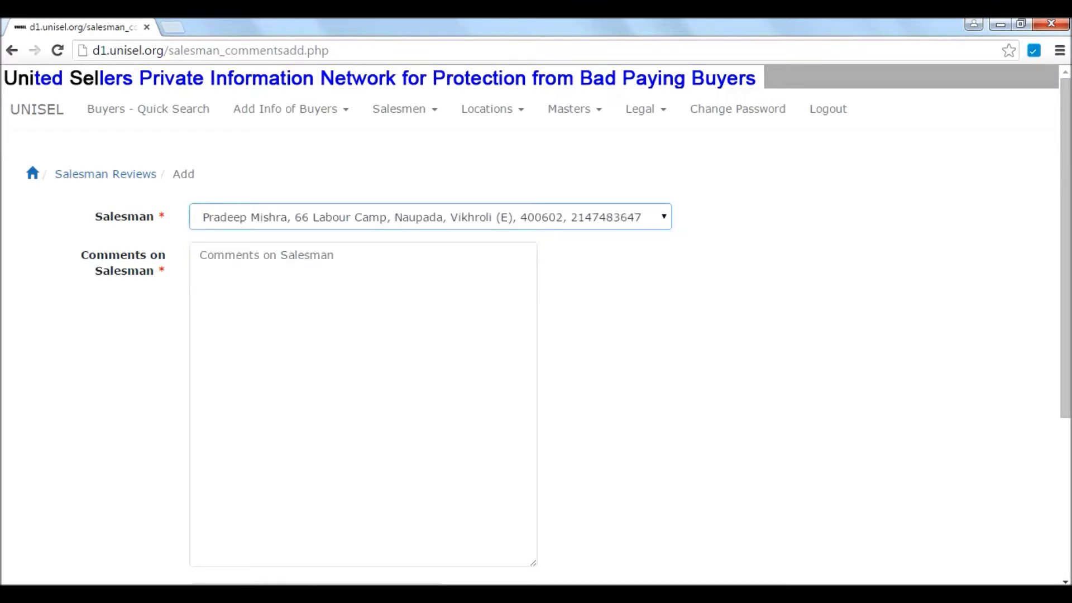
Copy the remark about the 5000 cash taken from jayesh motors from the Notepad notes into the salesman comments
left_click(199, 255)
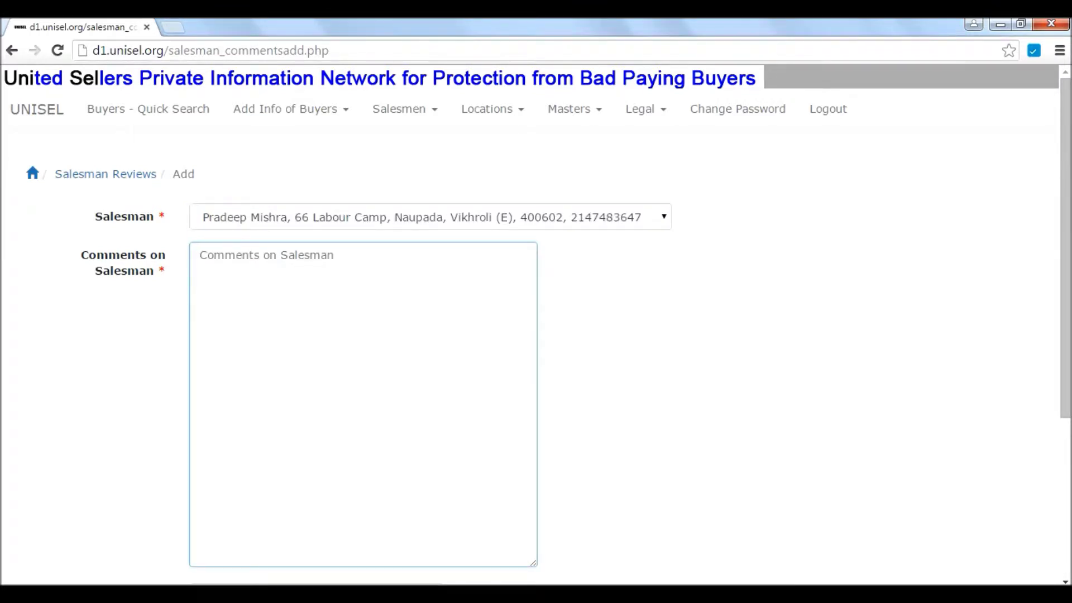
key("alt+Tab")
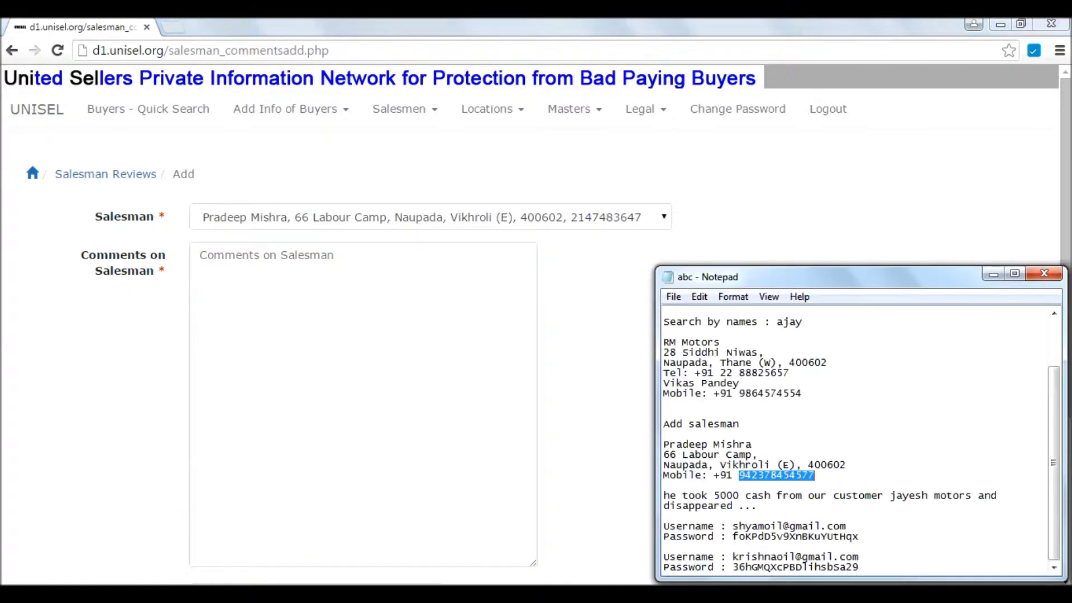
left_click_drag(758, 506, 663, 496)
key("ctrl+c")
key("alt+Tab")
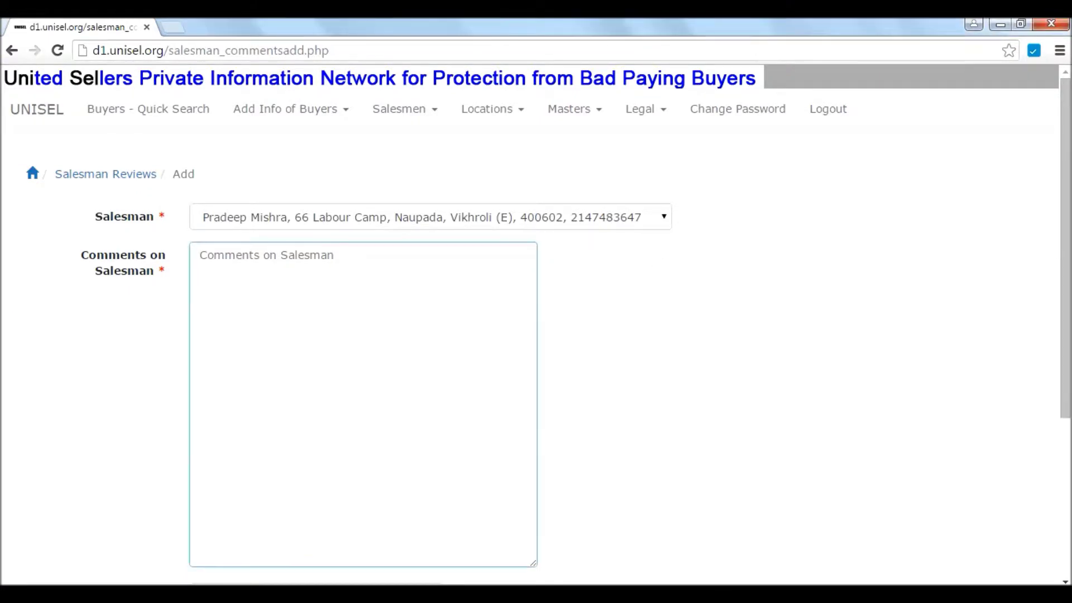
key("ctrl+v")
Leave the YouTube video link empty, accept the confirmation statement and add the salesman review
scroll(630, 415, "down", 5)
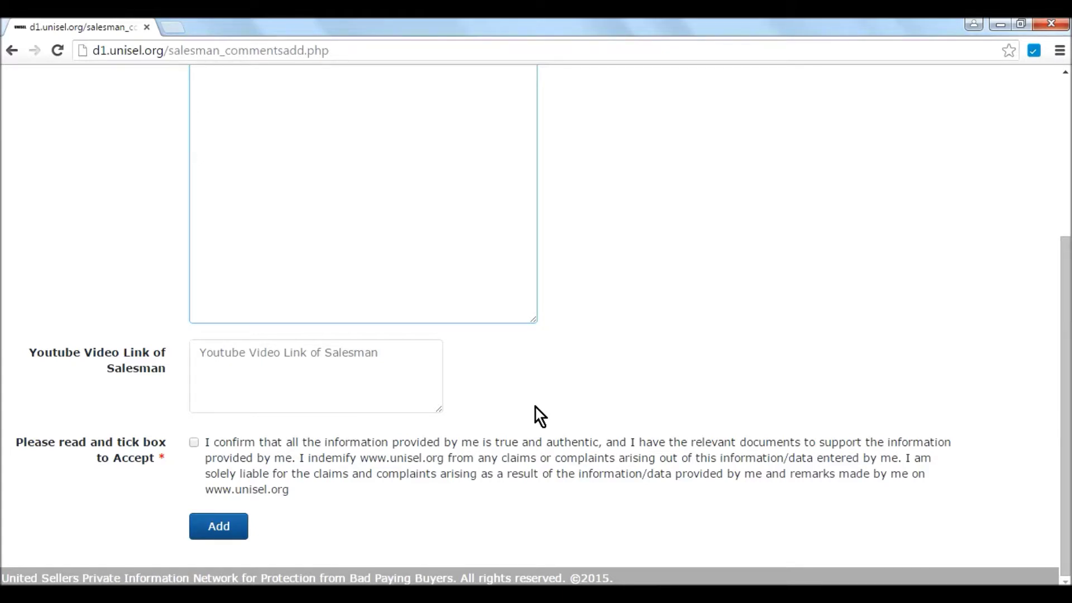
left_click(316, 375)
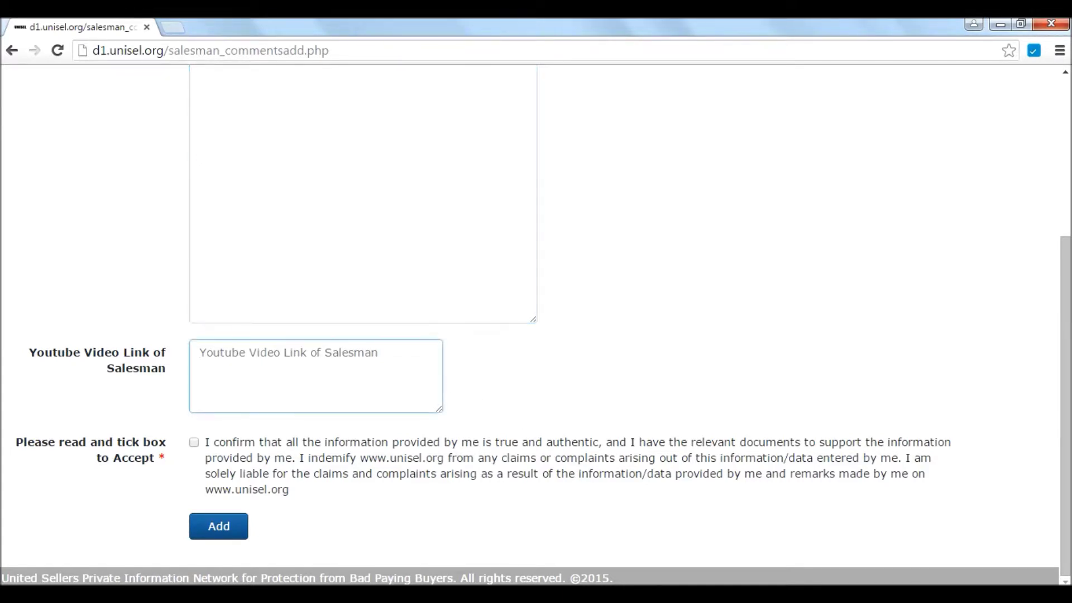
left_click(195, 444)
left_click(223, 533)
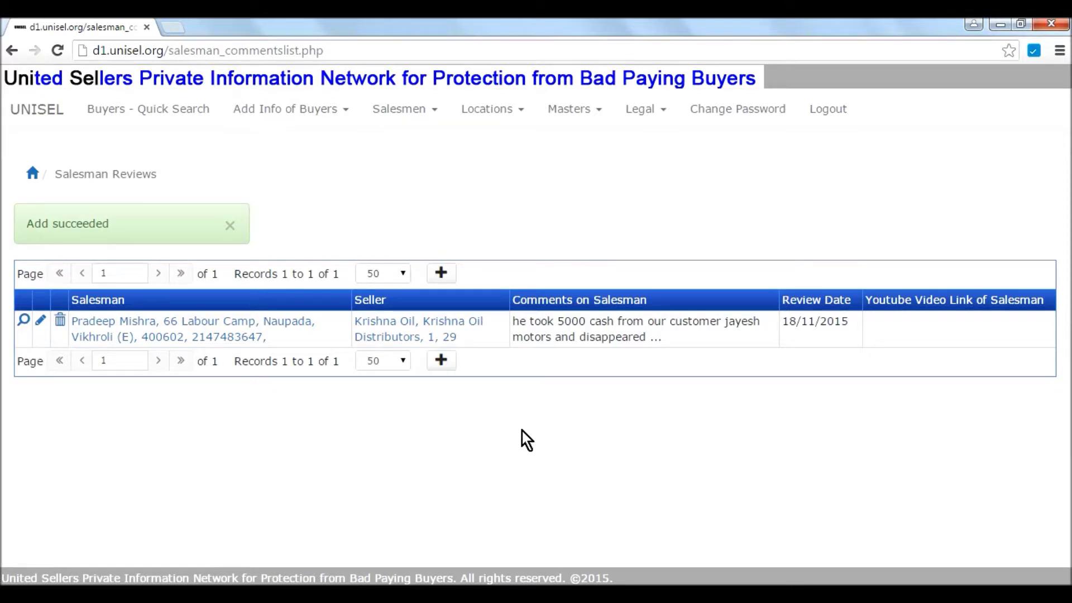
Search the salesman list by the new salesman's first name and expand his record to view the reviews
left_click(405, 109)
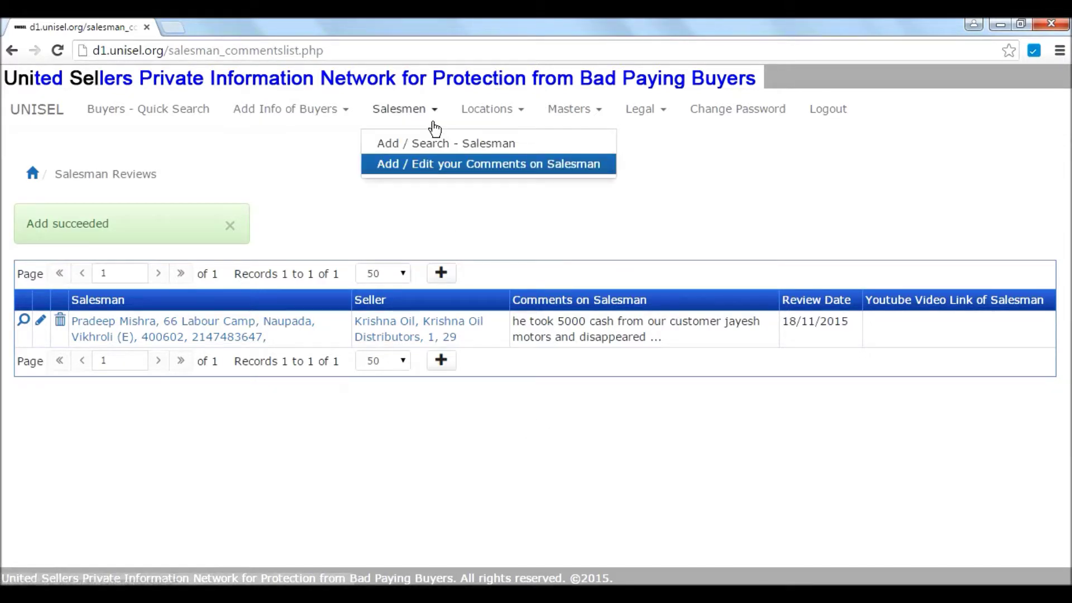
left_click(426, 155)
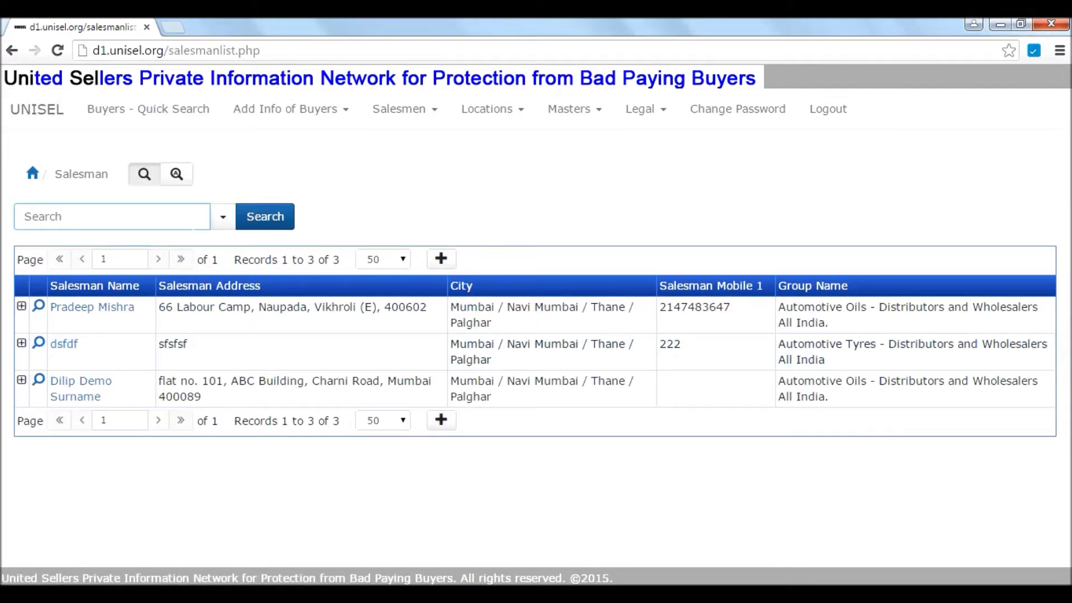
type("pradeep")
left_click(268, 220)
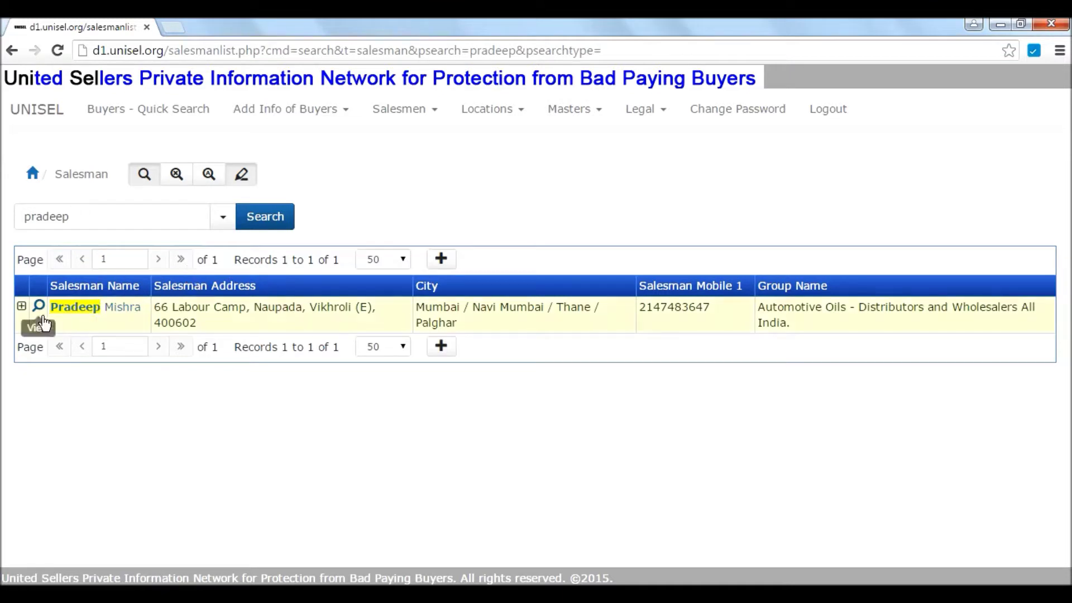
left_click(21, 307)
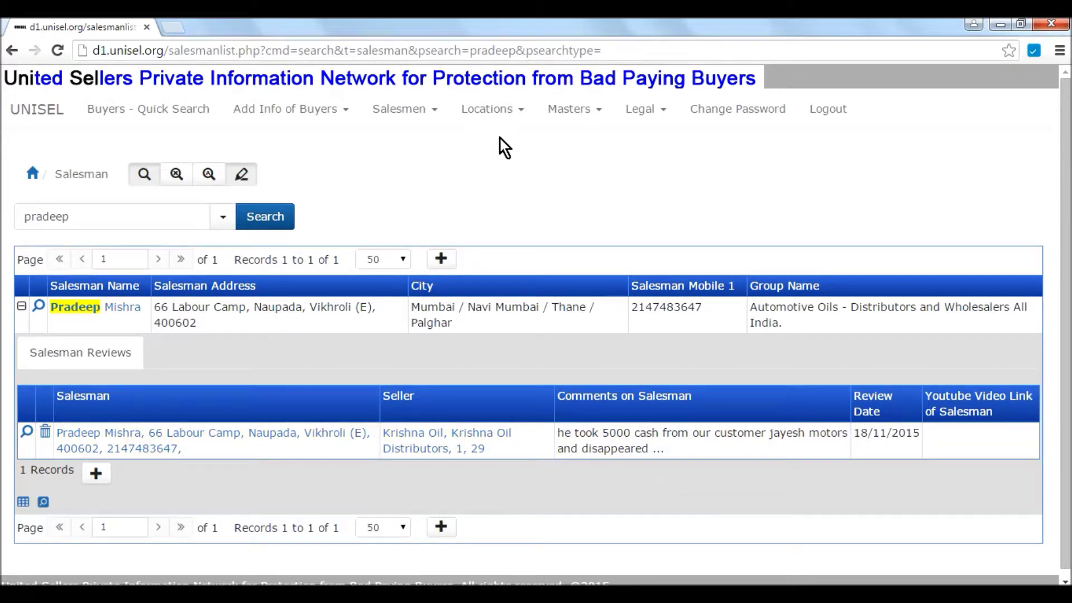
Open the form for adding a suburb and fill in the city Pune and the suburb Peth
left_click(505, 112)
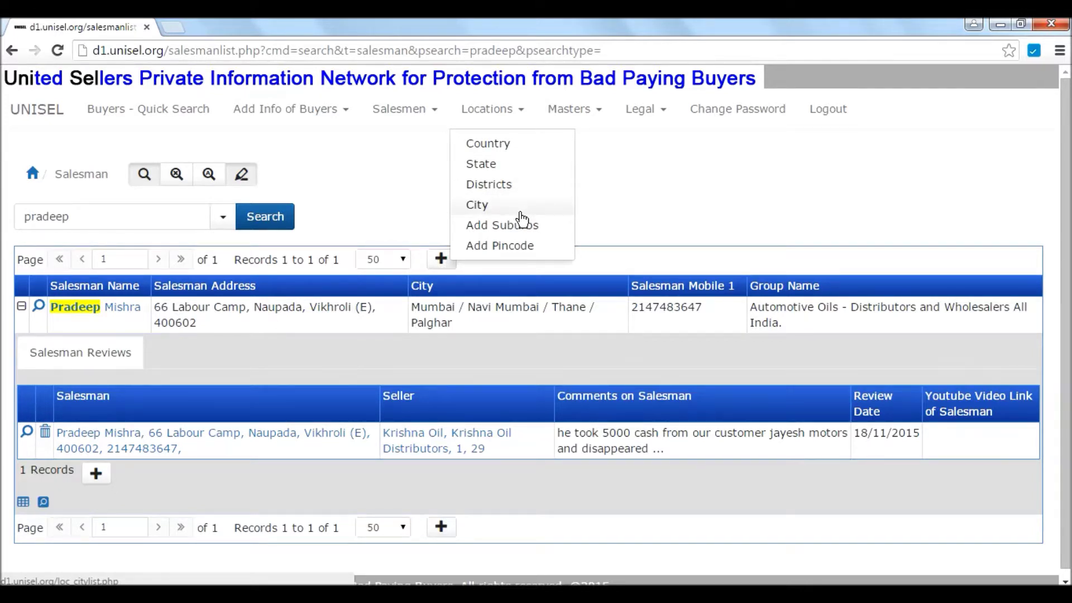
left_click(544, 233)
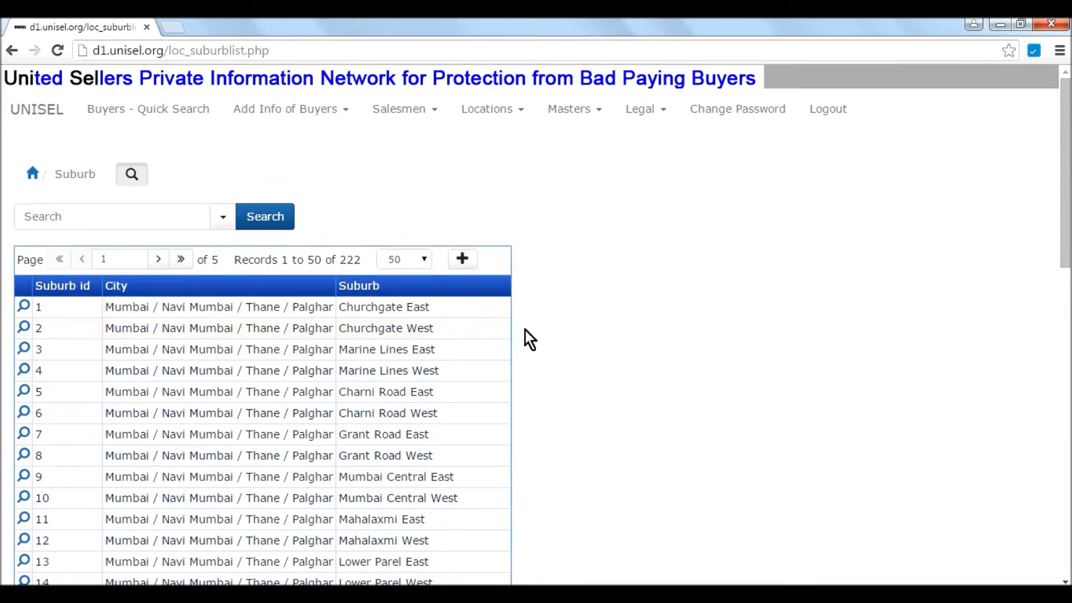
left_click(470, 276)
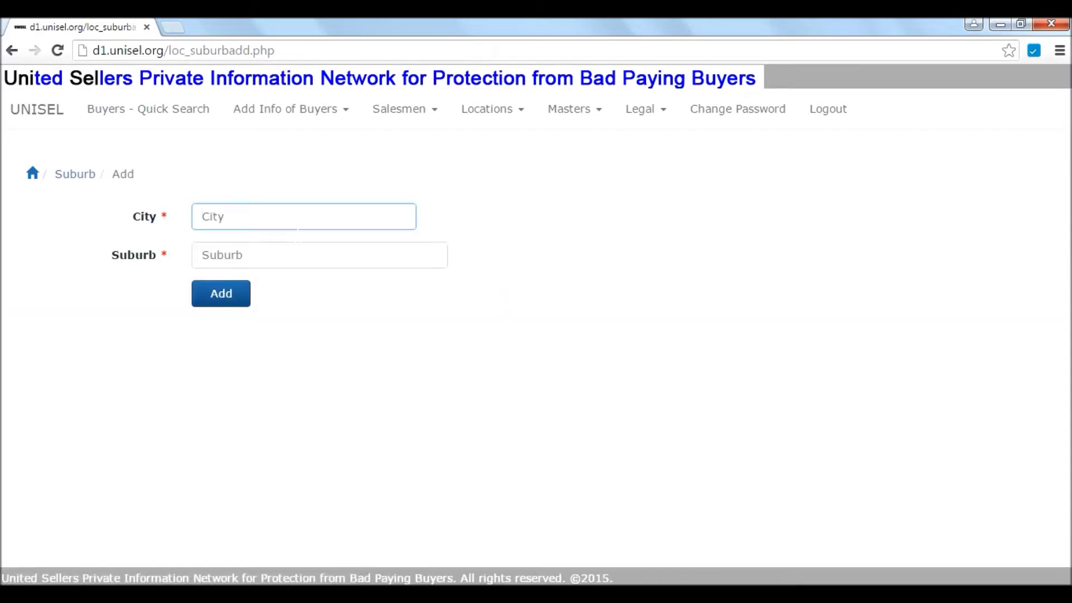
type("Pune")
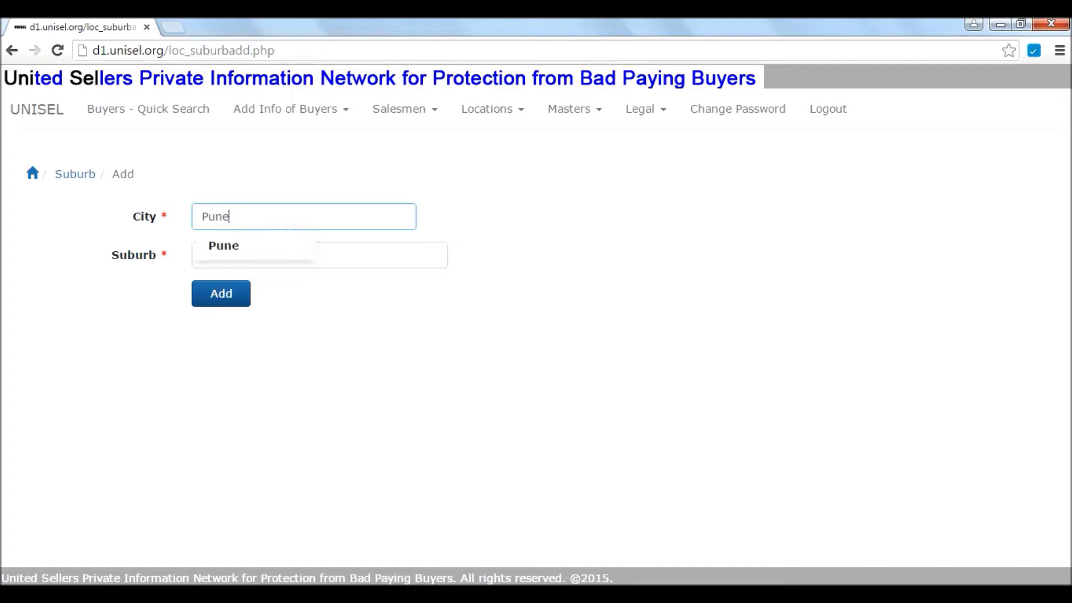
left_click(273, 242)
key("Tab")
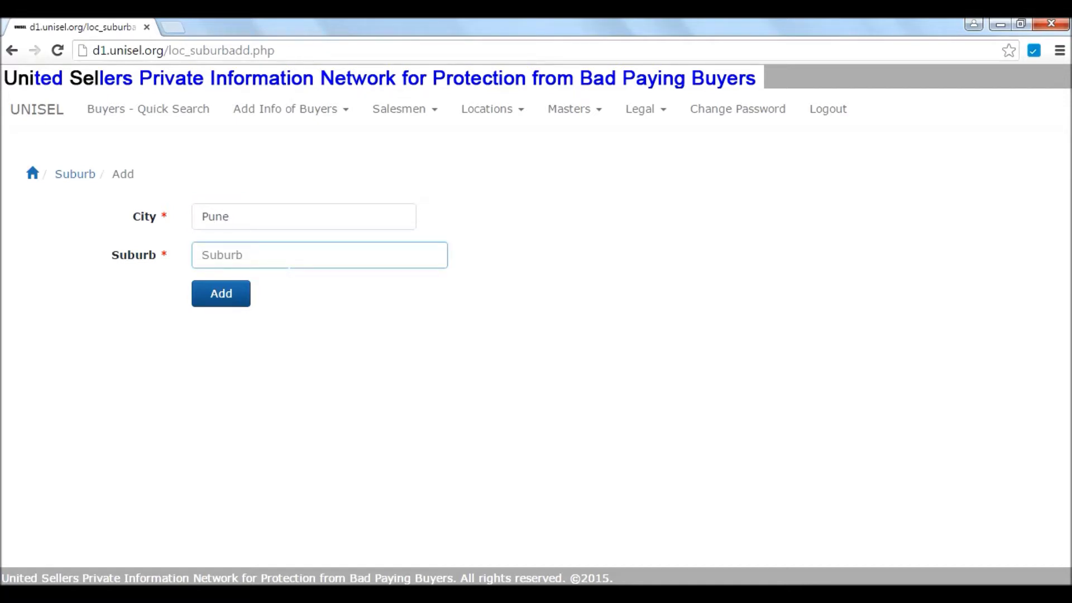
type("Peth")
Open the pincode list and its form for adding a pincode, keeping India as the country
mouse_move(527, 128)
left_click(540, 261)
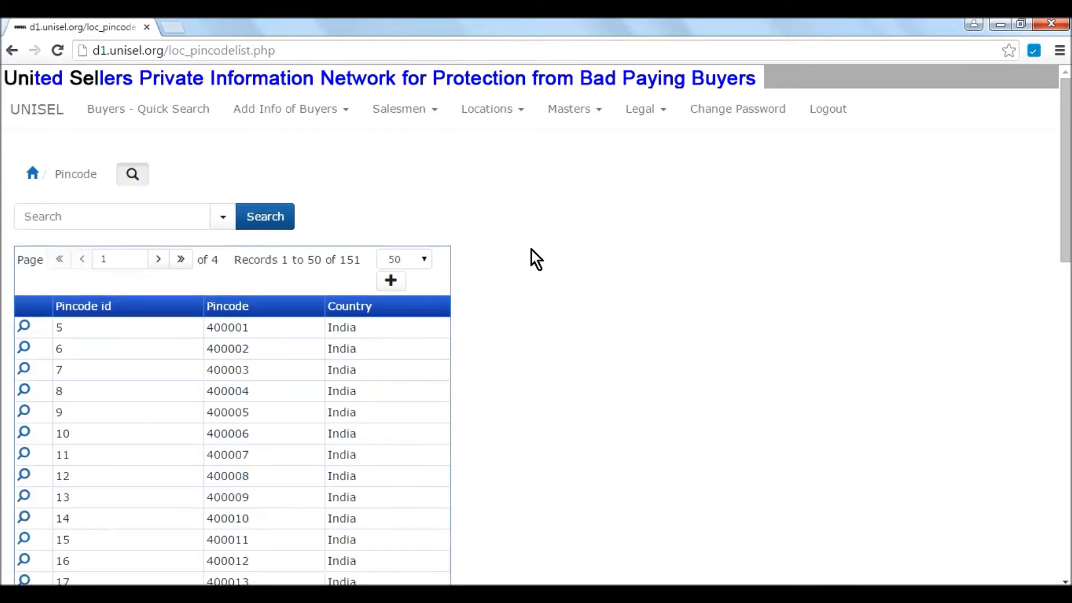
scroll(541, 256, "down", 3)
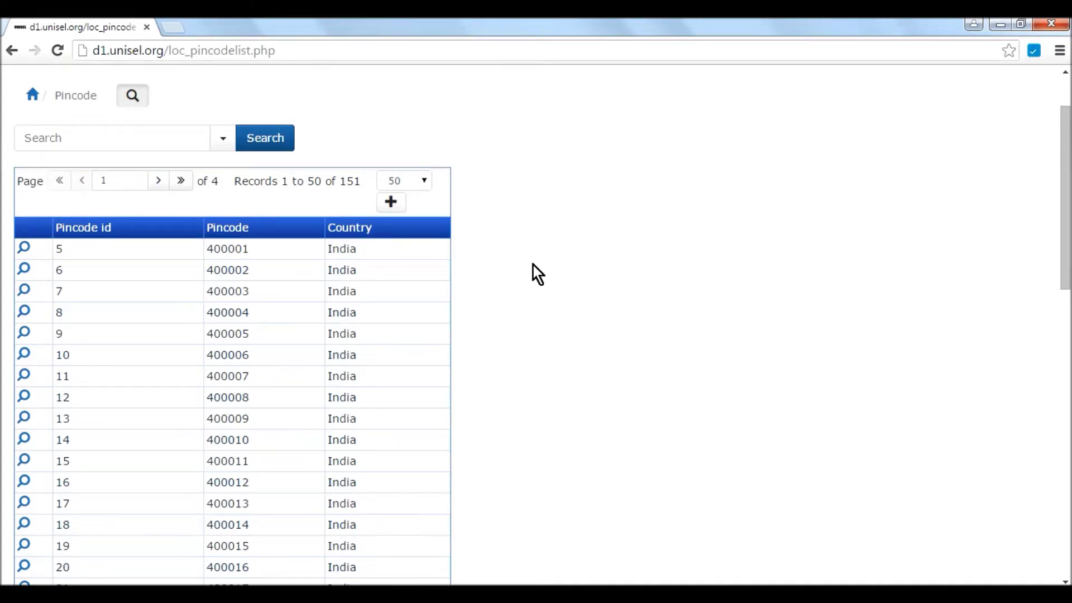
left_click(394, 208)
left_click(287, 253)
left_click(276, 278)
left_click(280, 257)
left_click(280, 290)
left_click(296, 220)
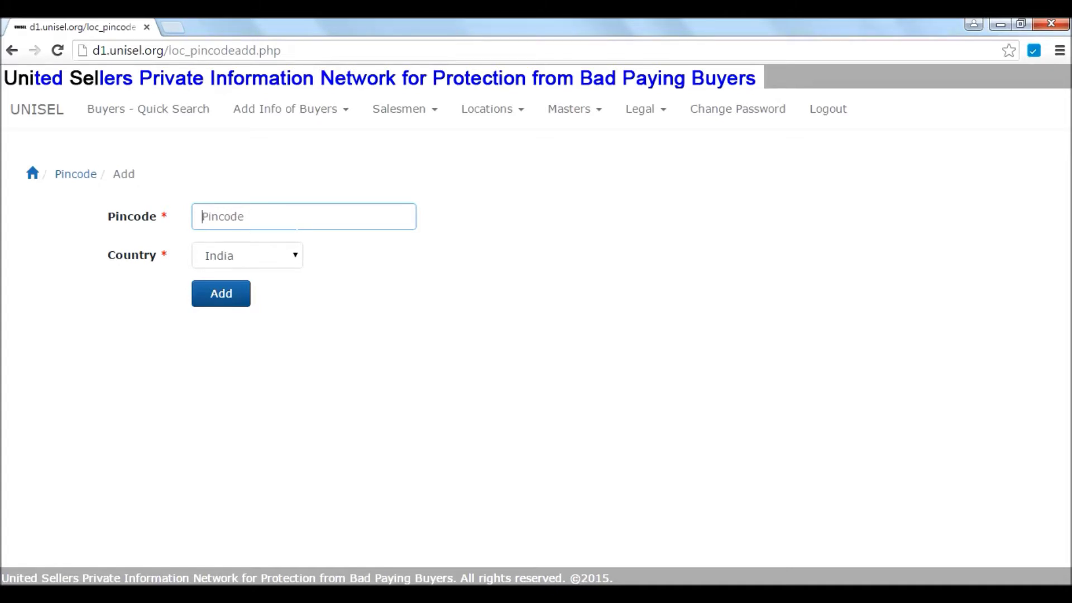
Open the Krishna Oil seller profile for editing, review its details and save it
mouse_move(570, 121)
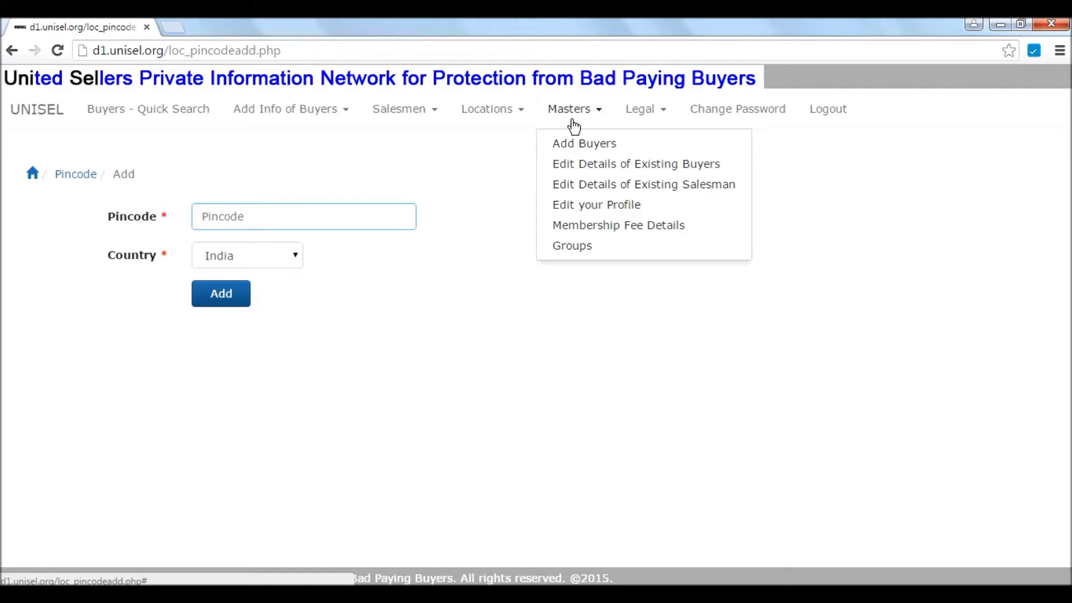
left_click(608, 213)
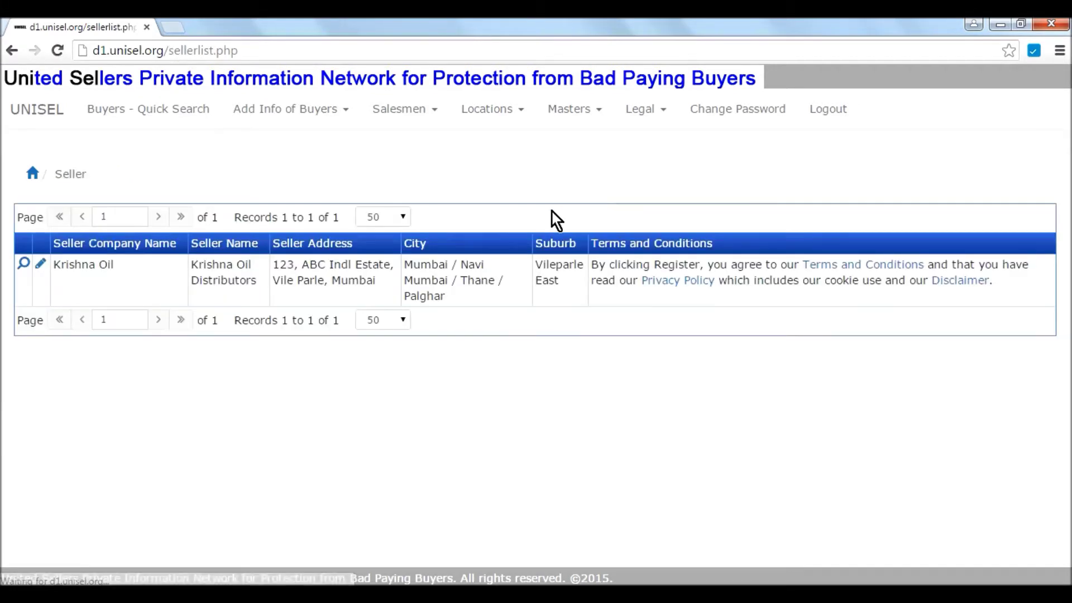
left_click(41, 270)
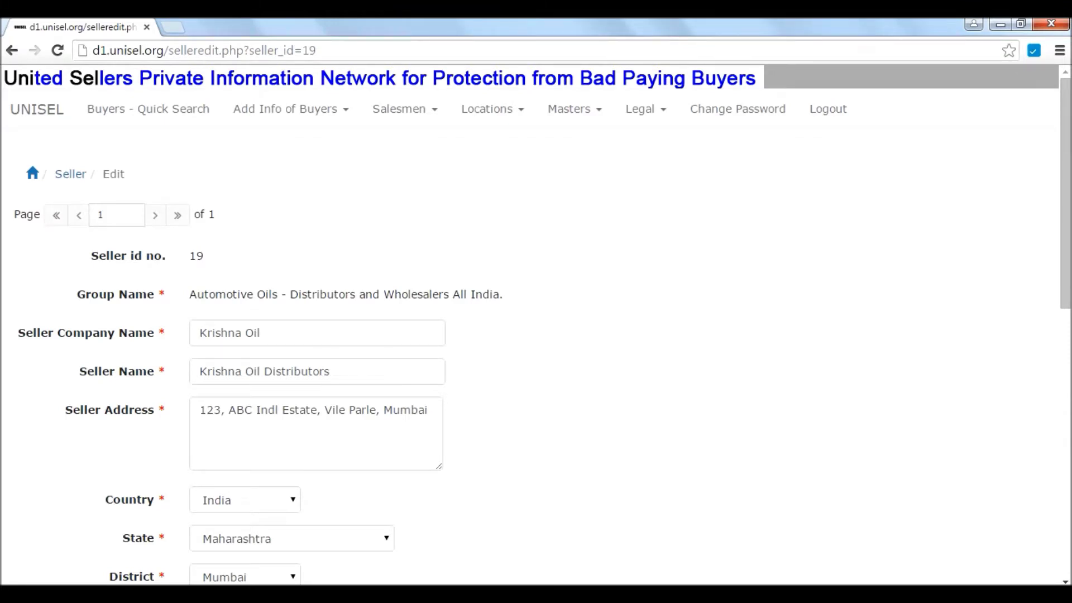
scroll(304, 343, "down", 3)
scroll(333, 394, "down", 6)
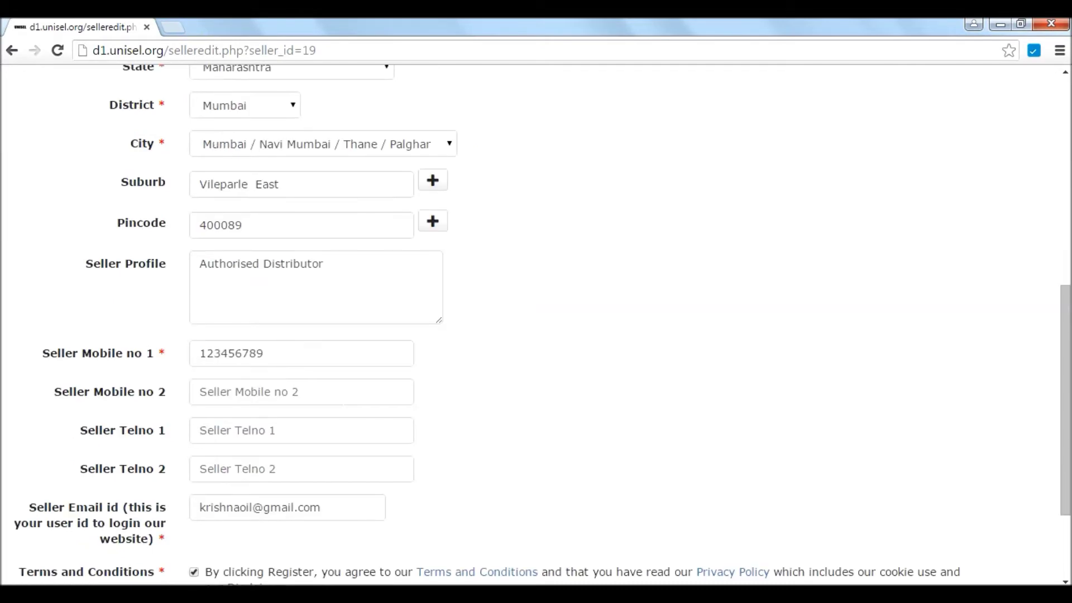
scroll(333, 394, "down", 3)
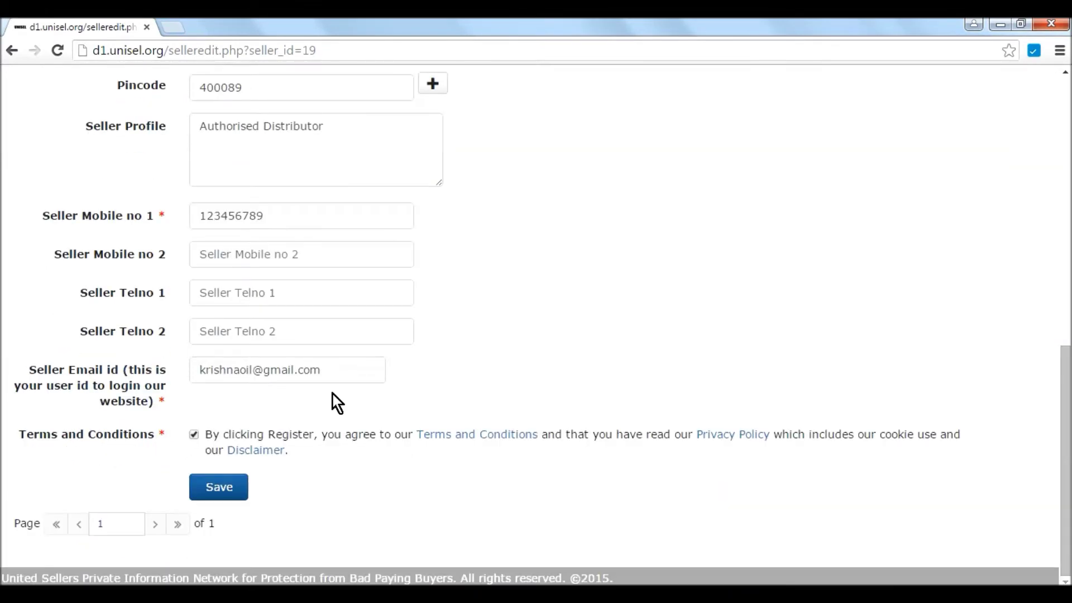
left_click(231, 503)
Open the form for sending additional details of an existing buyer and go to its Buyer field
left_click(573, 109)
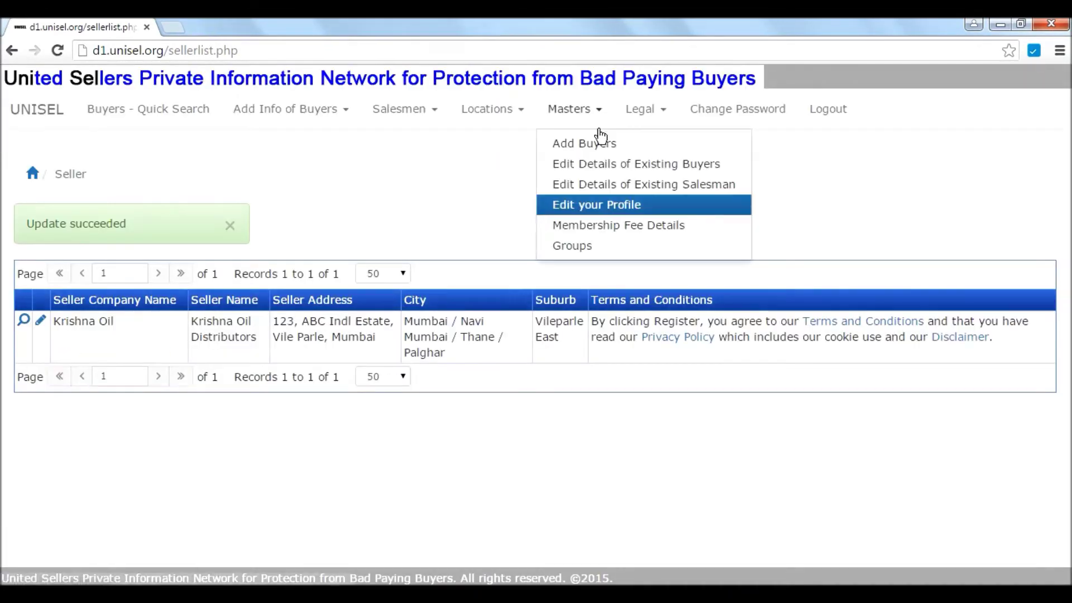
left_click(622, 174)
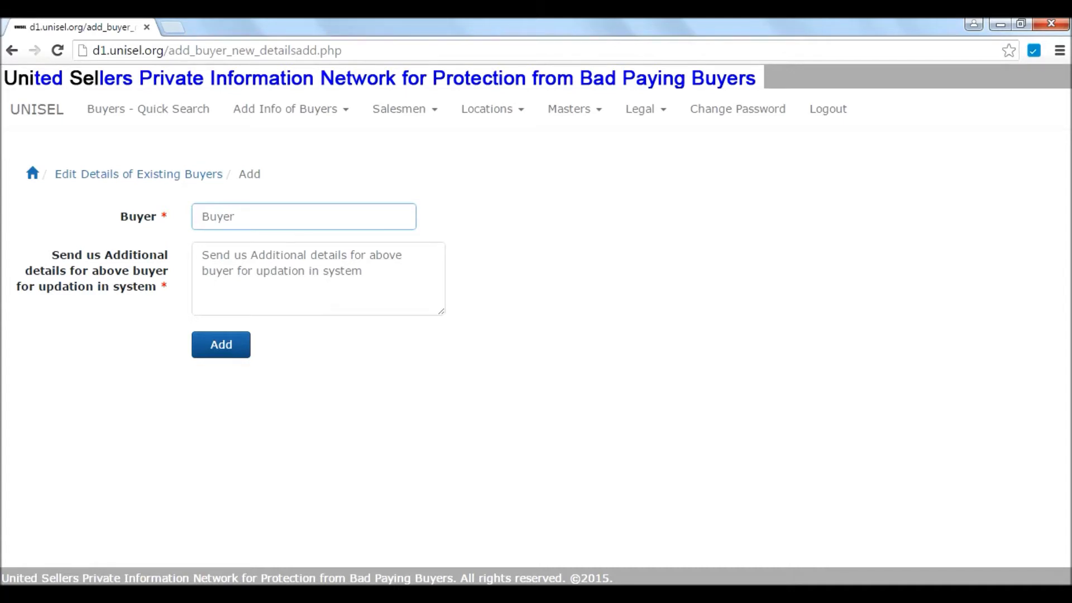
left_click(574, 109)
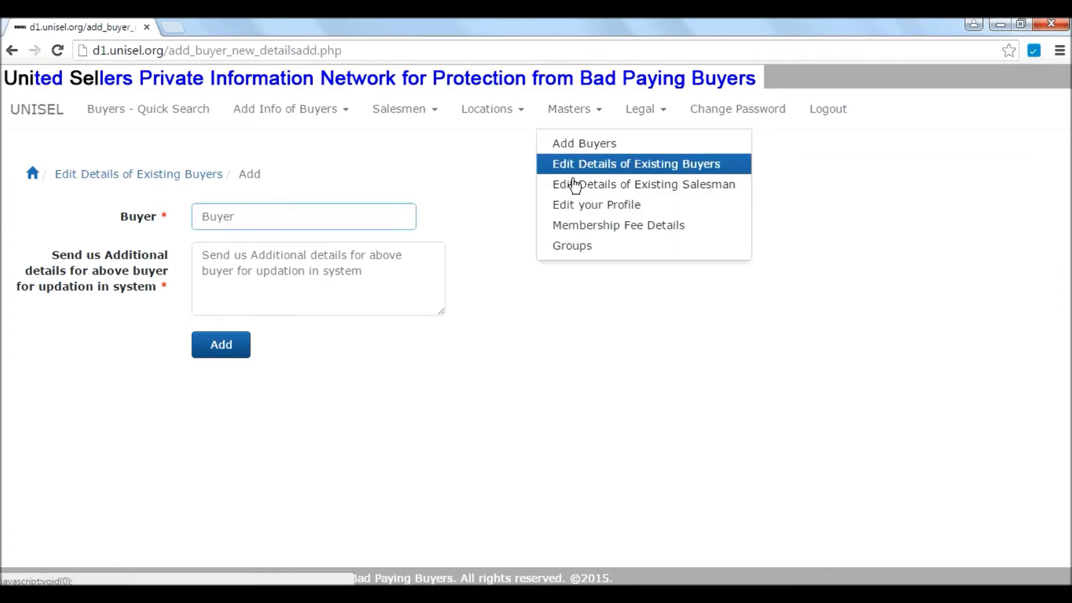
left_click(329, 221)
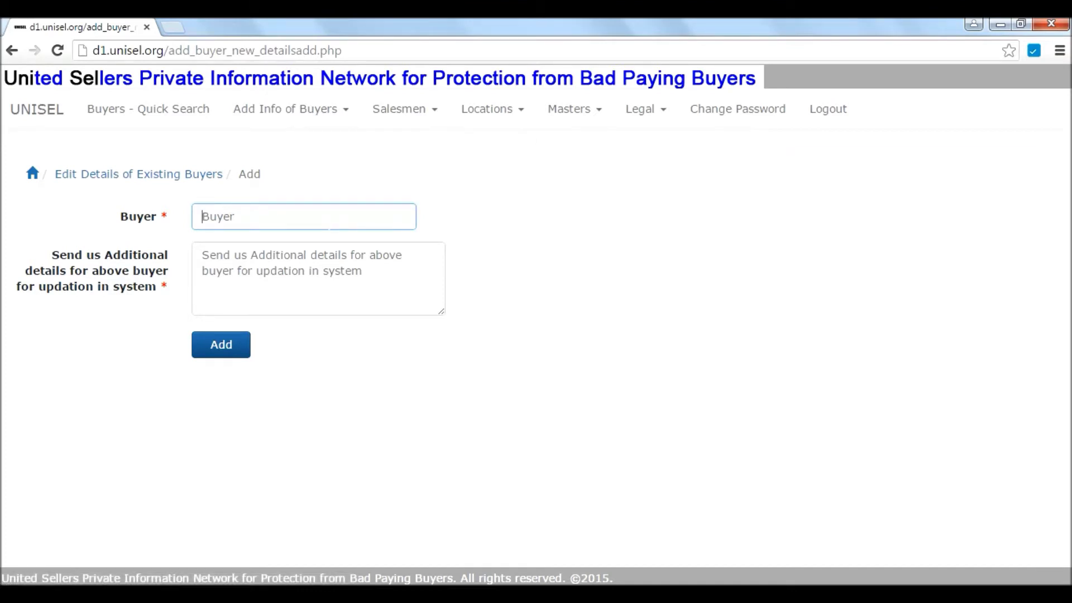
Select the Rahul Spare Parts contact as the buyer and copy the company name RM Motors from the abc Notepad file into the additional details
type("Rahul")
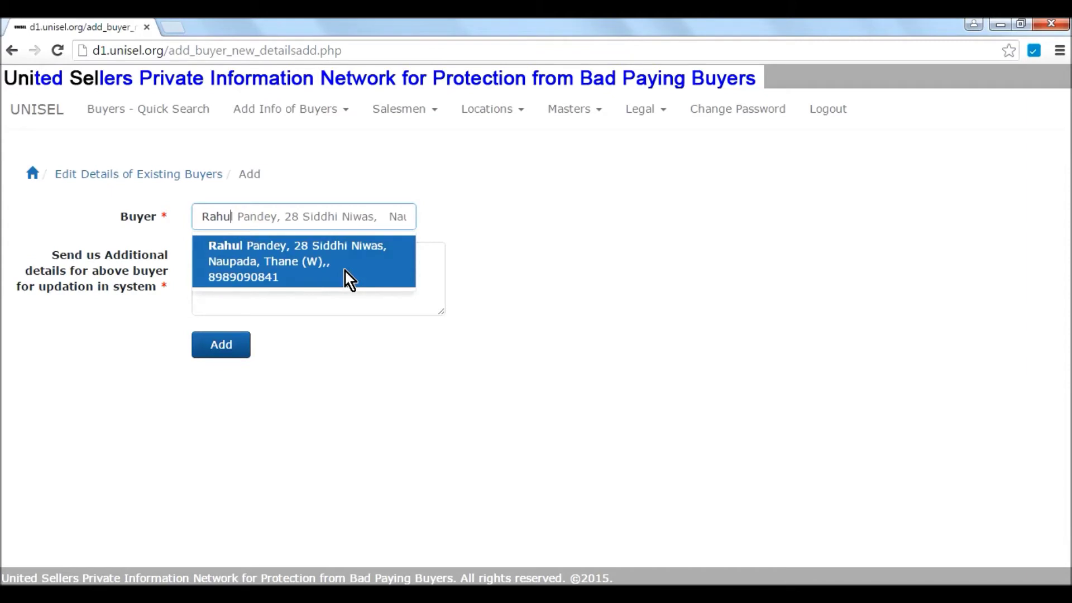
left_click(330, 269)
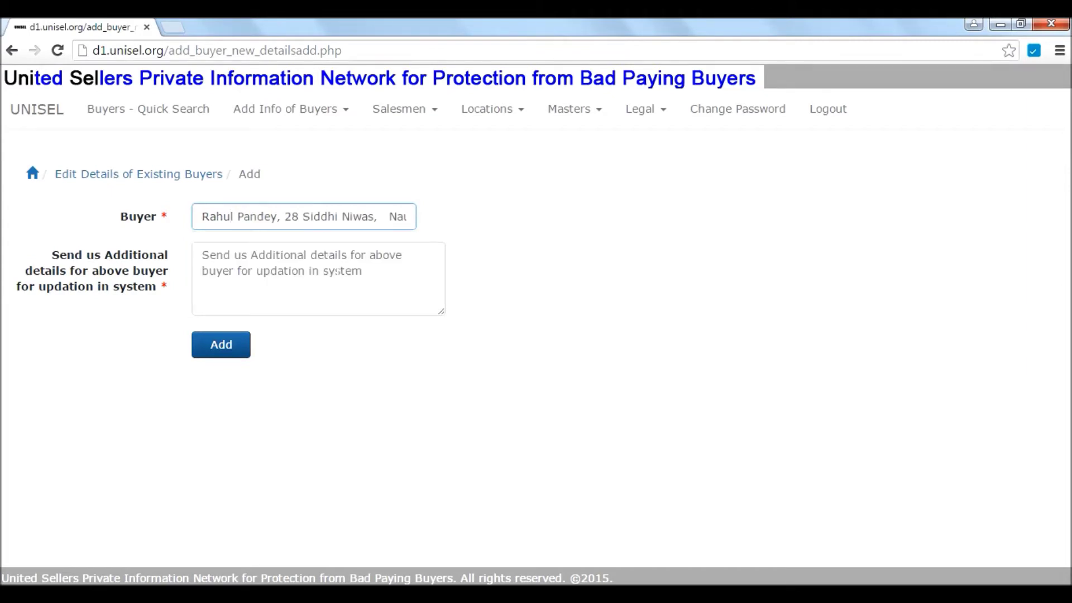
left_click(337, 272)
key("alt+Tab")
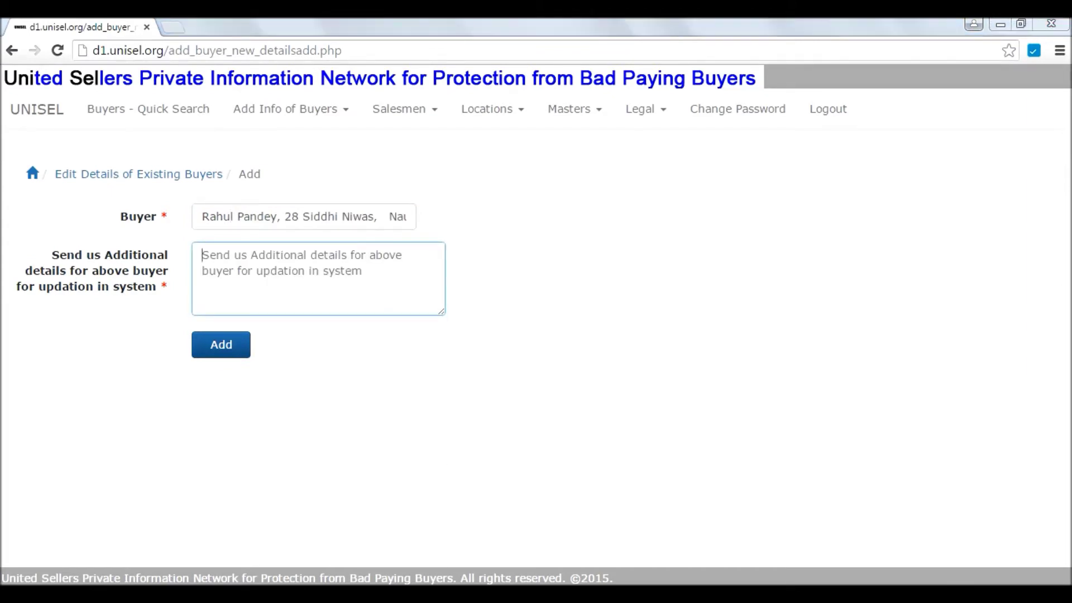
scroll(854, 441, "up", 2)
left_click_drag(720, 403, 663, 403)
key("ctrl+c")
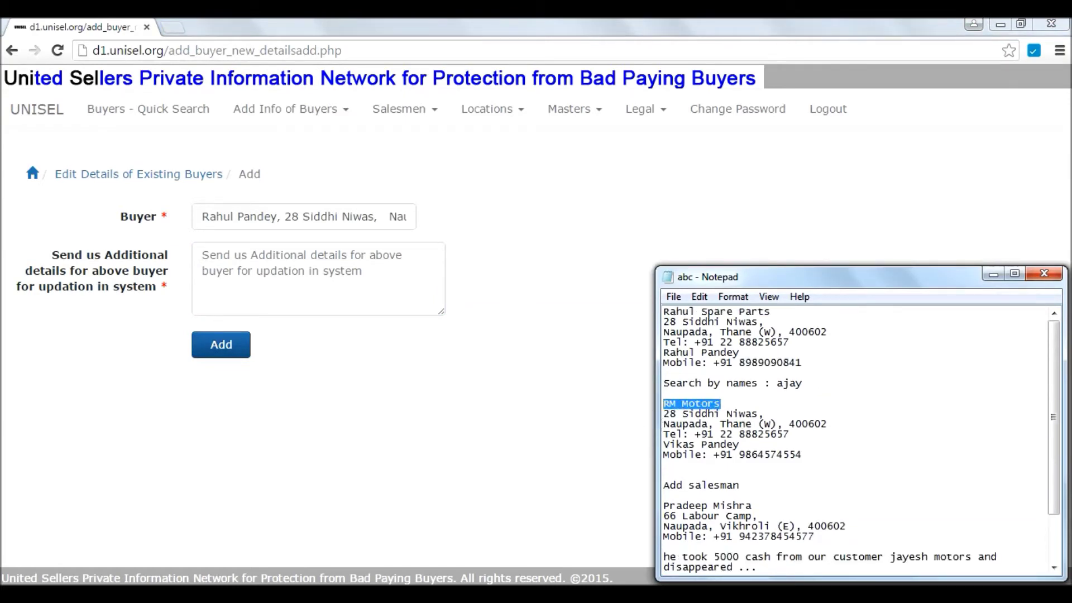
key("alt+Tab")
key("ctrl+v")
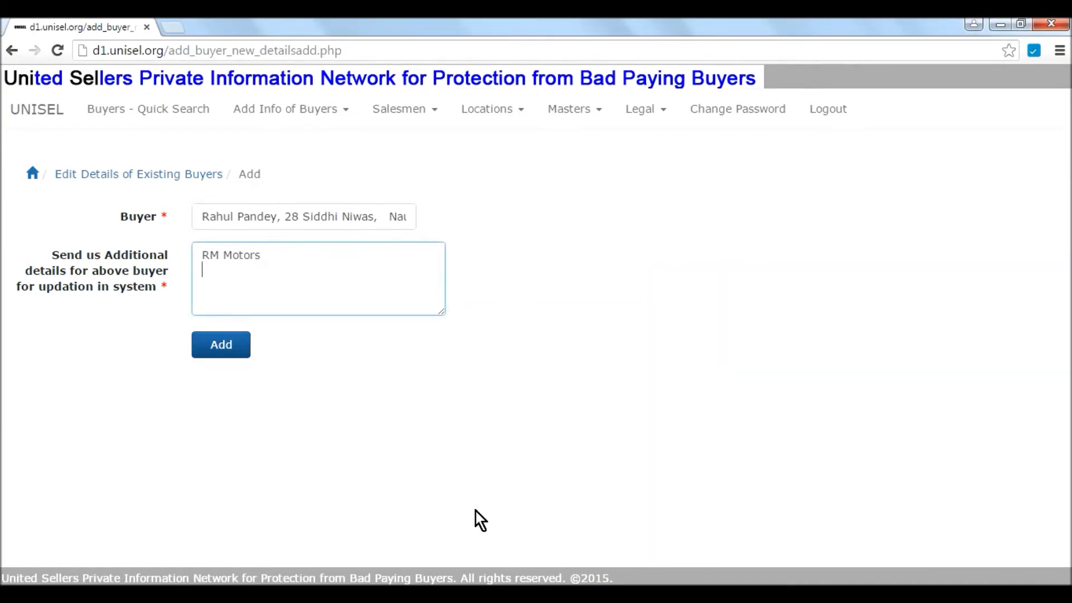
Copy the RM Motors contact's name and mobile number from the Notepad file into the additional details and submit the form
key("alt+Tab")
left_click_drag(790, 434, 664, 456)
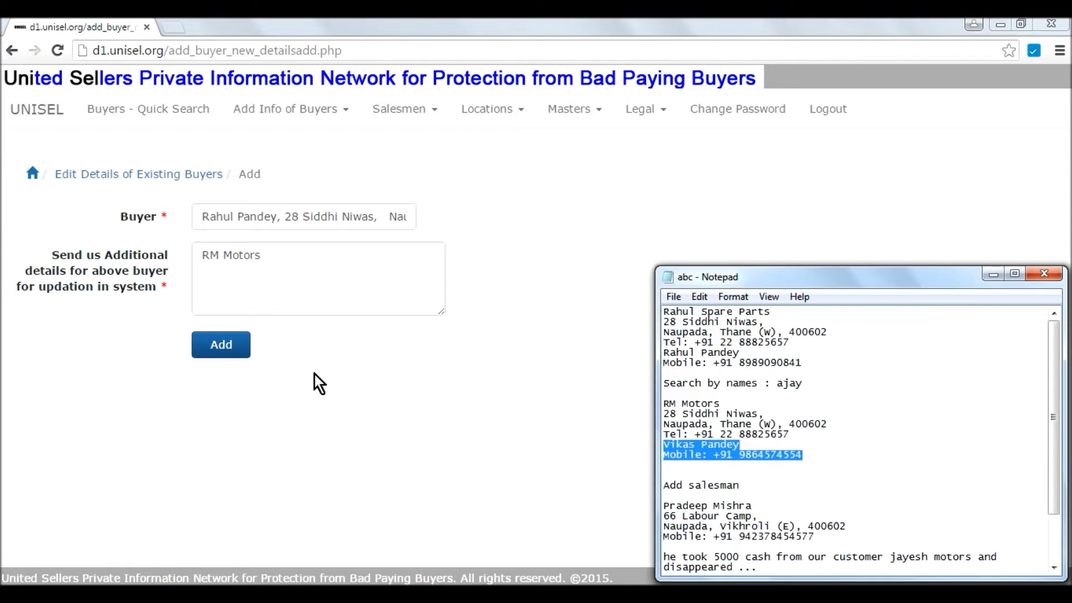
left_click(315, 284)
key("ctrl+v")
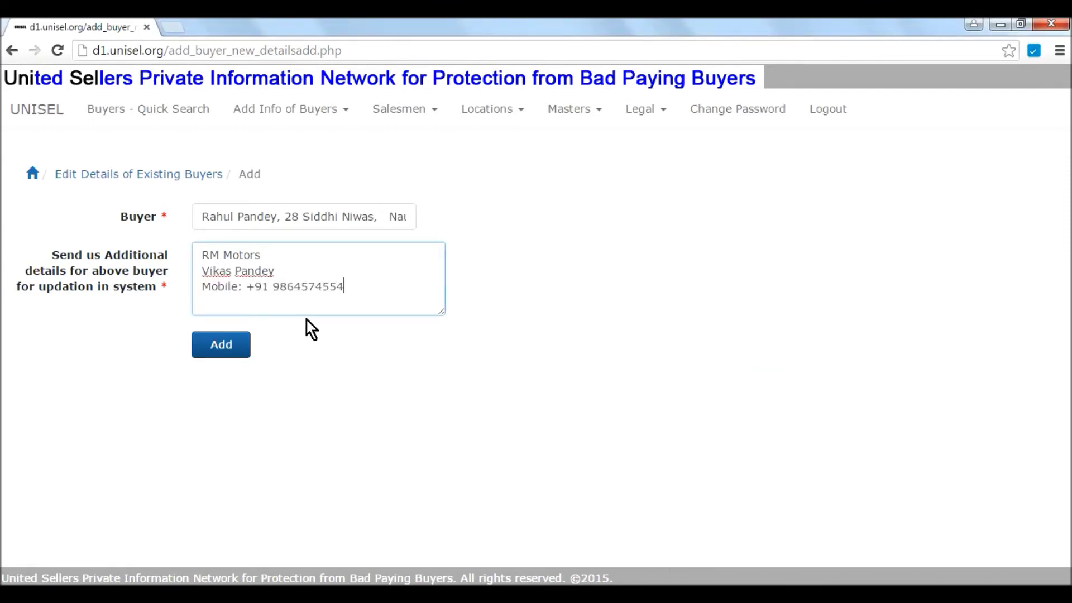
left_click(242, 355)
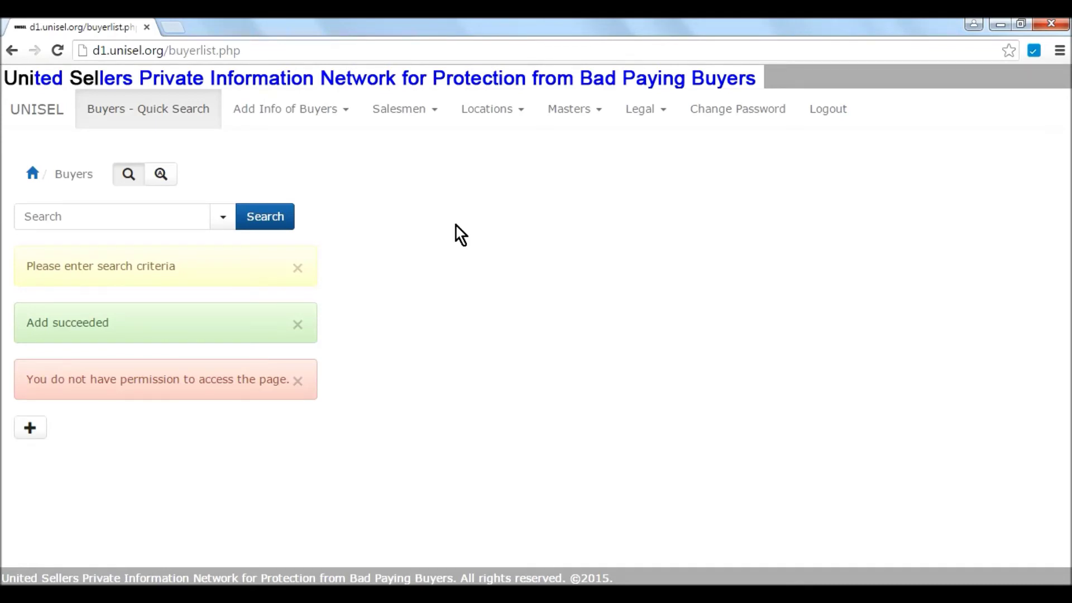
Open the form for sending additional details of an existing salesman and log out of the site
left_click(573, 109)
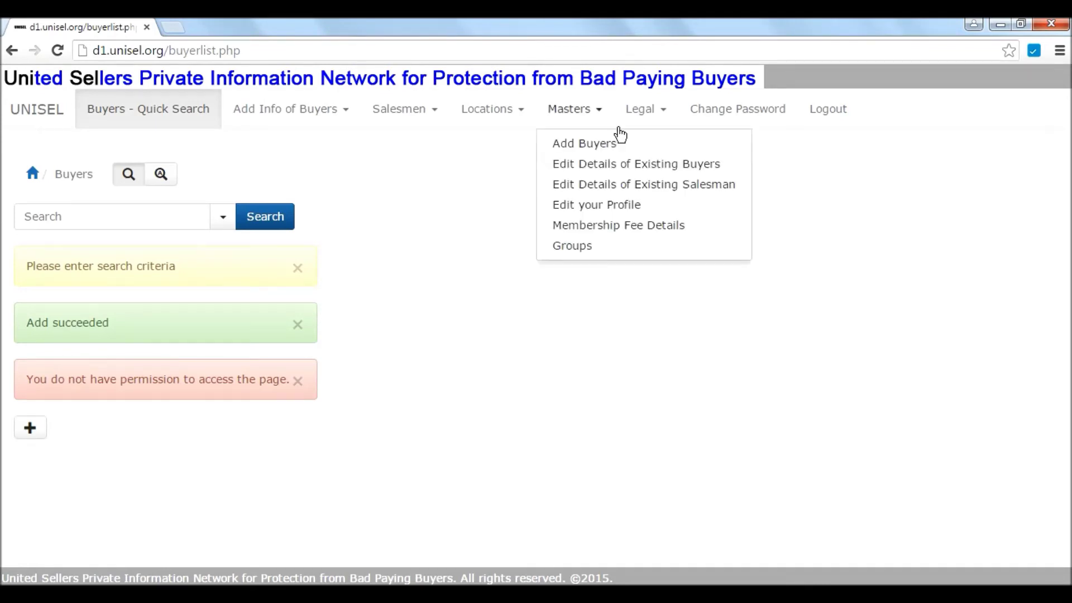
left_click(628, 191)
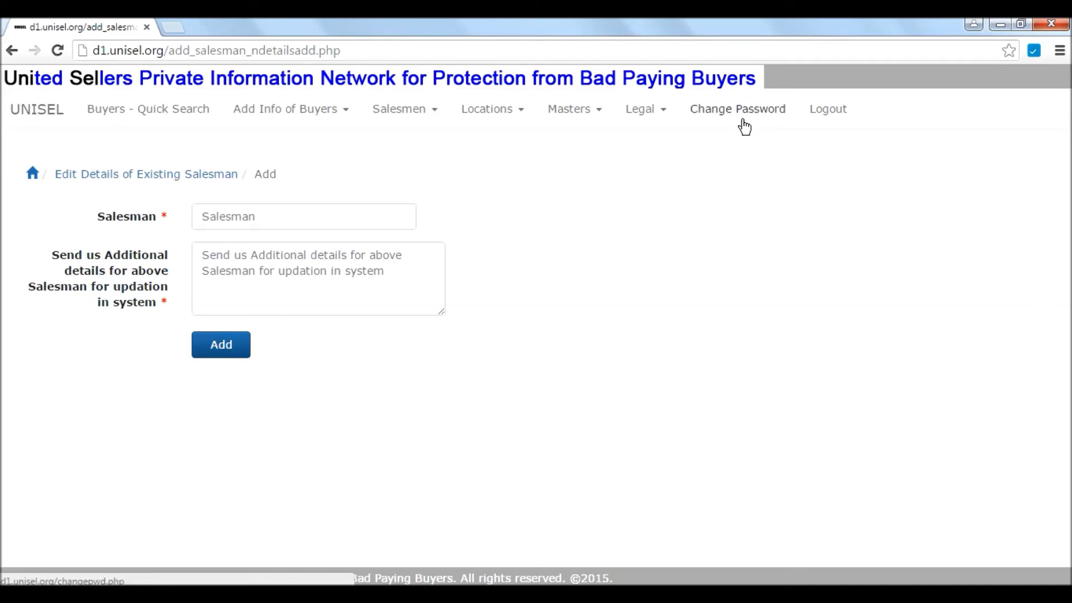
left_click(833, 115)
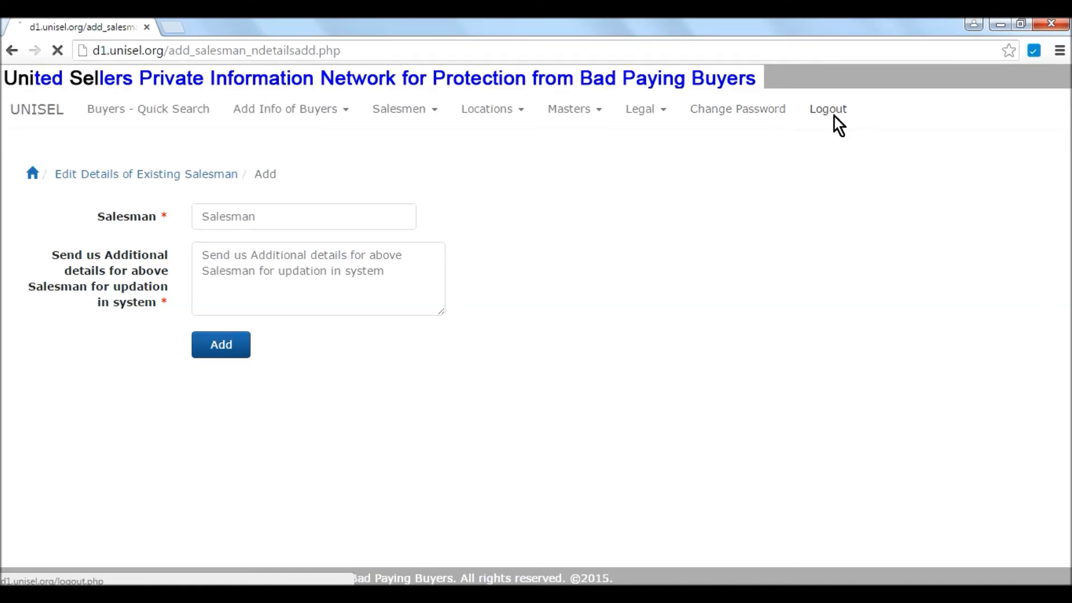